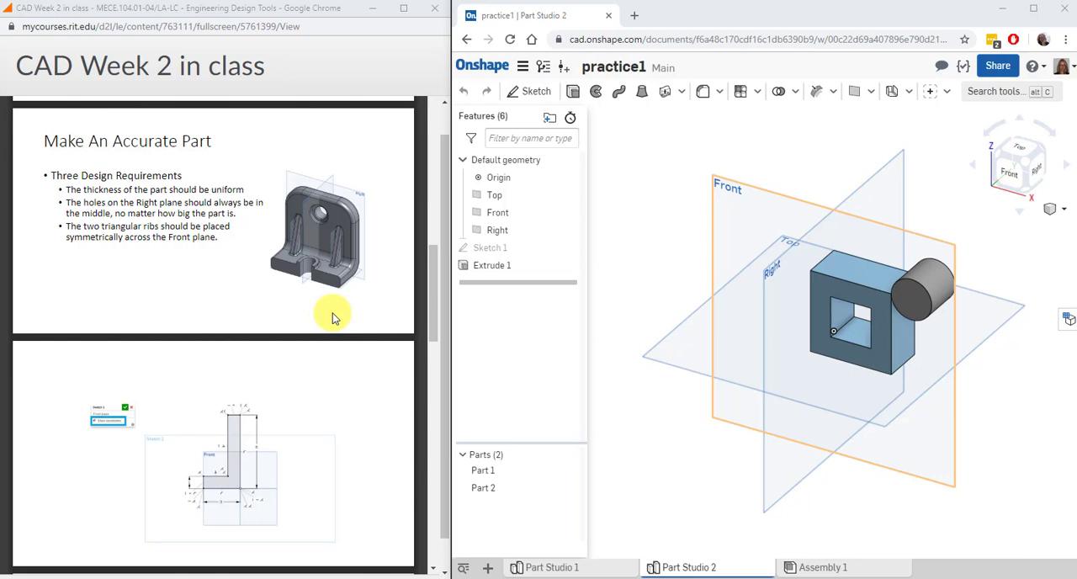
# Create a new Part Studio and start a sketch on the Front plane, viewed from the front
pyautogui.click(490, 569)
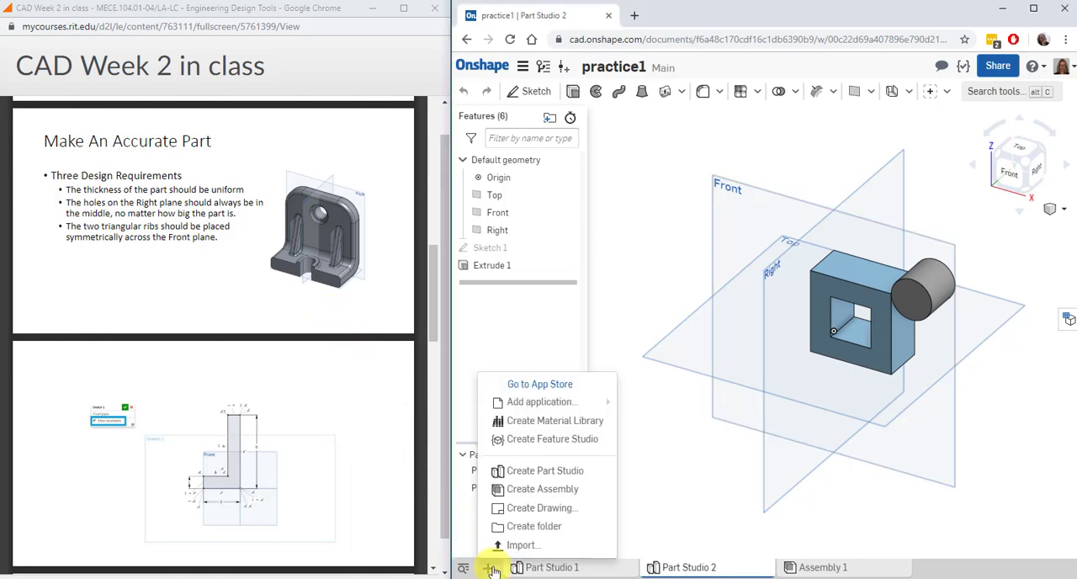
pyautogui.click(539, 471)
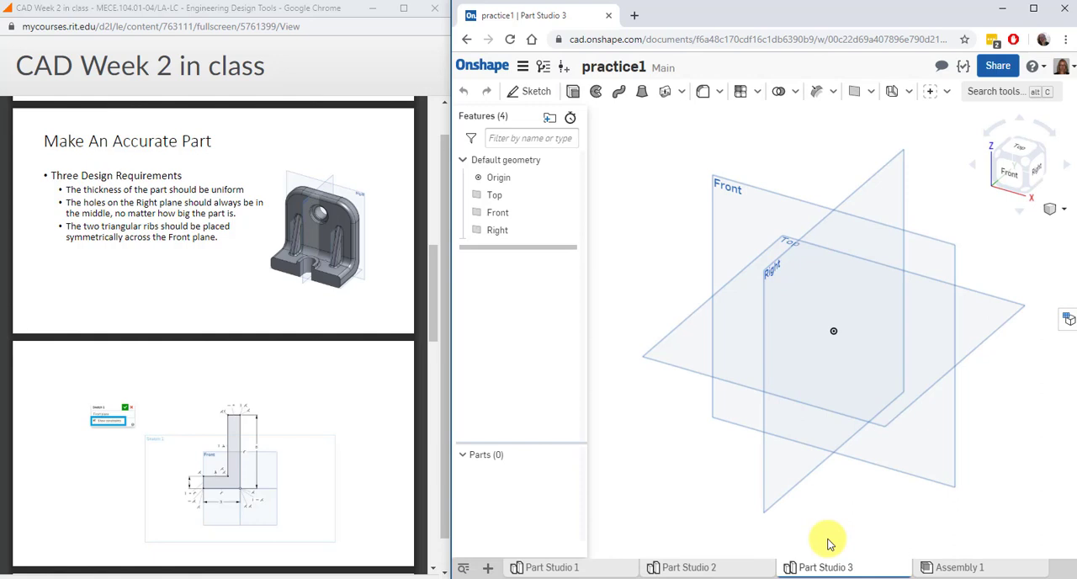
pyautogui.click(538, 89)
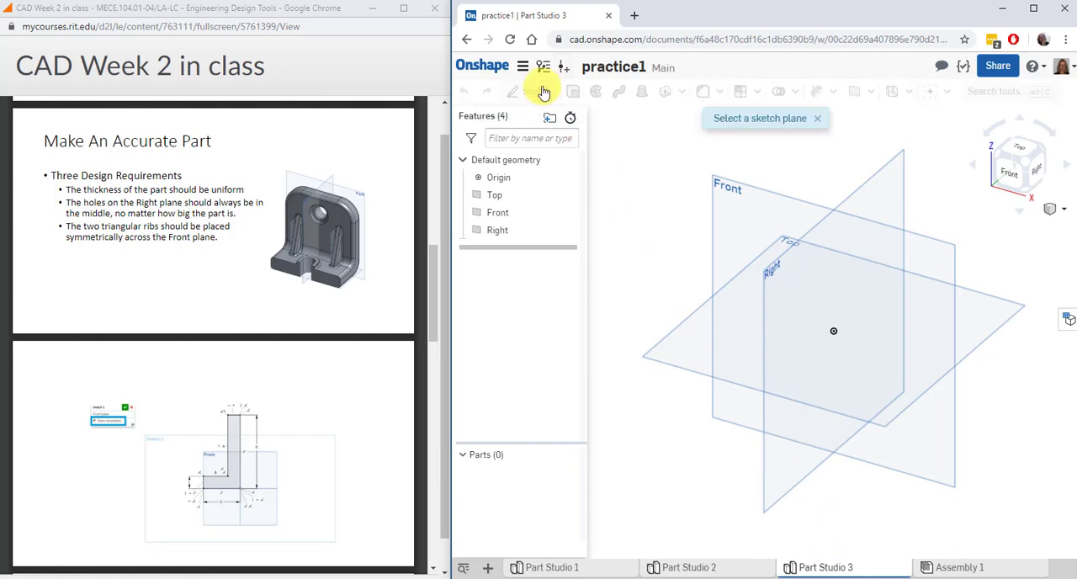
pyautogui.click(778, 200)
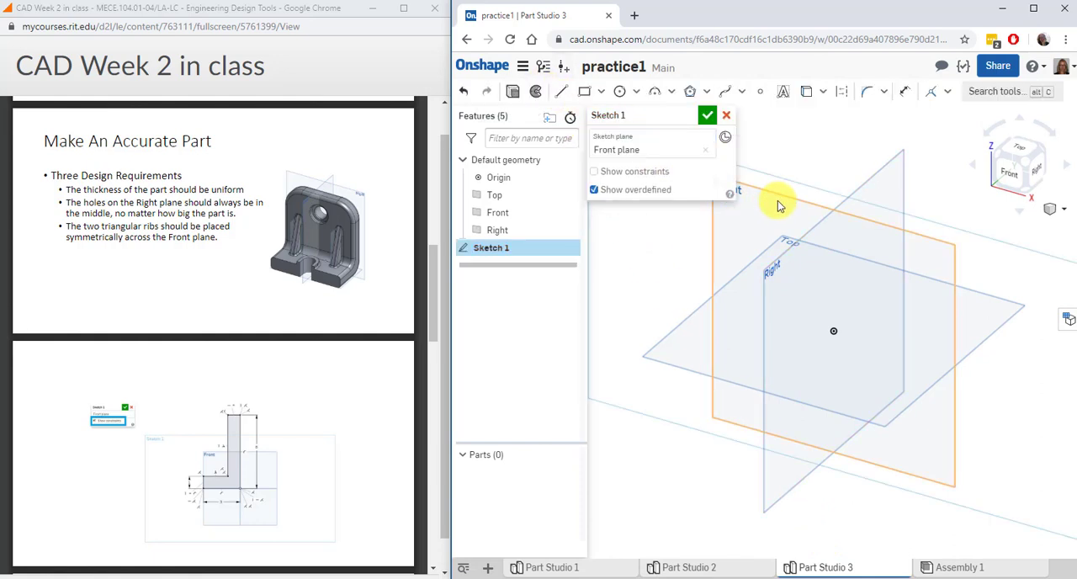
pyautogui.click(1005, 172)
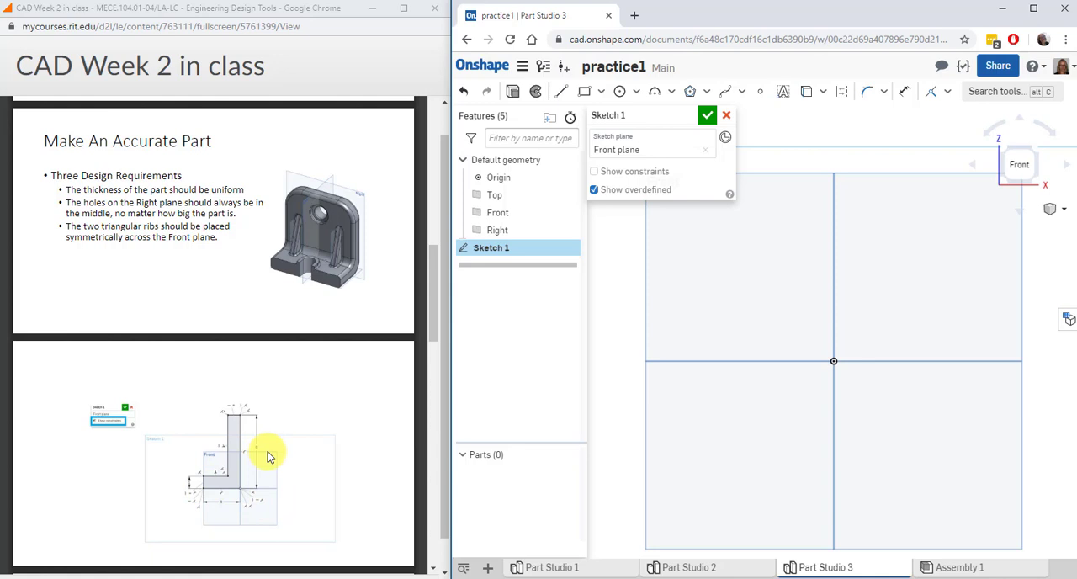
# Sketch a closed L-shaped line profile from the origin, about 2.28 in wide and 2.81 in tall, with its foot towards negative X
pyautogui.click(563, 100)
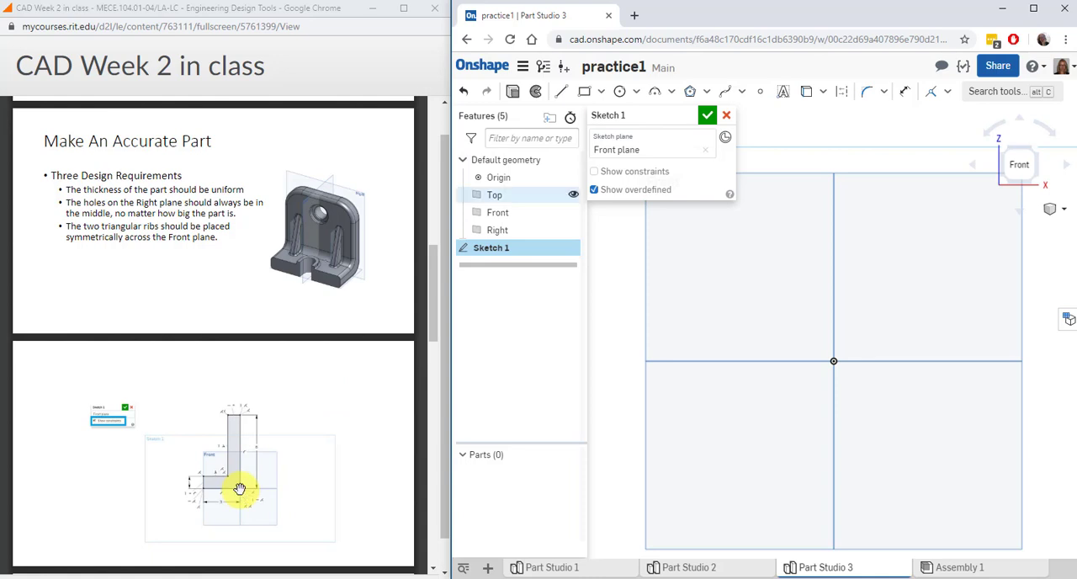
pyautogui.click(561, 90)
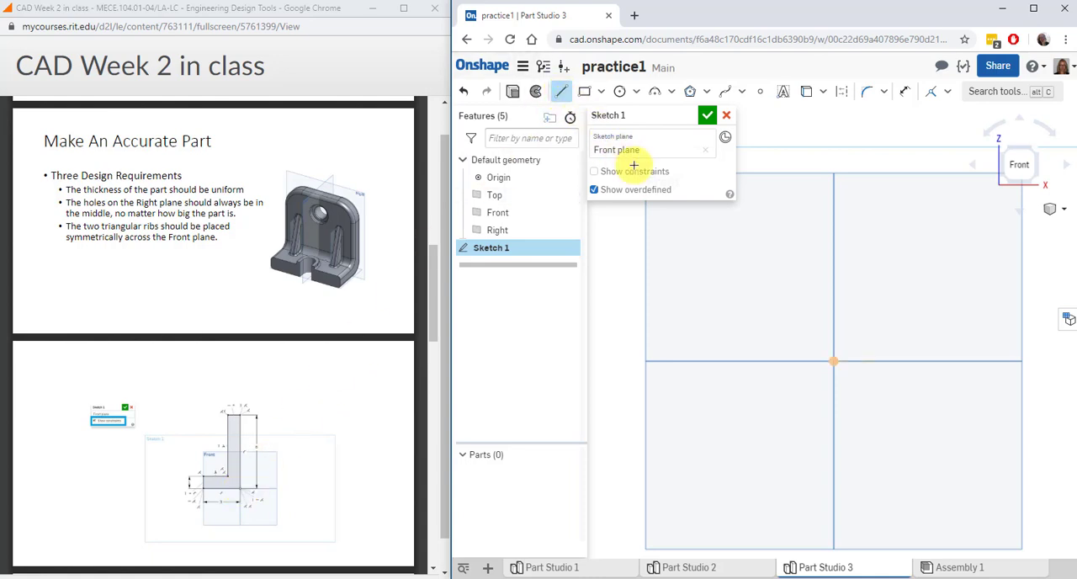
pyautogui.click(832, 361)
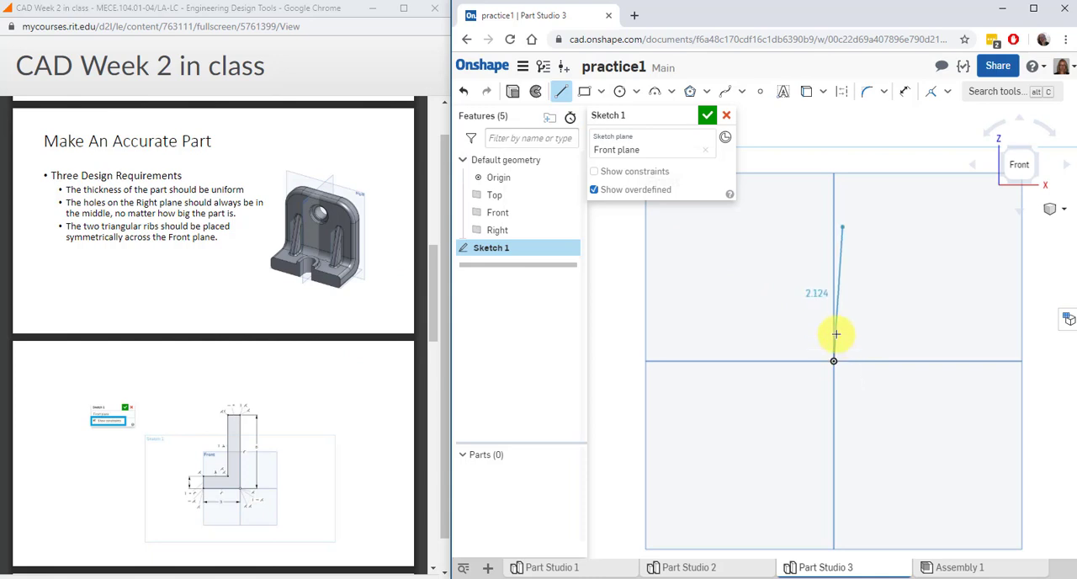
pyautogui.click(833, 185)
pyautogui.click(776, 185)
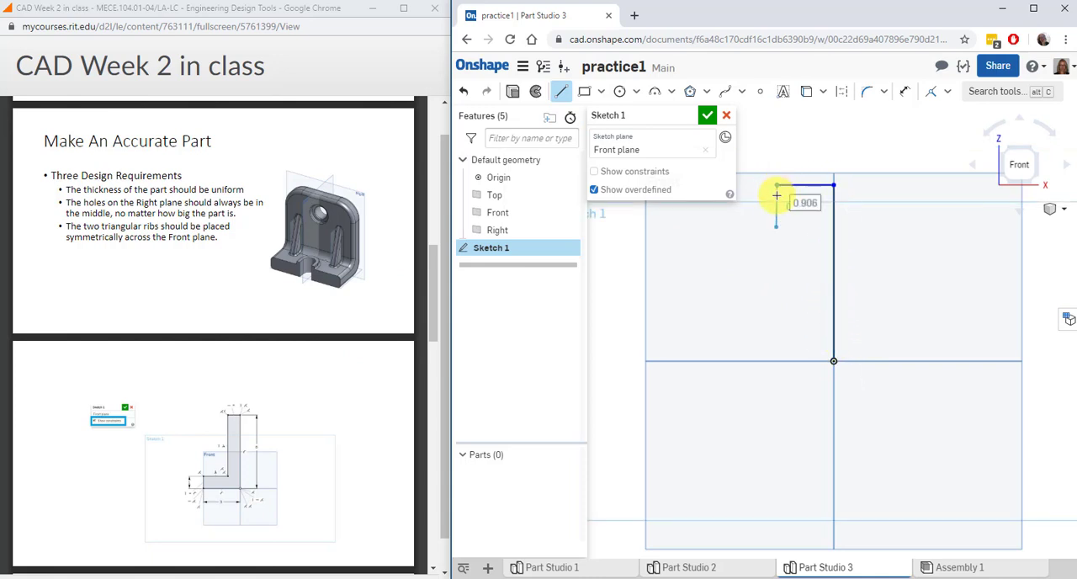
pyautogui.click(776, 308)
pyautogui.click(690, 308)
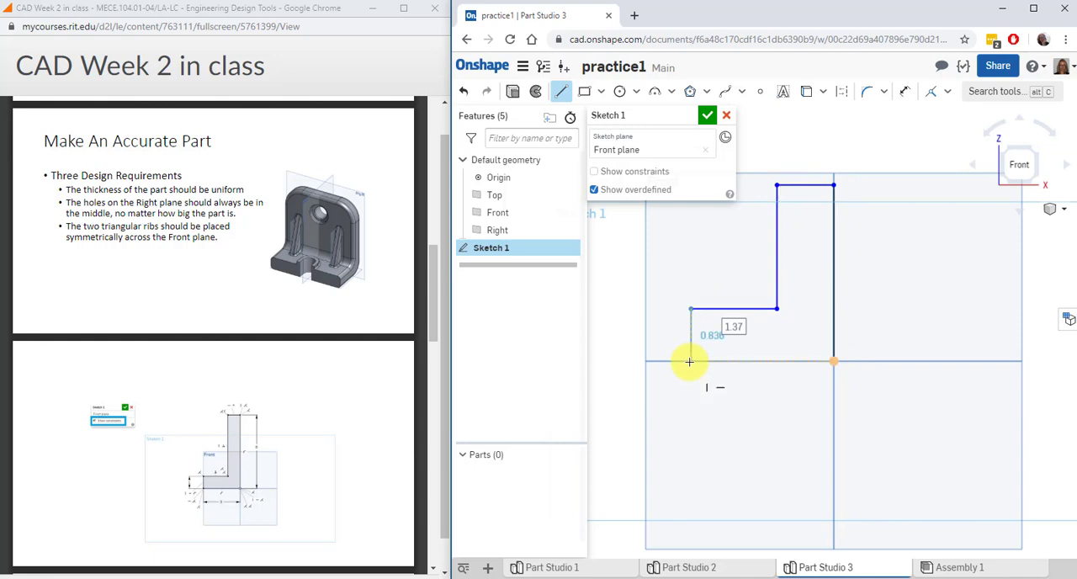
pyautogui.click(690, 361)
pyautogui.click(833, 361)
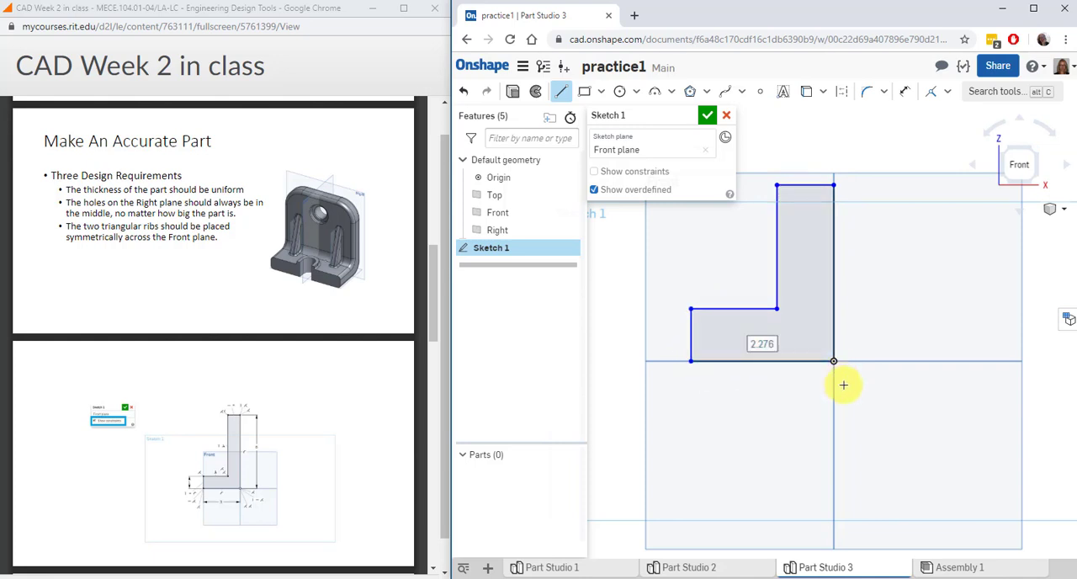
pyautogui.click(560, 91)
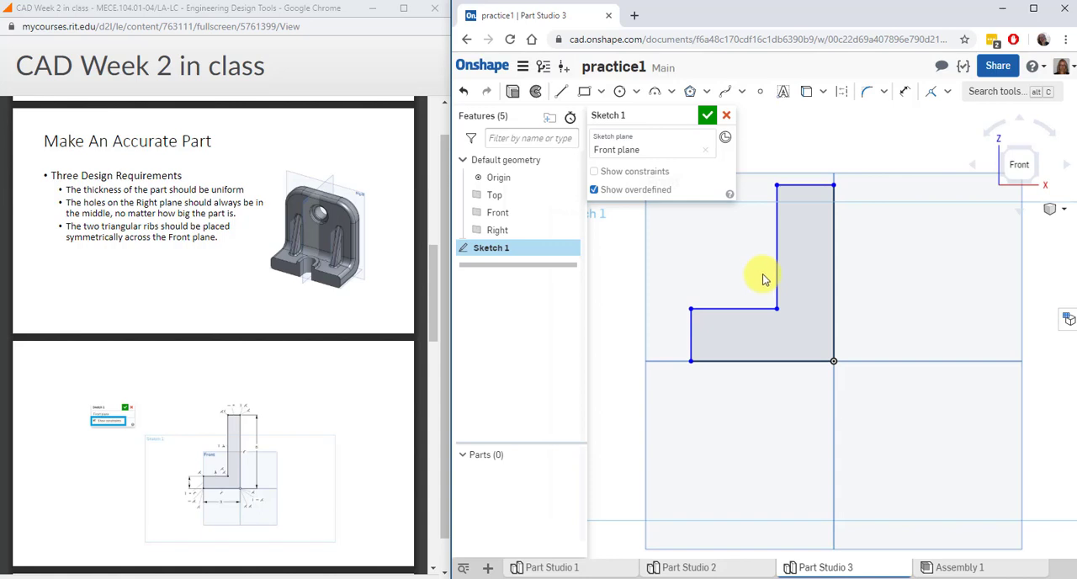
# Dimension the thickness of the L profile's foot between its two horizontal edges as 1 in
pyautogui.click(907, 89)
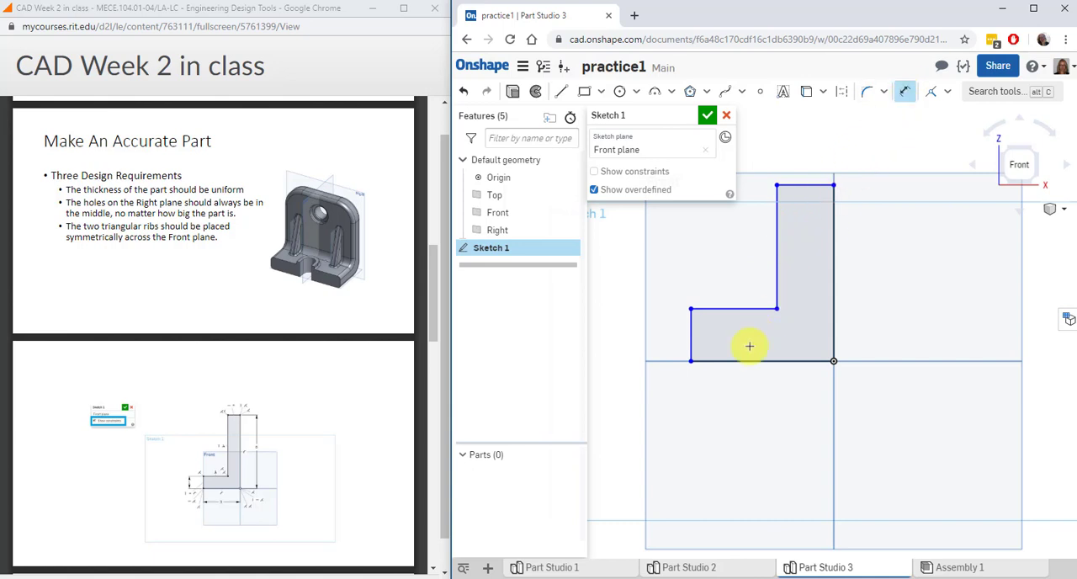
pyautogui.click(741, 361)
pyautogui.click(733, 309)
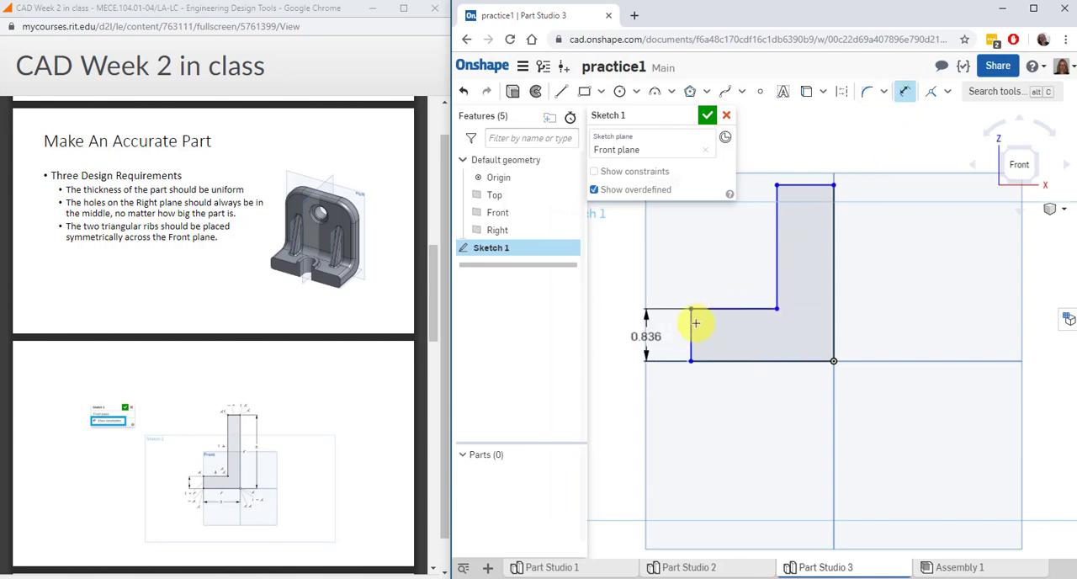
pyautogui.click(643, 337)
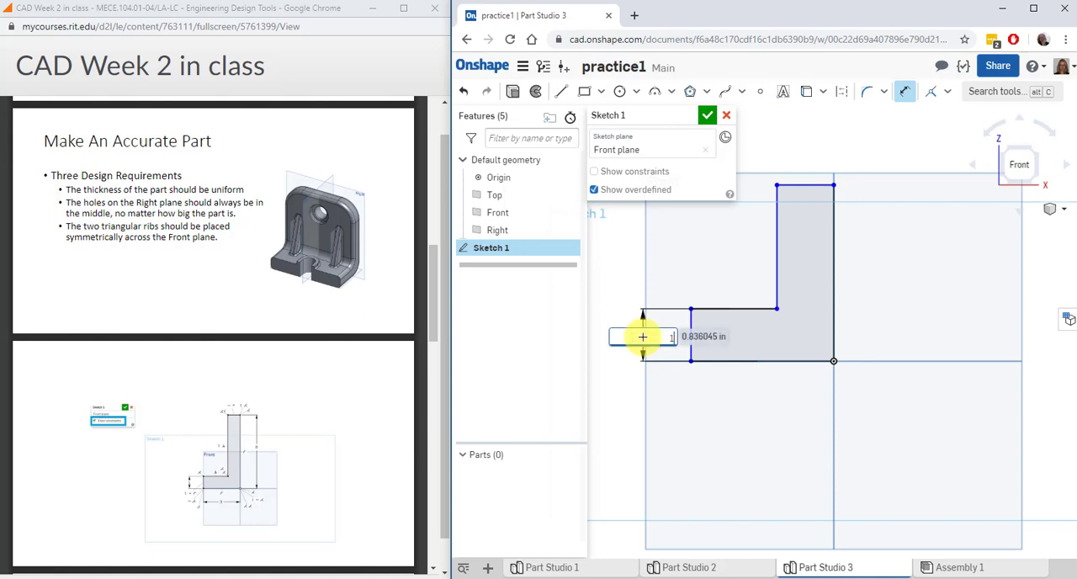
pyautogui.write('1')
pyautogui.press('Return')
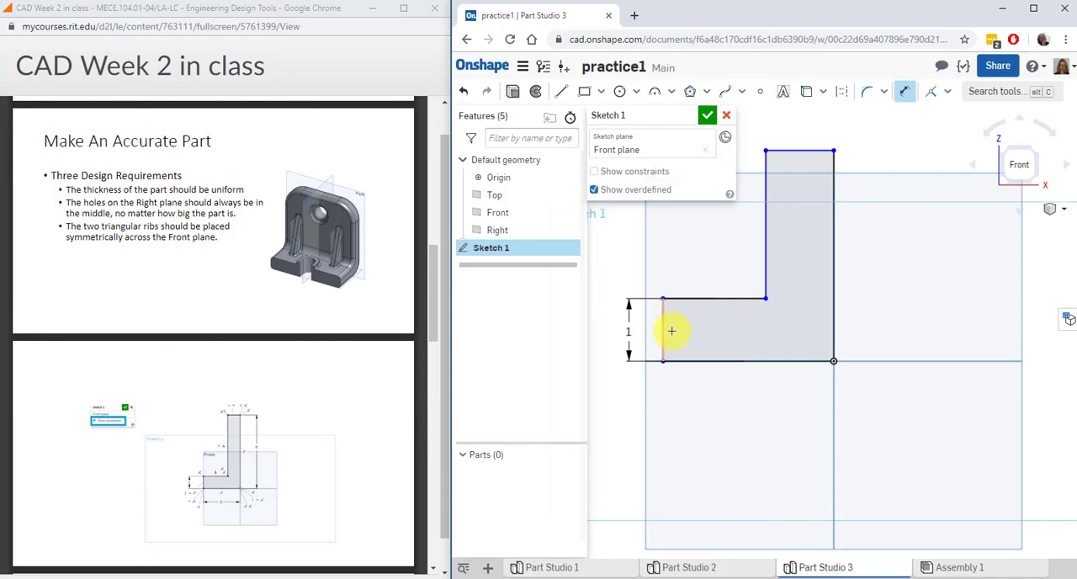
# Dimension the profile's overall height from the bottom edge to the top edge as 5 in
pyautogui.click(804, 361)
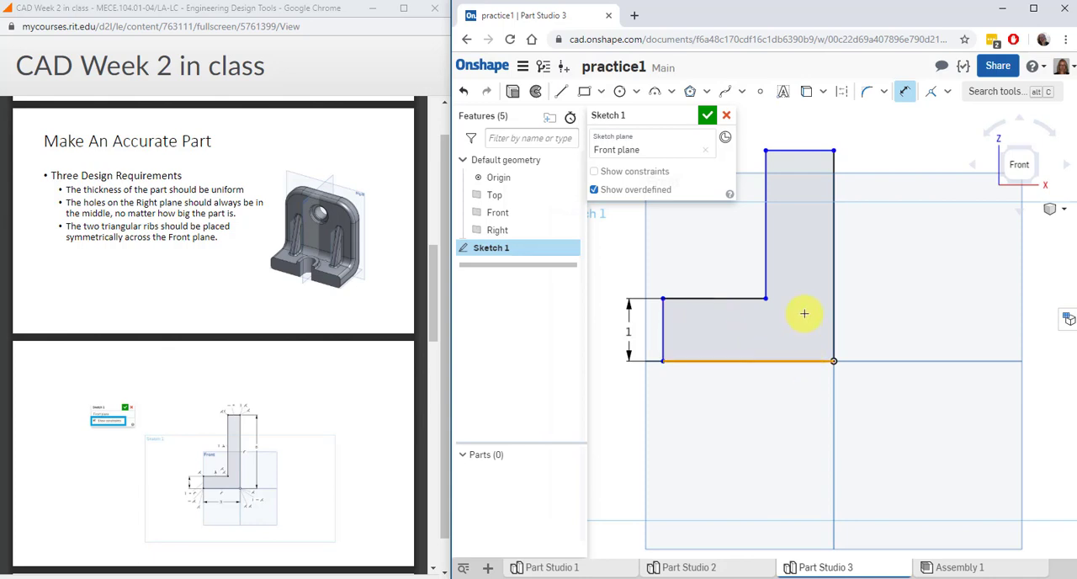
pyautogui.click(809, 150)
pyautogui.click(869, 303)
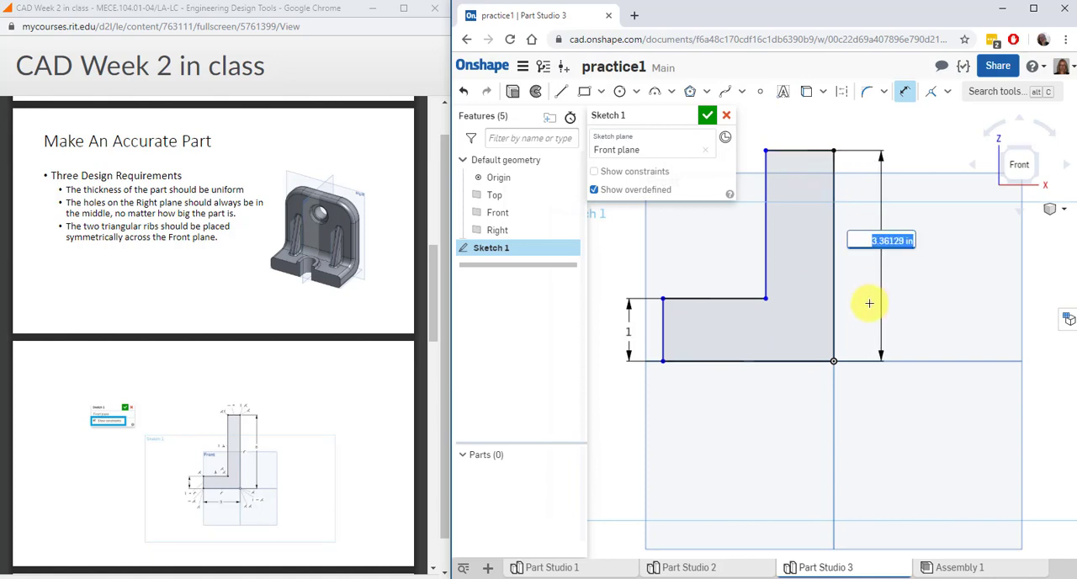
pyautogui.write('5')
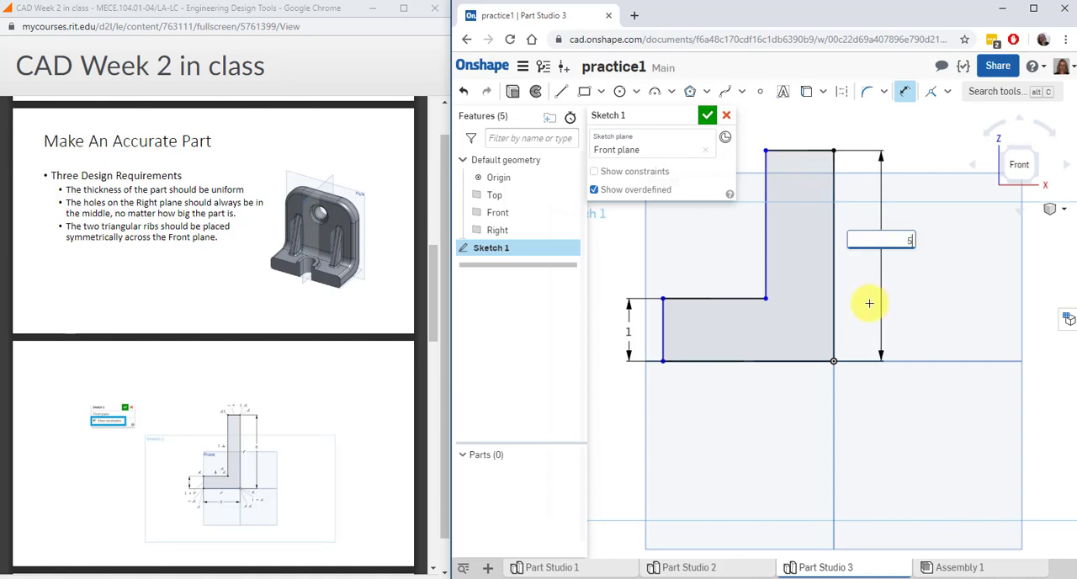
pyautogui.press('Return')
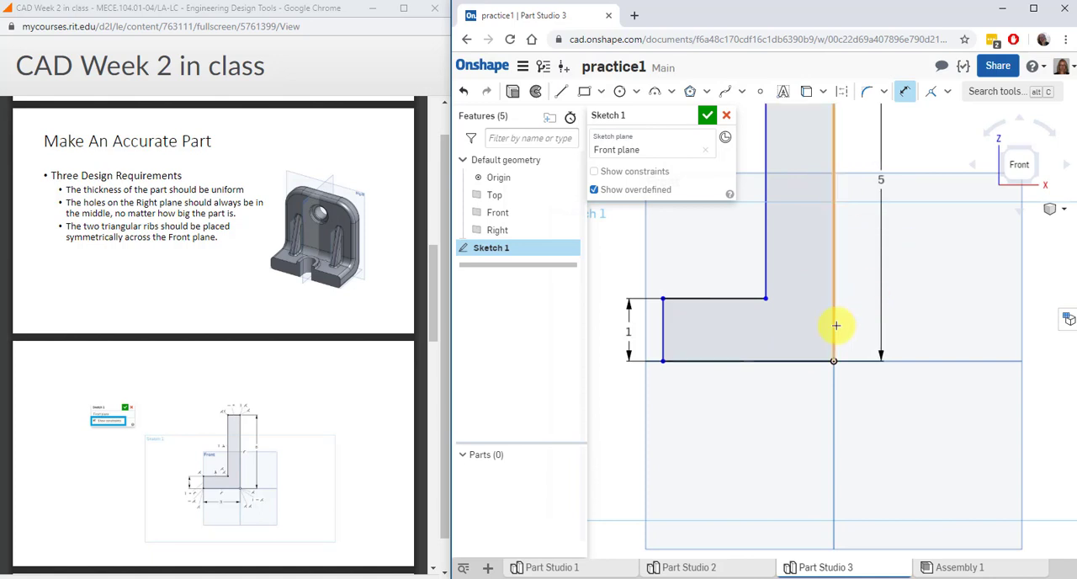
# Dimension the profile's overall width from the foot's end edge to the long vertical edge as 3 in
pyautogui.click(832, 322)
pyautogui.click(664, 334)
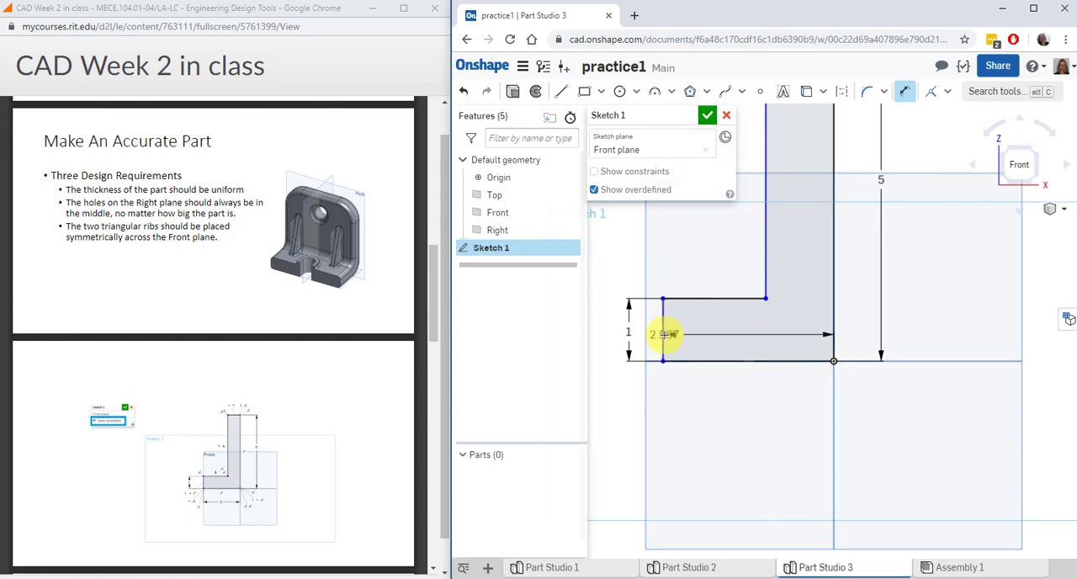
pyautogui.click(745, 399)
pyautogui.write('3')
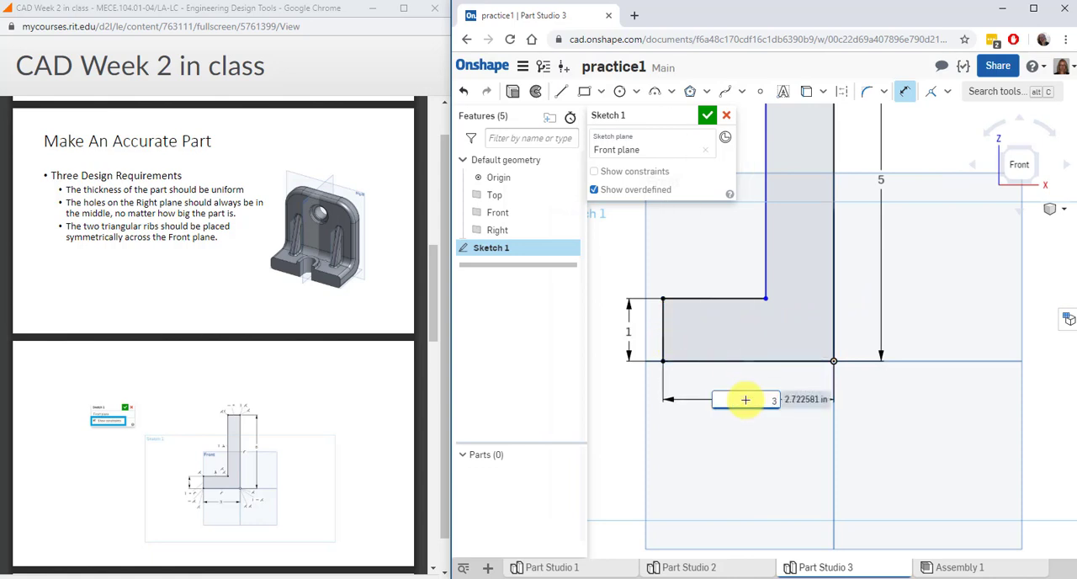
pyautogui.press('Return')
# Apply an Equal constraint between the upright's top edge and the foot's end edge, and finish the sketch with constraints shown
pyautogui.scroll(-3, 820, 447)
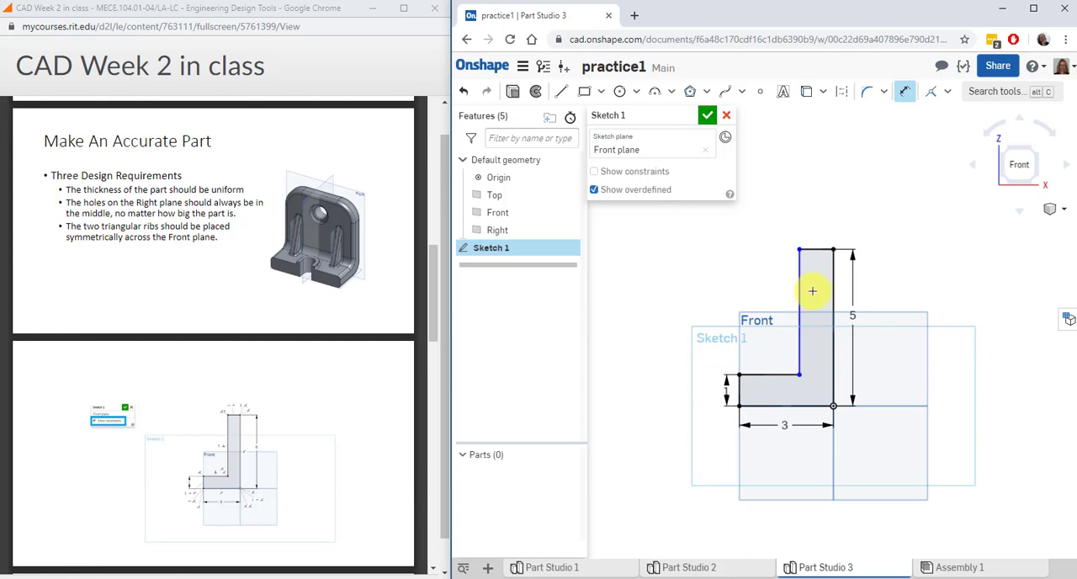
pyautogui.click(948, 91)
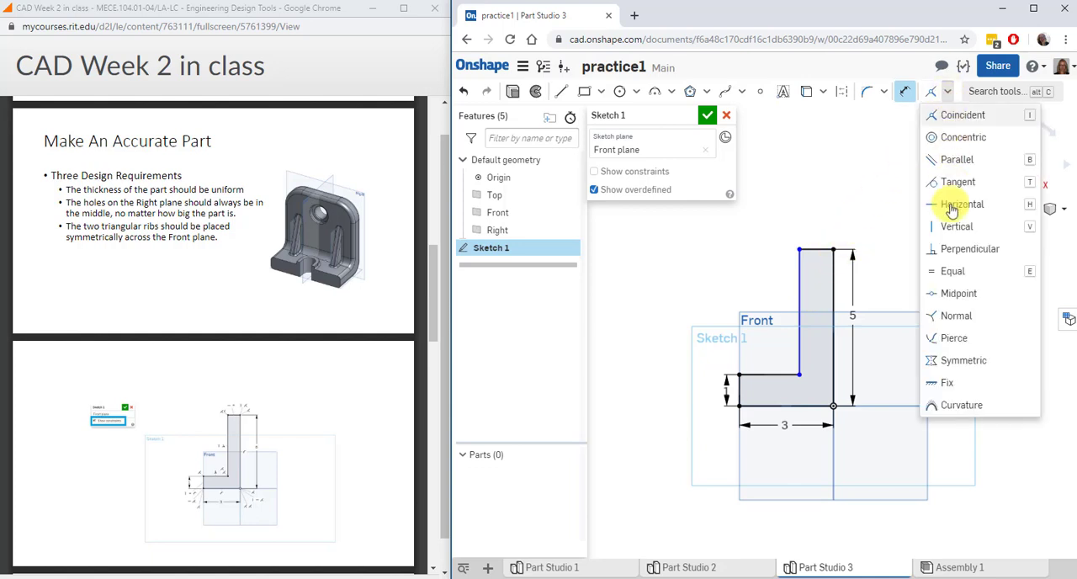
pyautogui.click(953, 273)
pyautogui.click(819, 249)
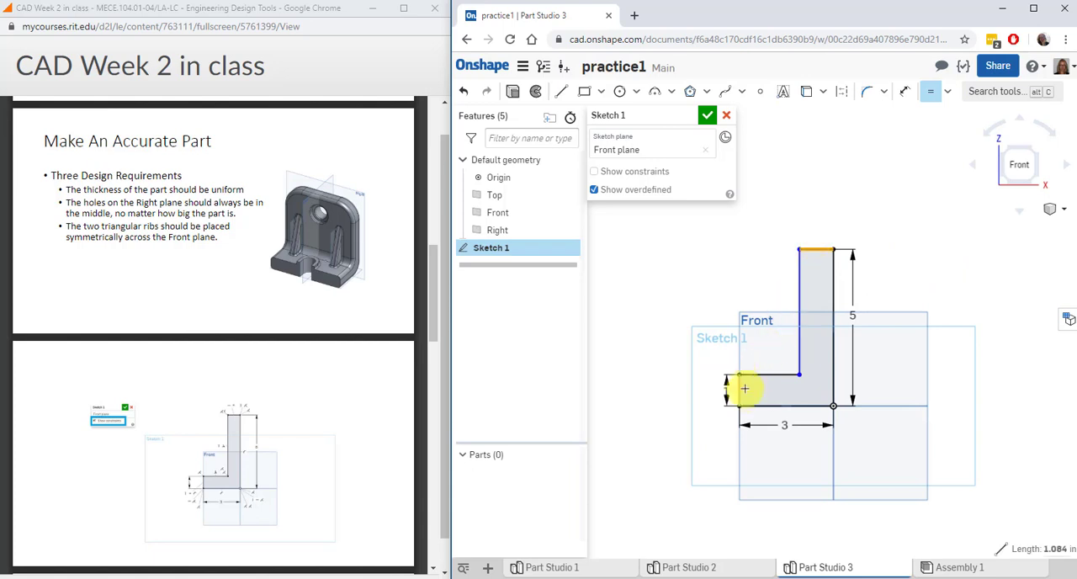
pyautogui.click(740, 392)
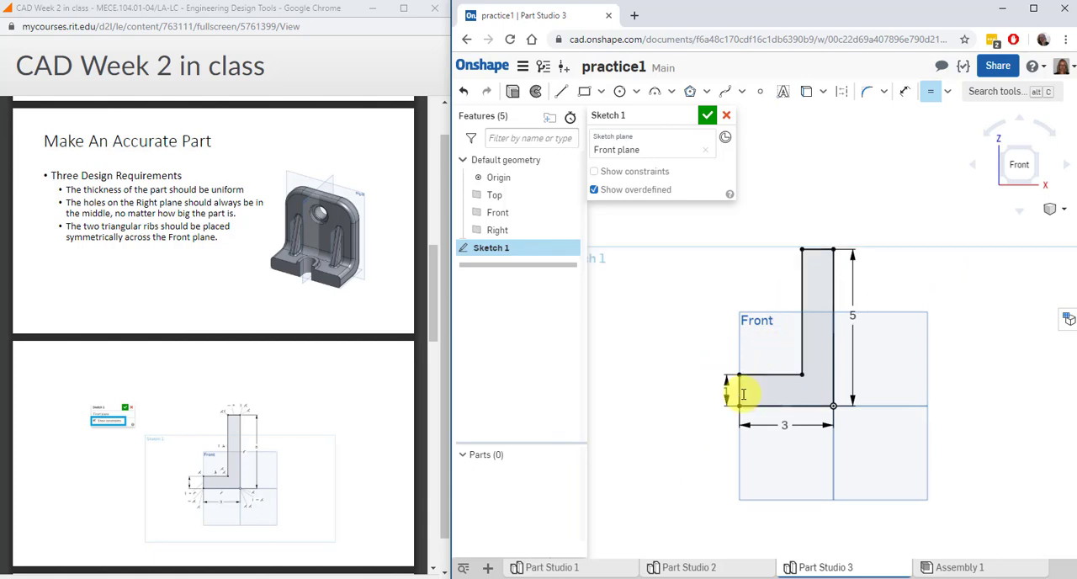
pyautogui.click(595, 171)
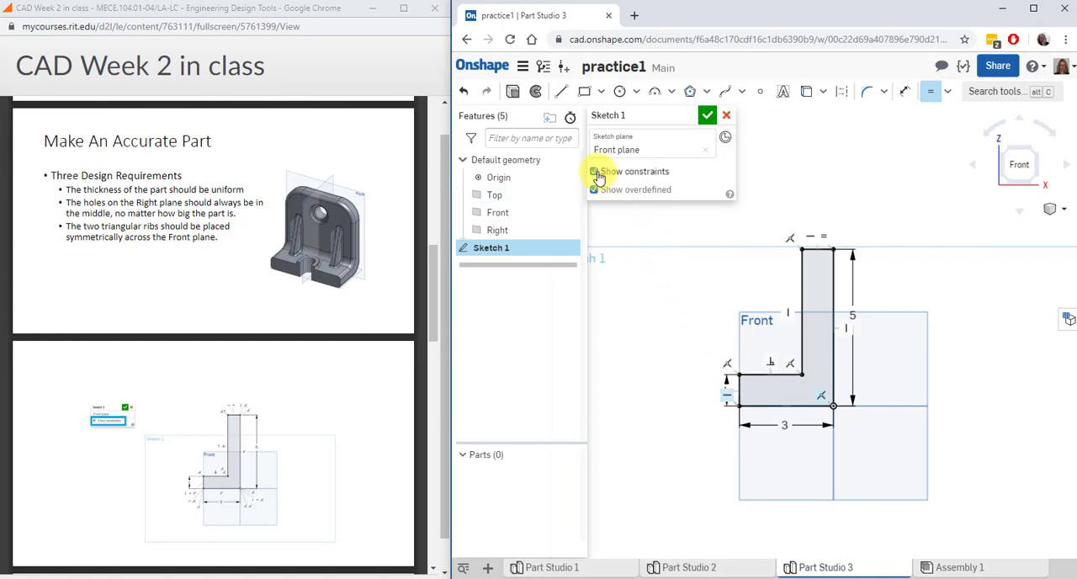
pyautogui.click(708, 117)
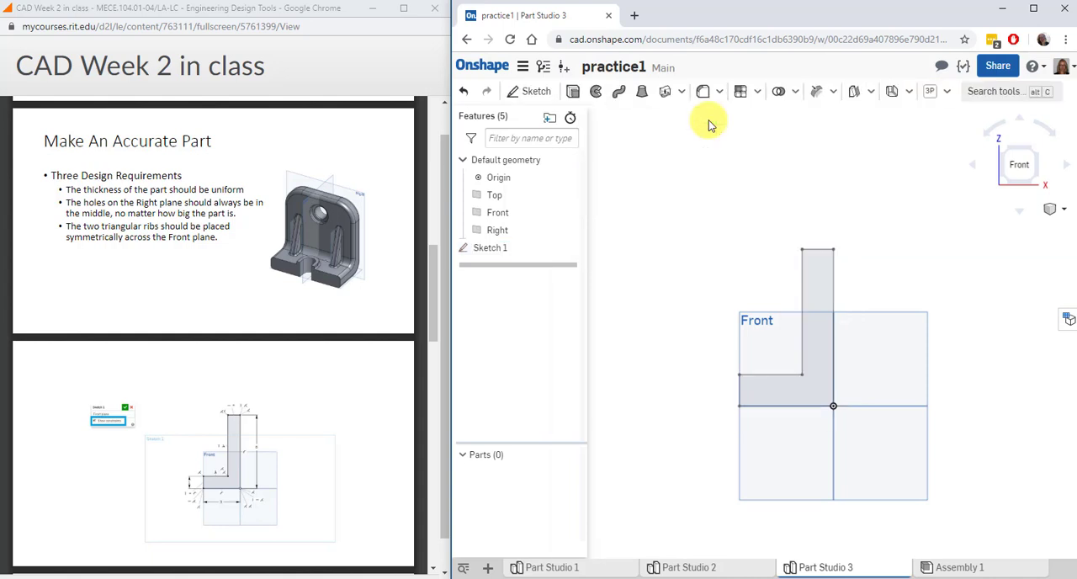
# Extrude the L profile as a new solid, symmetric about the Front plane, with a depth of 5 in
pyautogui.moveTo(433, 313); pyautogui.dragTo(442, 411)
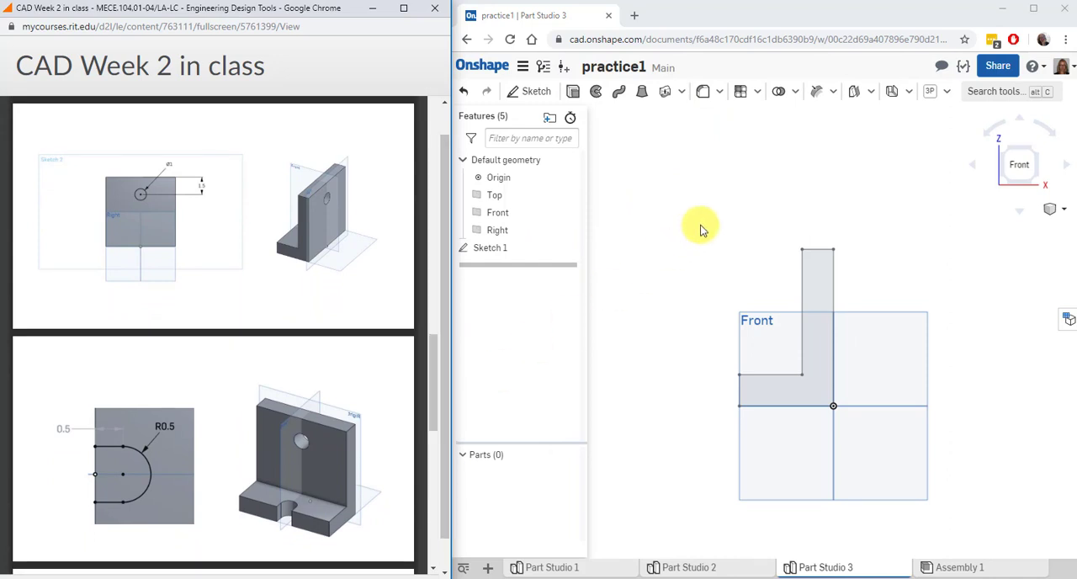
pyautogui.moveTo(701, 230); pyautogui.dragTo(702, 229, button='right')
pyautogui.click(572, 92)
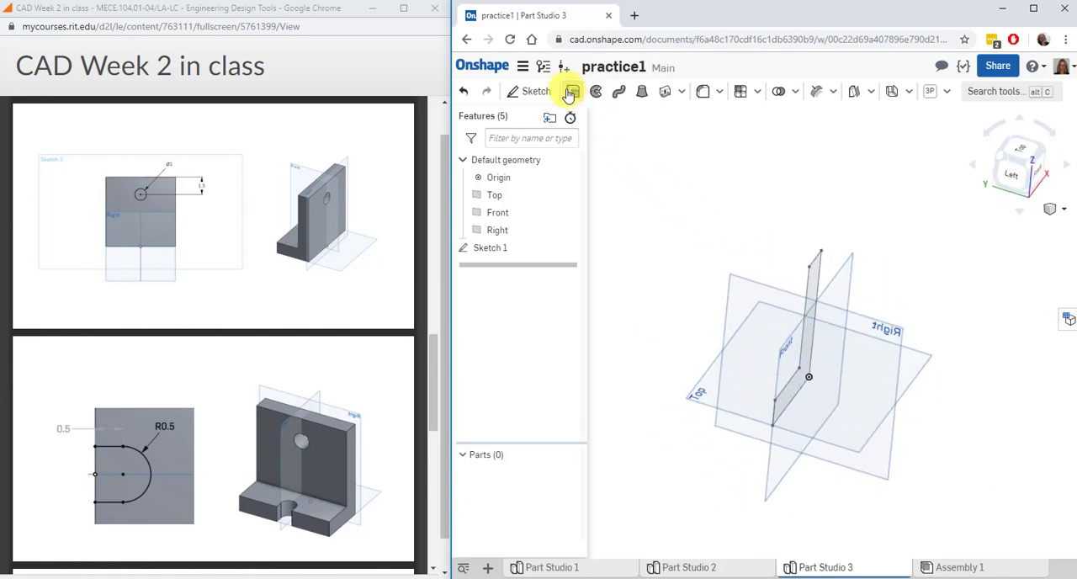
pyautogui.click(813, 279)
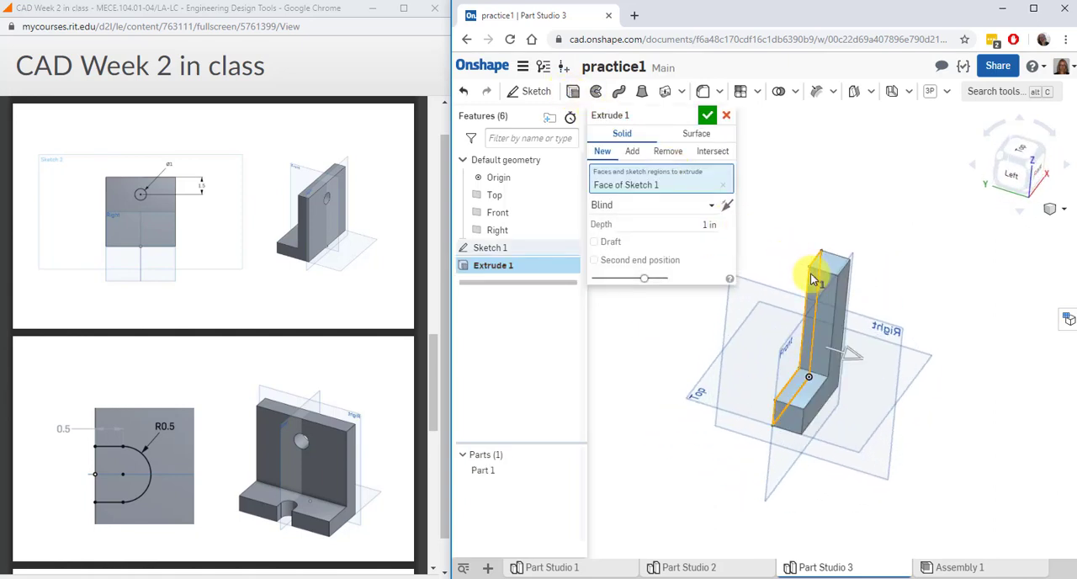
pyautogui.click(675, 207)
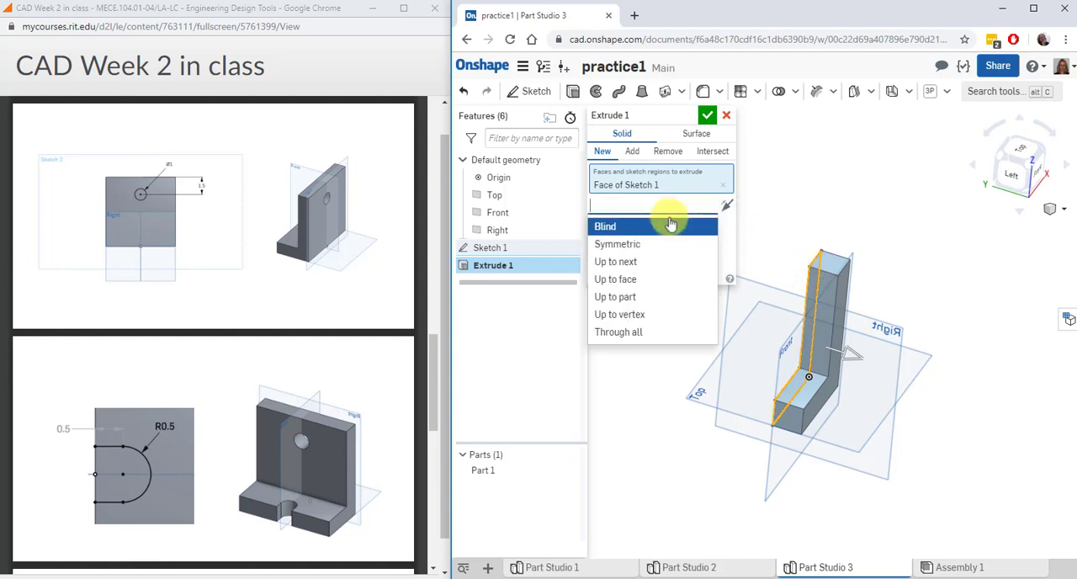
pyautogui.click(650, 244)
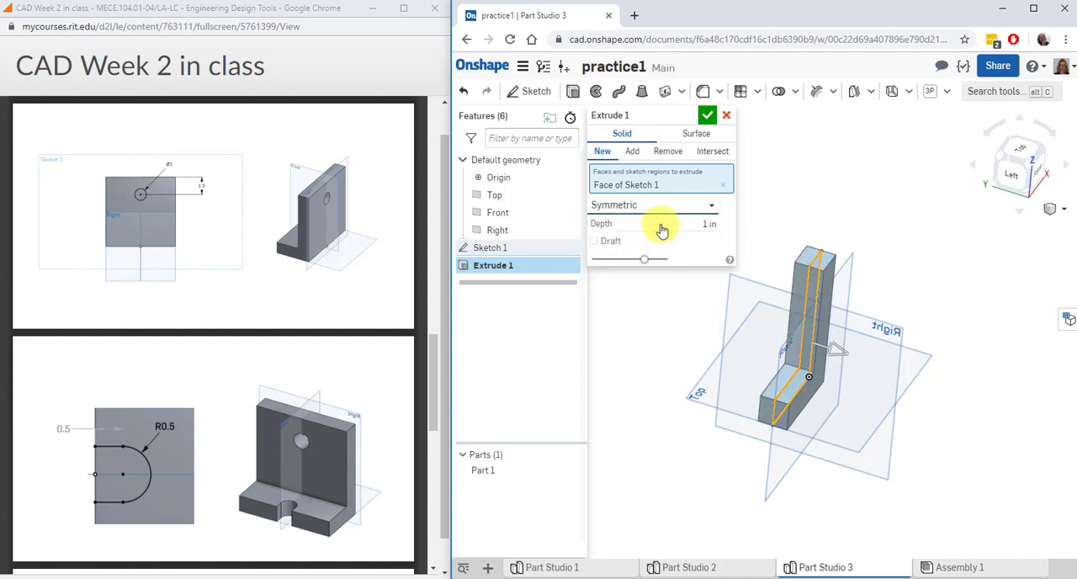
pyautogui.click(661, 224)
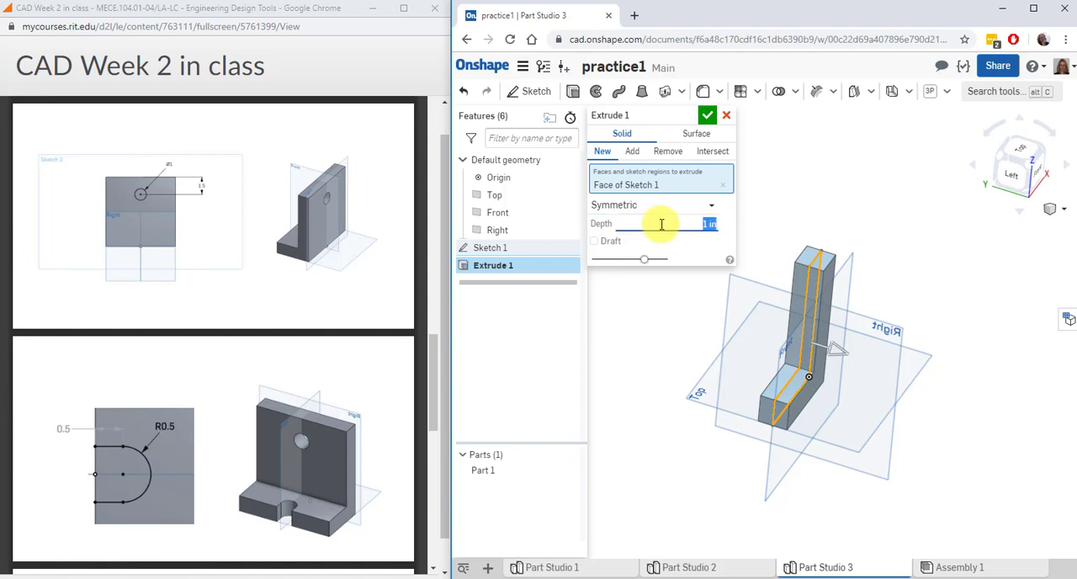
pyautogui.write('5')
pyautogui.press('Return')
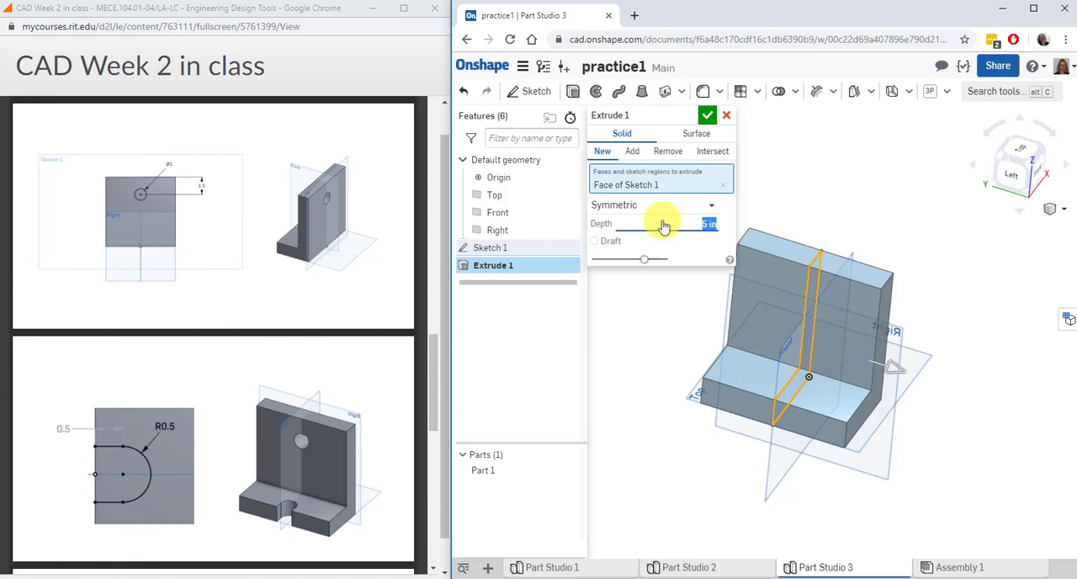
pyautogui.click(707, 115)
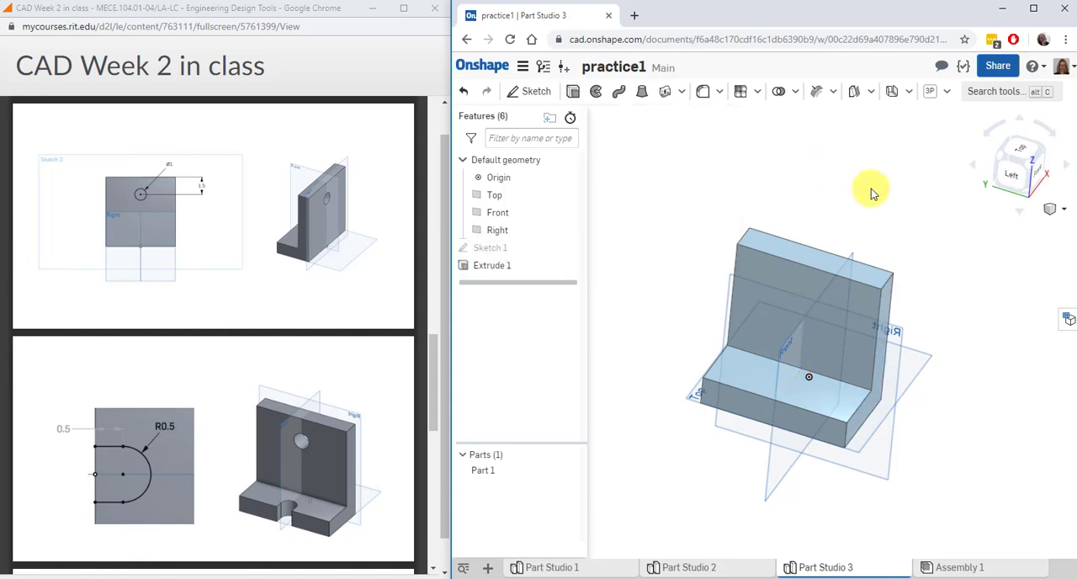
# Start a sketch on the upright's large outer face and view it straight on from the Right
pyautogui.moveTo(872, 194)
pyautogui.mouseDown(button='right')
pyautogui.moveTo(808, 176)
pyautogui.moveTo(873, 187)
pyautogui.mouseUp(button='right')
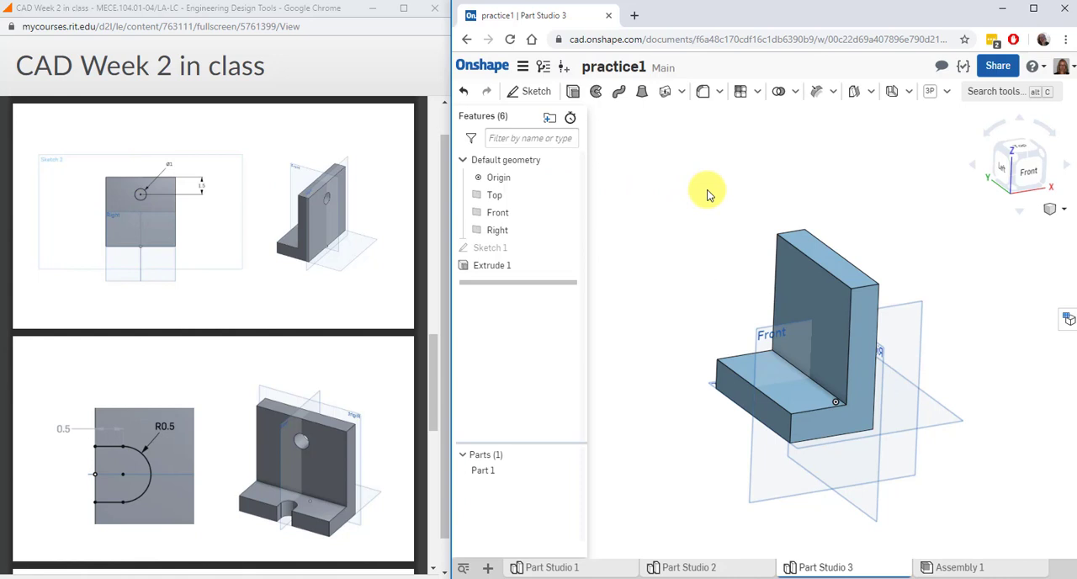
pyautogui.moveTo(707, 195); pyautogui.dragTo(808, 305, button='right')
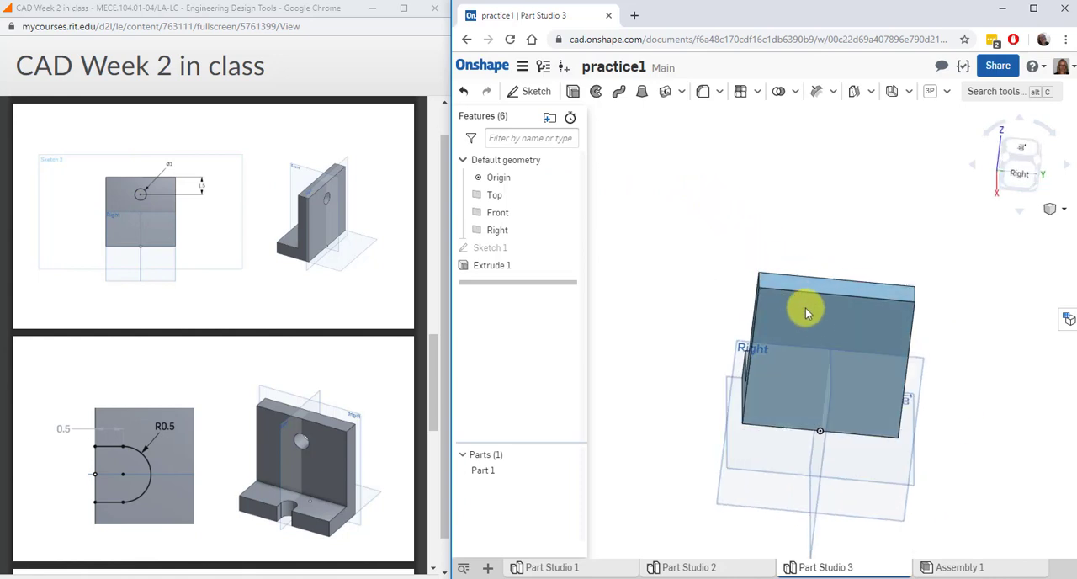
pyautogui.click(817, 322)
pyautogui.click(532, 90)
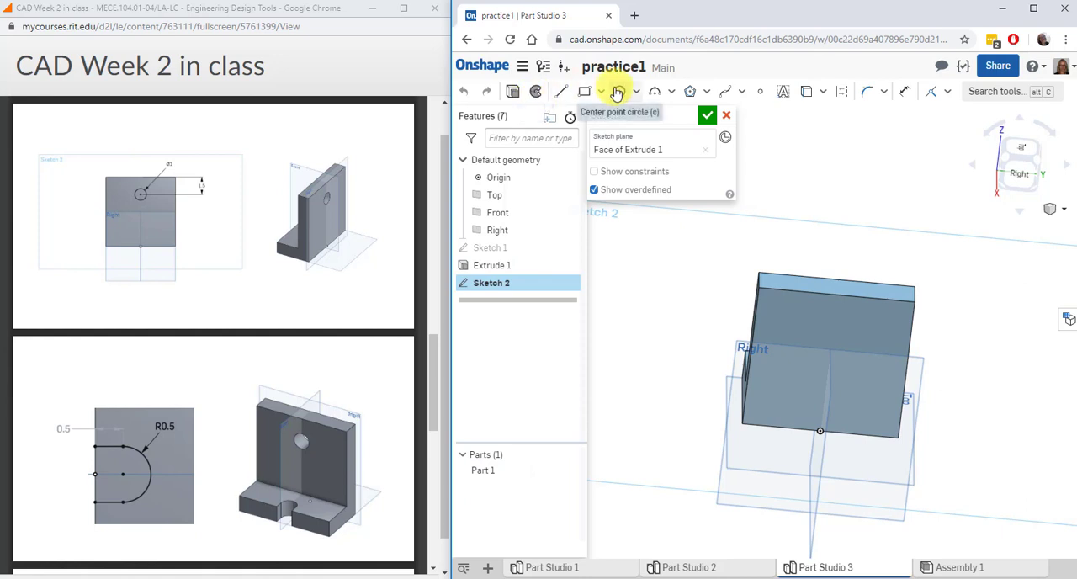
pyautogui.click(1023, 185)
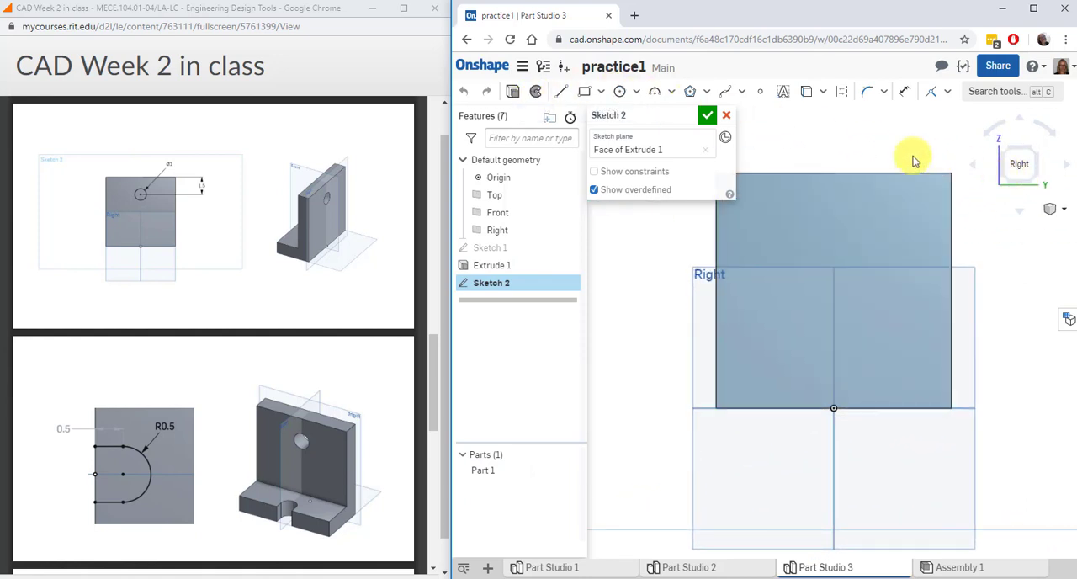
# Draw a circle centred vertically above the origin in the upper part of the face, with a diameter of 1 in
pyautogui.click(619, 93)
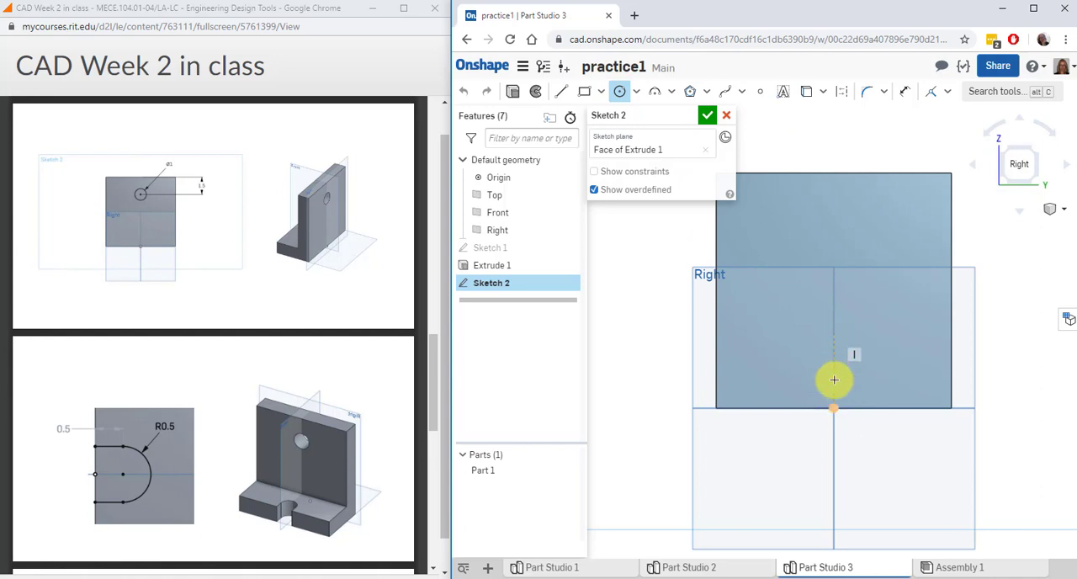
pyautogui.click(834, 238)
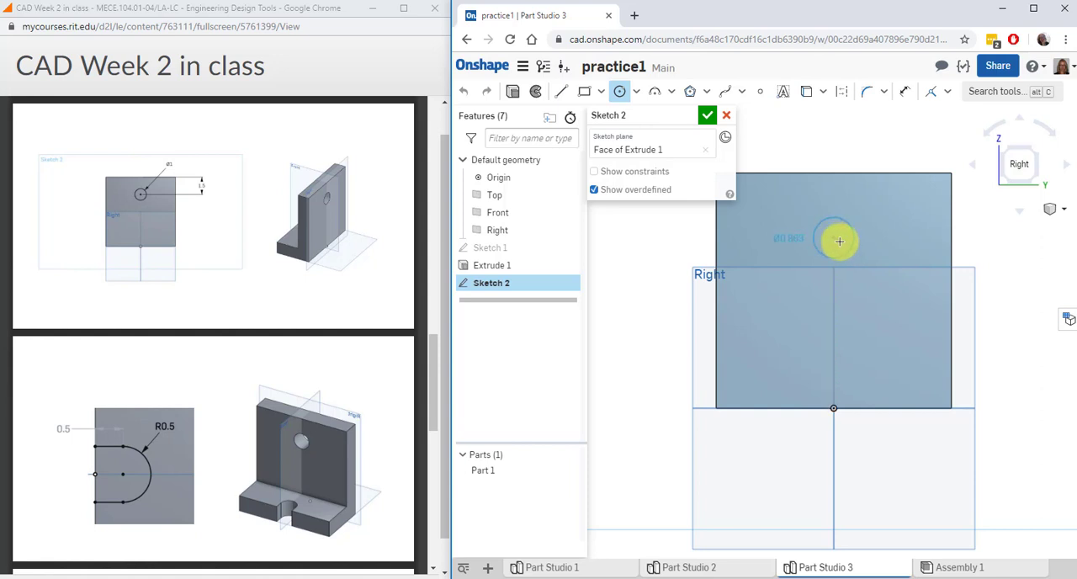
pyautogui.click(850, 249)
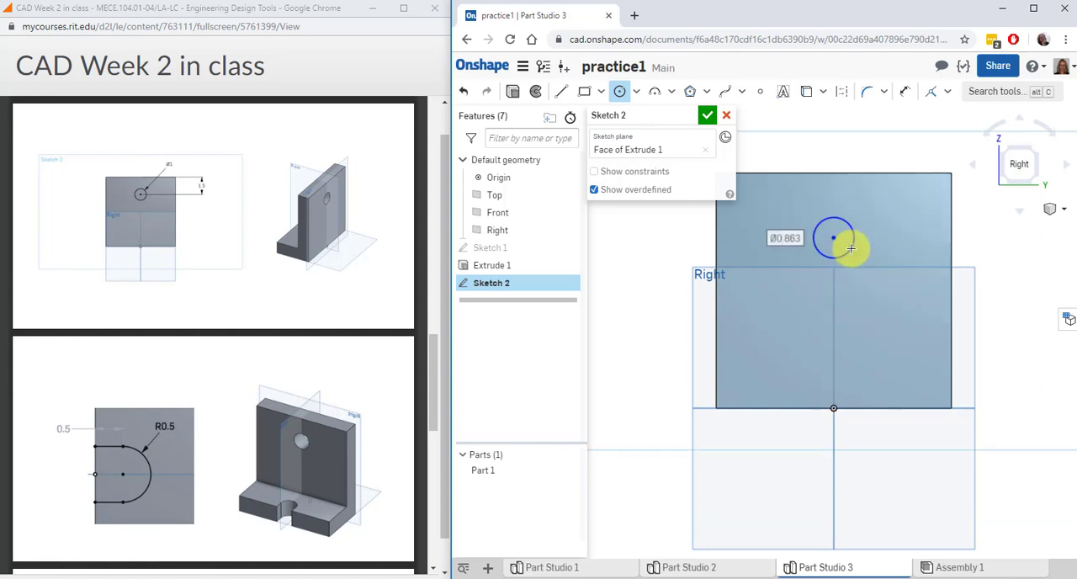
pyautogui.write('1')
pyautogui.press('Return')
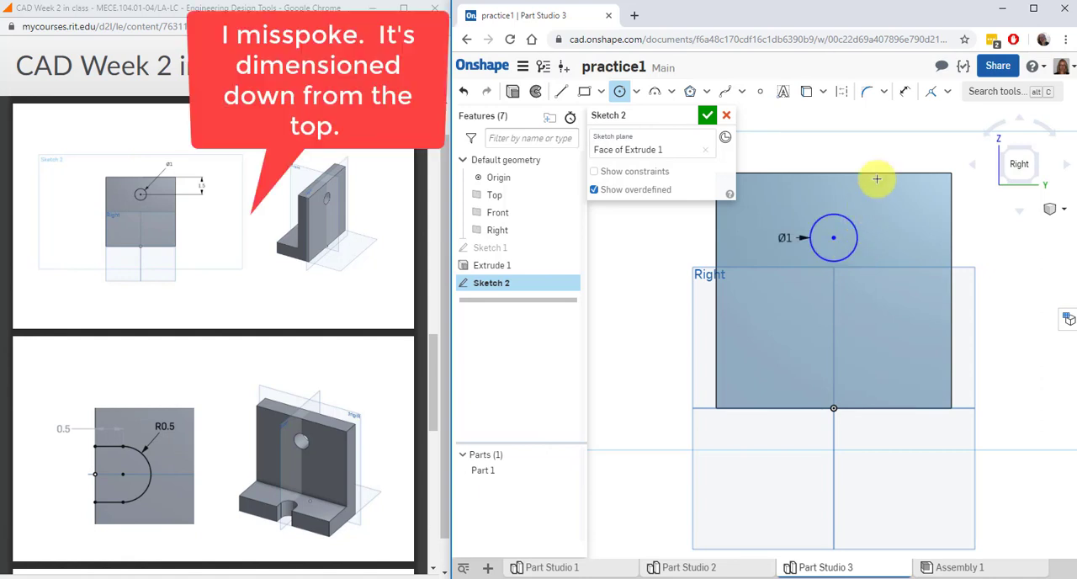
# Dimension the circle's centre 1.5 in below the face's top edge and finish the sketch
pyautogui.click(905, 92)
pyautogui.click(859, 174)
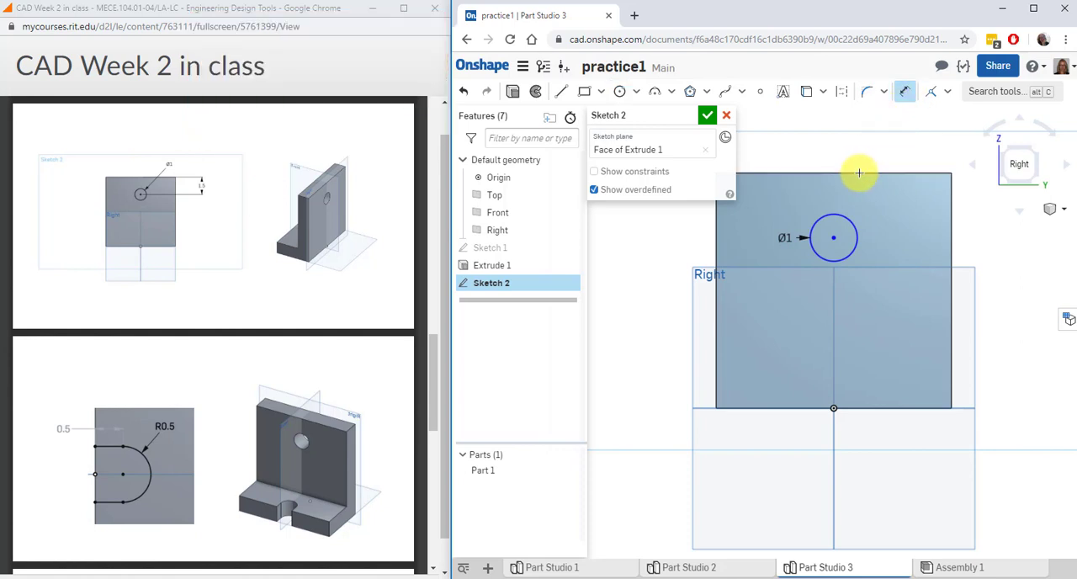
pyautogui.click(835, 237)
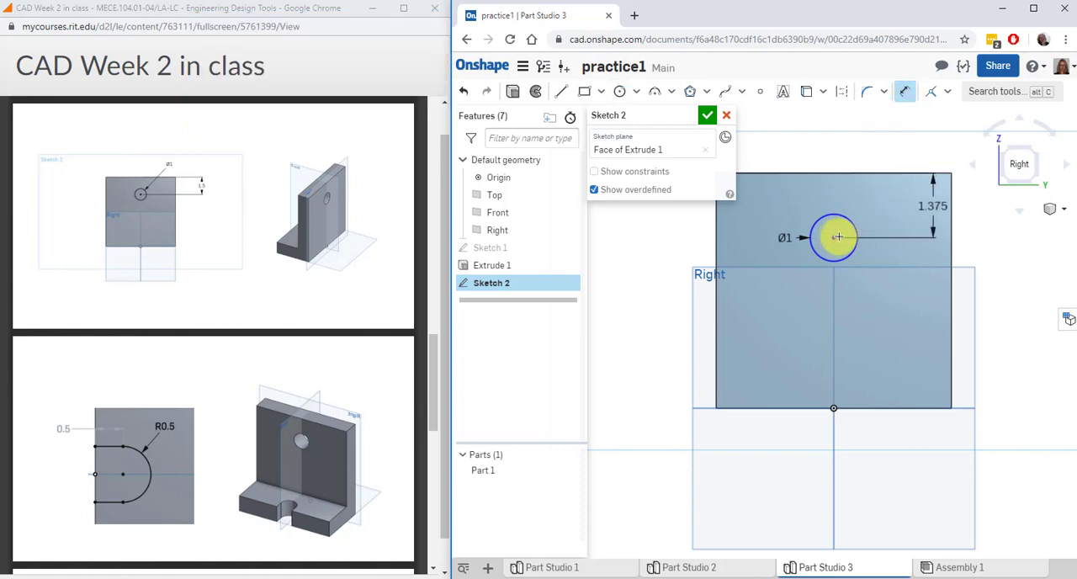
pyautogui.click(895, 205)
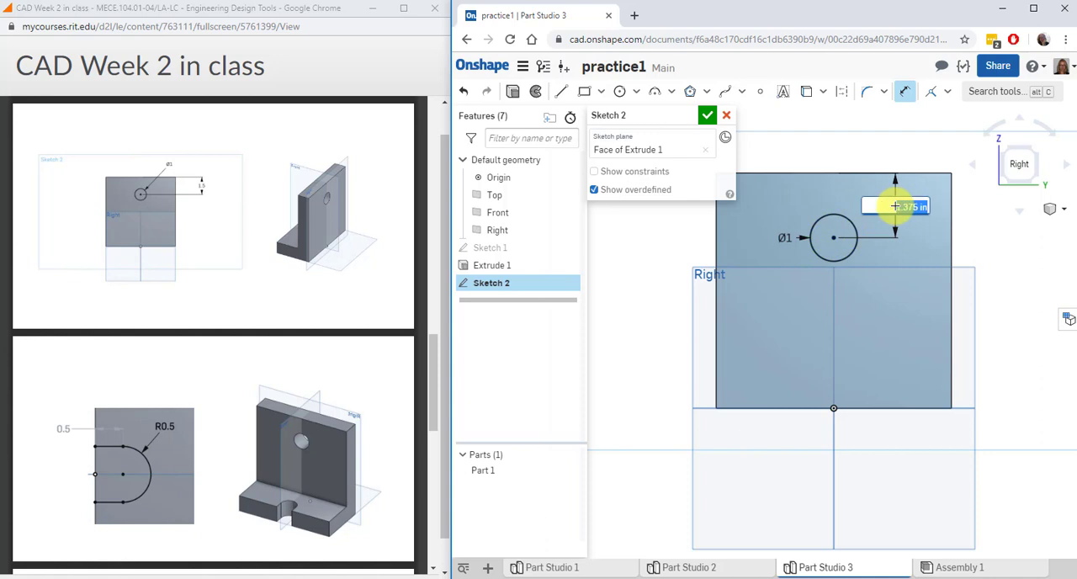
pyautogui.write('1.5')
pyautogui.press('Return')
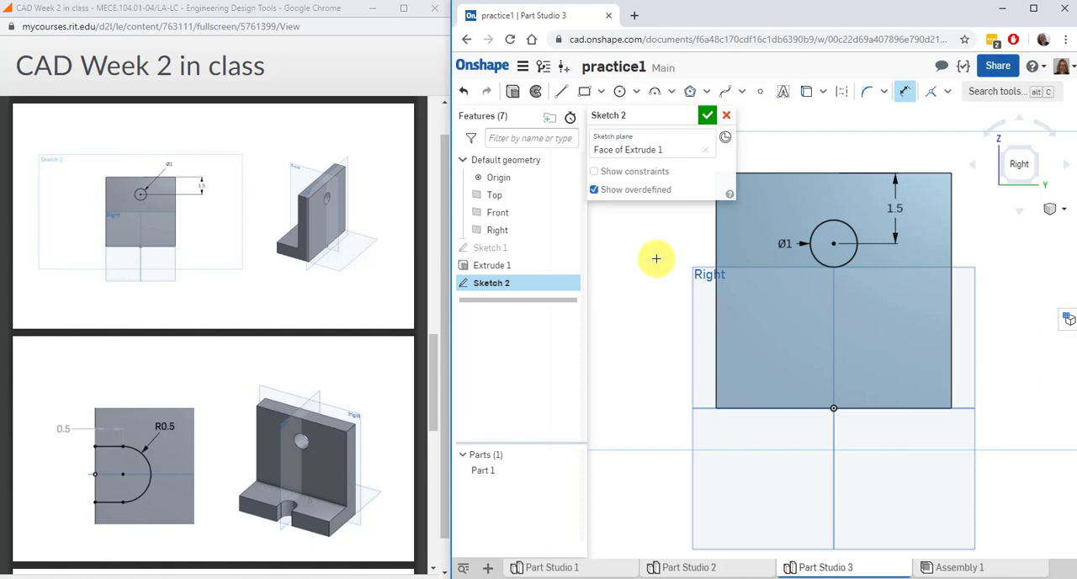
pyautogui.click(708, 117)
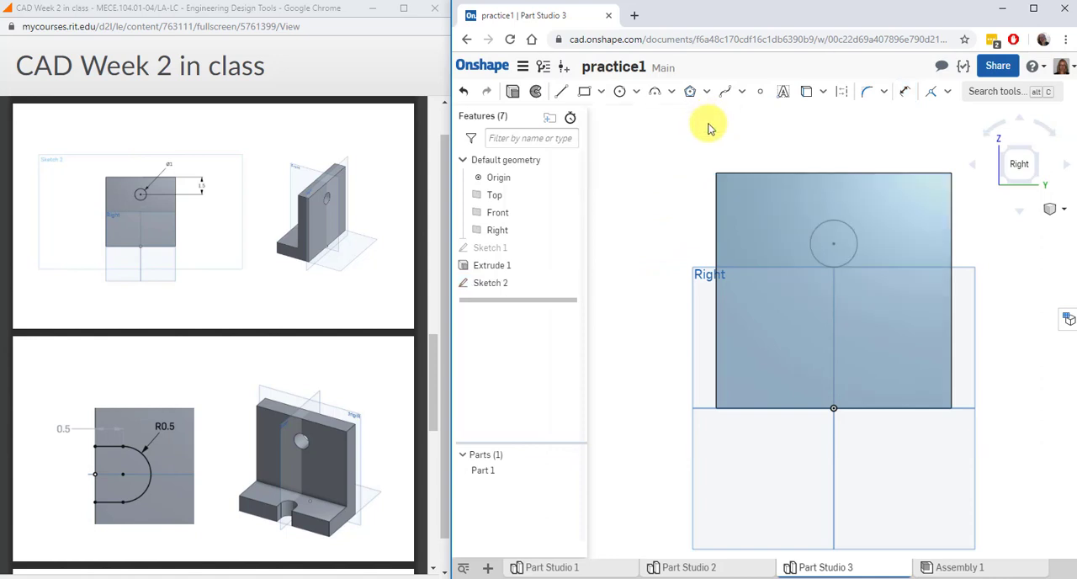
# Cut the circle sketch through all of the upright with a Remove extrude directed into the part
pyautogui.click(505, 283)
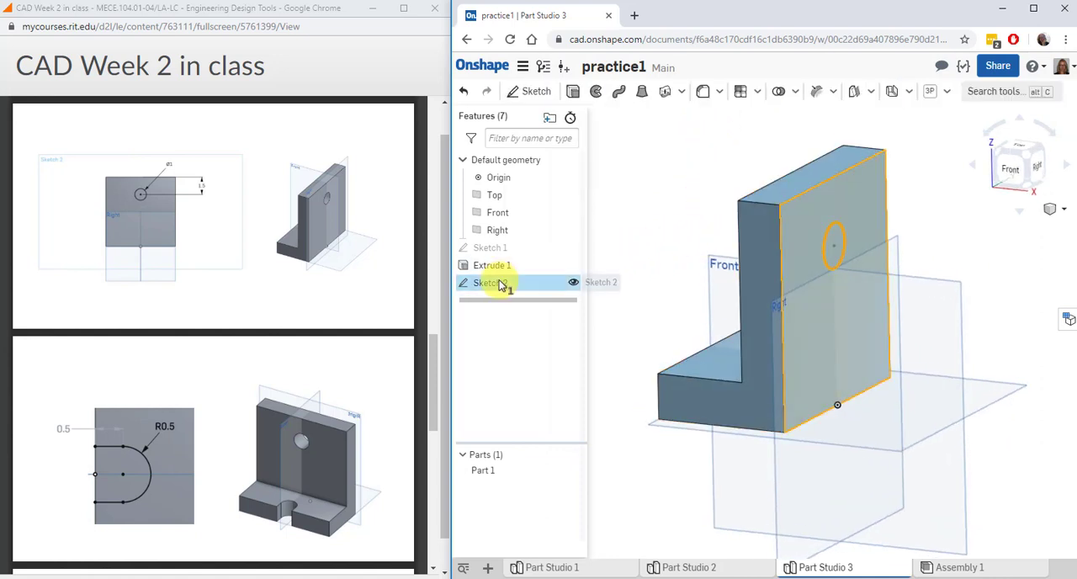
pyautogui.click(574, 93)
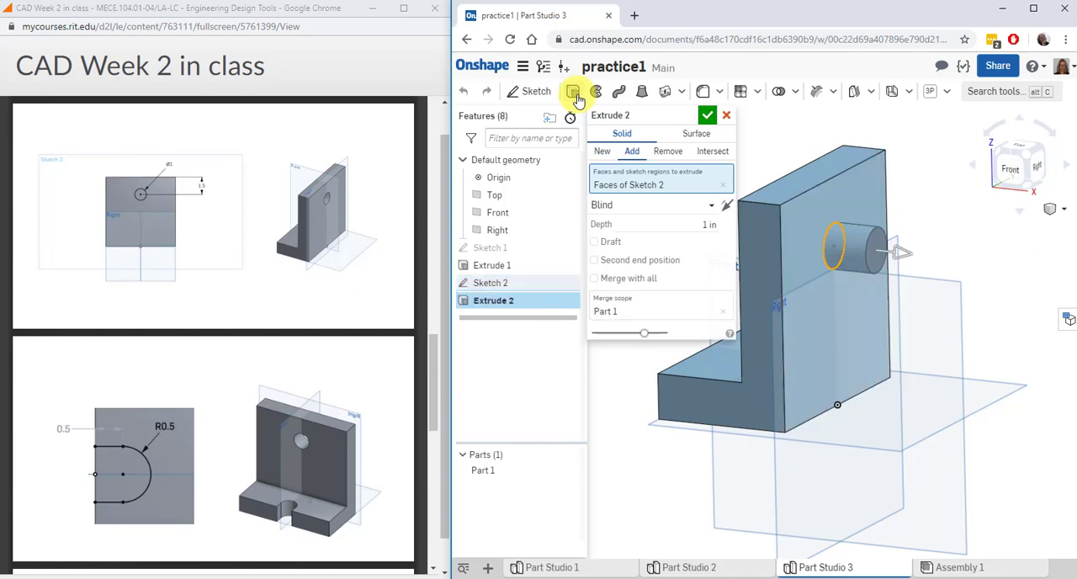
pyautogui.click(907, 259)
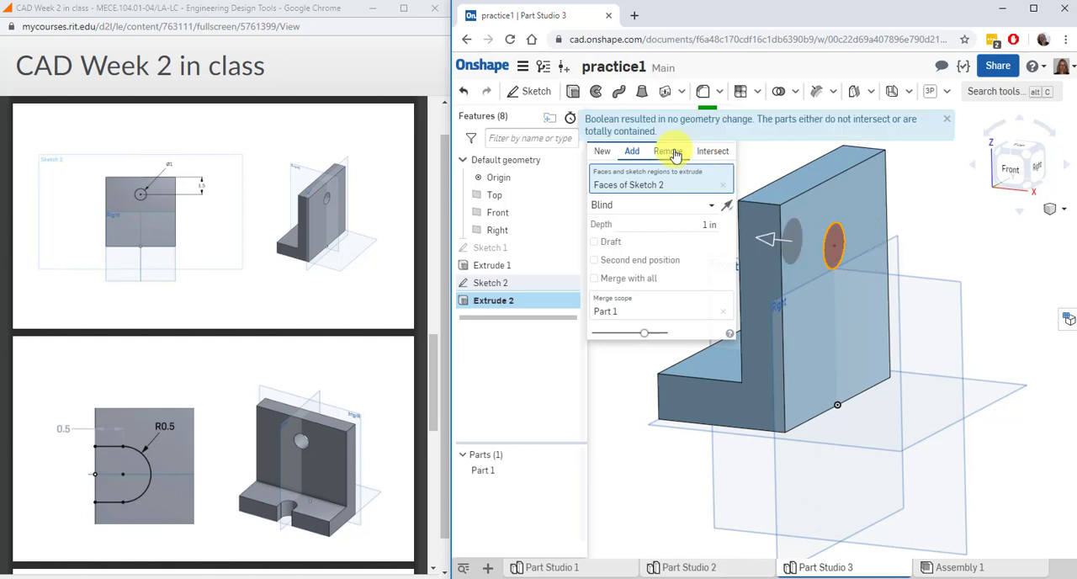
pyautogui.click(674, 153)
pyautogui.moveTo(674, 154); pyautogui.dragTo(923, 287, button='right')
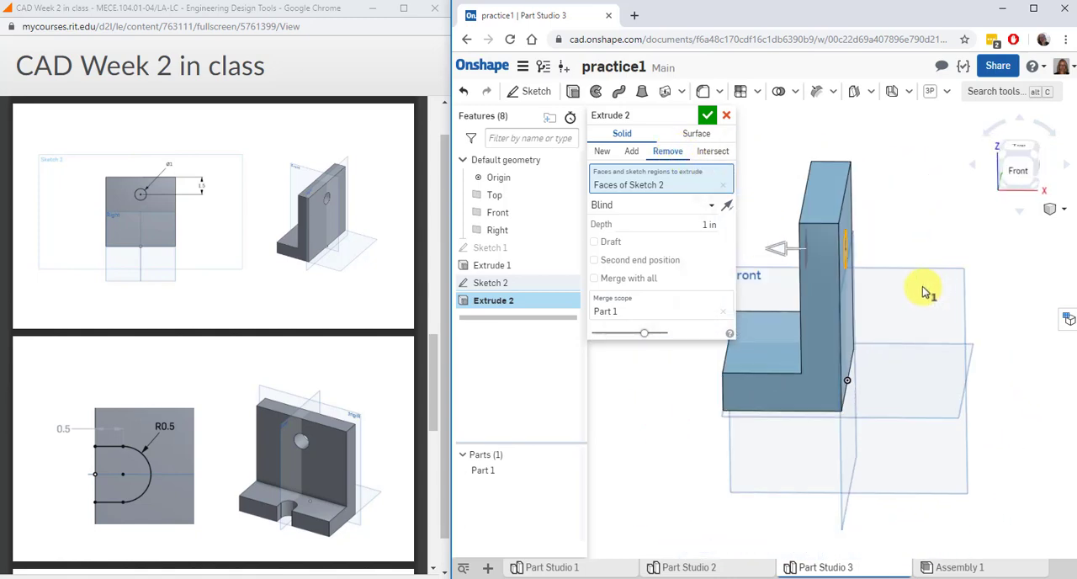
pyautogui.click(712, 210)
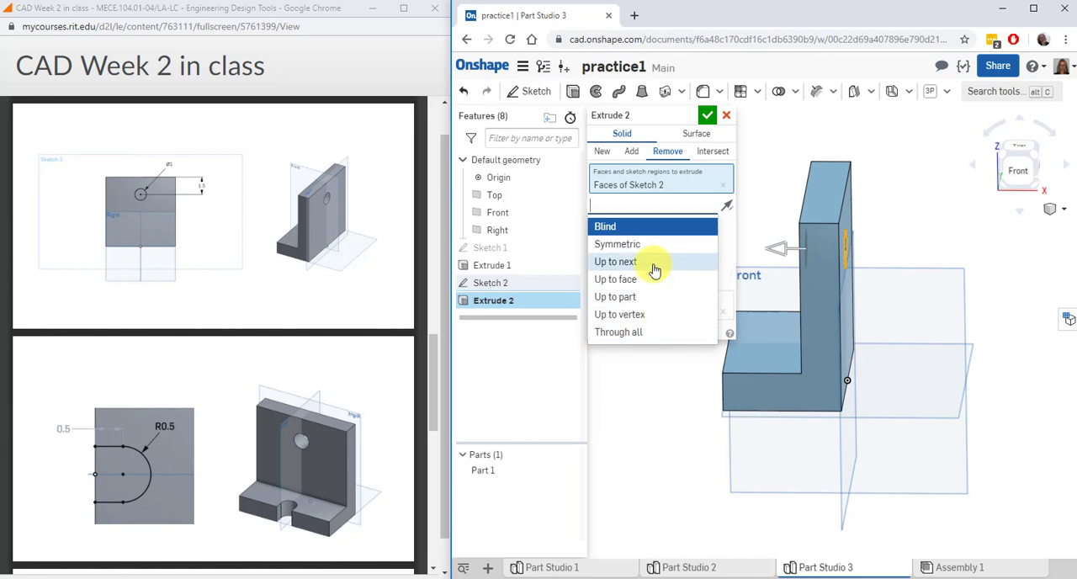
pyautogui.click(645, 331)
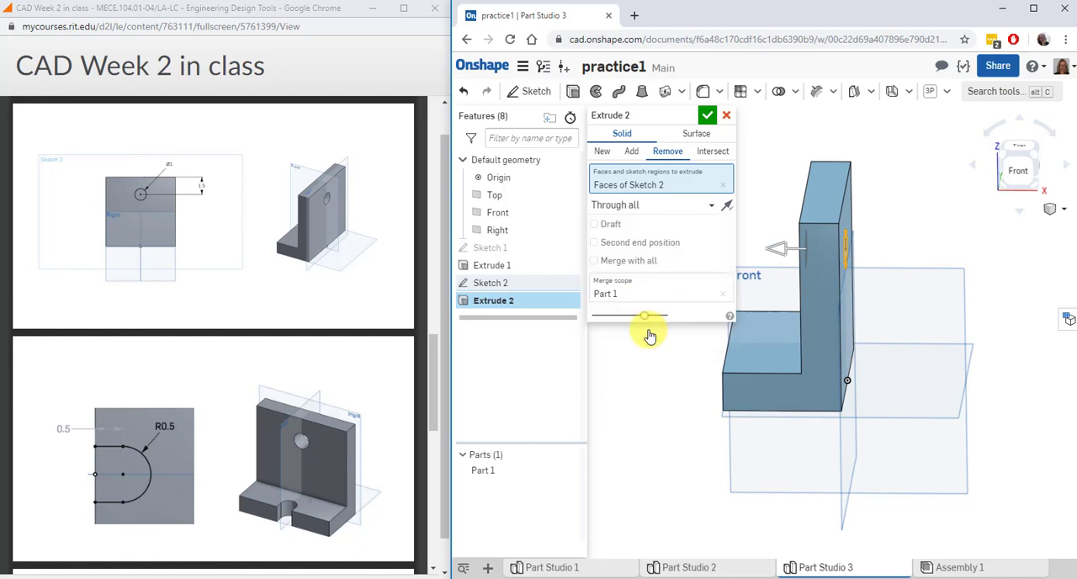
pyautogui.click(707, 116)
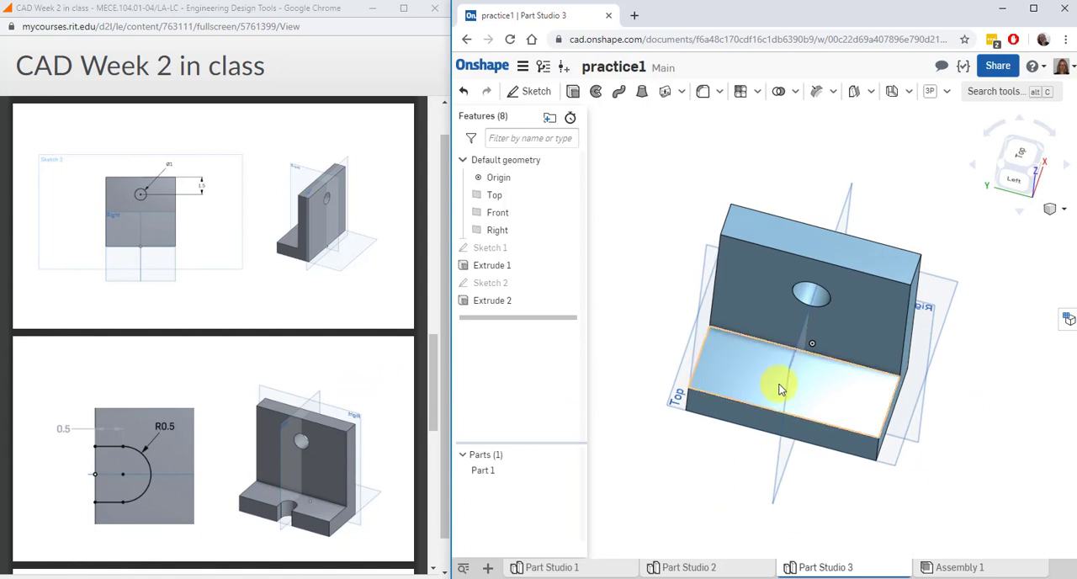
# Start a sketch on the upper face of the bracket's foot and view it straight on from the Top
pyautogui.click(517, 91)
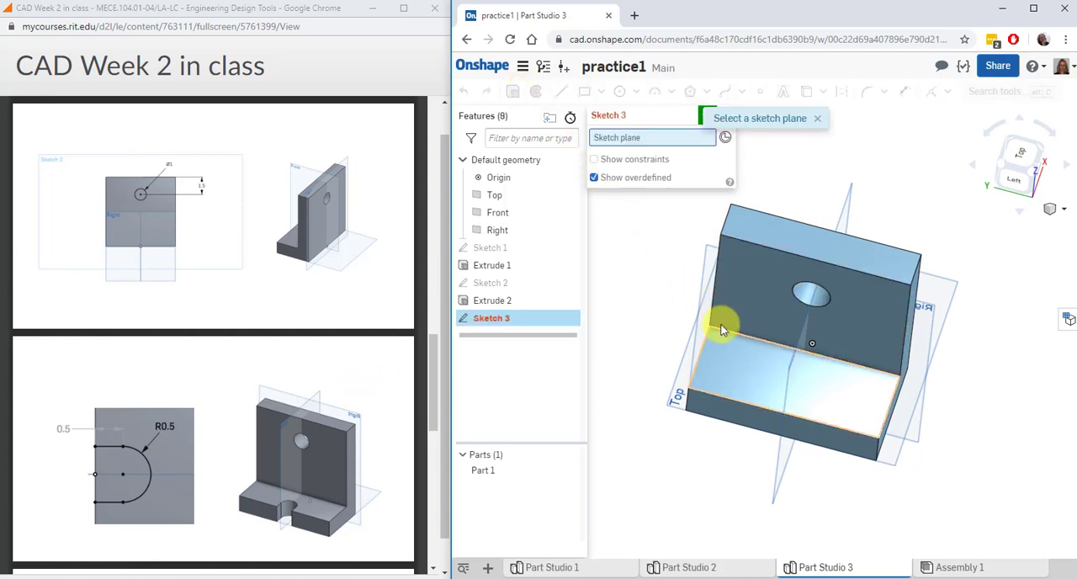
pyautogui.click(767, 377)
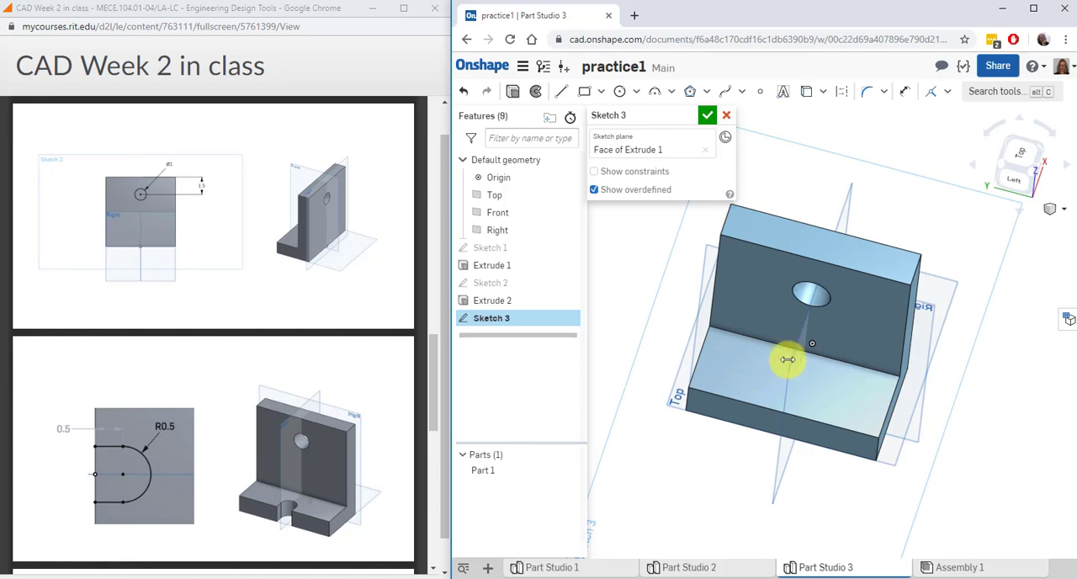
pyautogui.click(1024, 173)
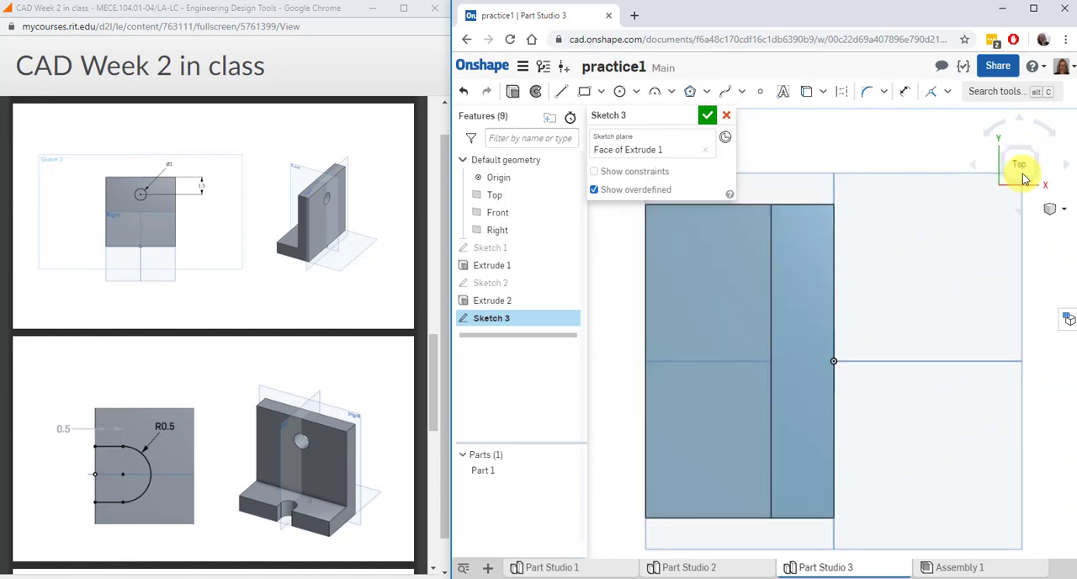
# Draw a circle about 0.85 in in diameter on the foot's face, centred on the horizontal line through the origin
pyautogui.click(584, 93)
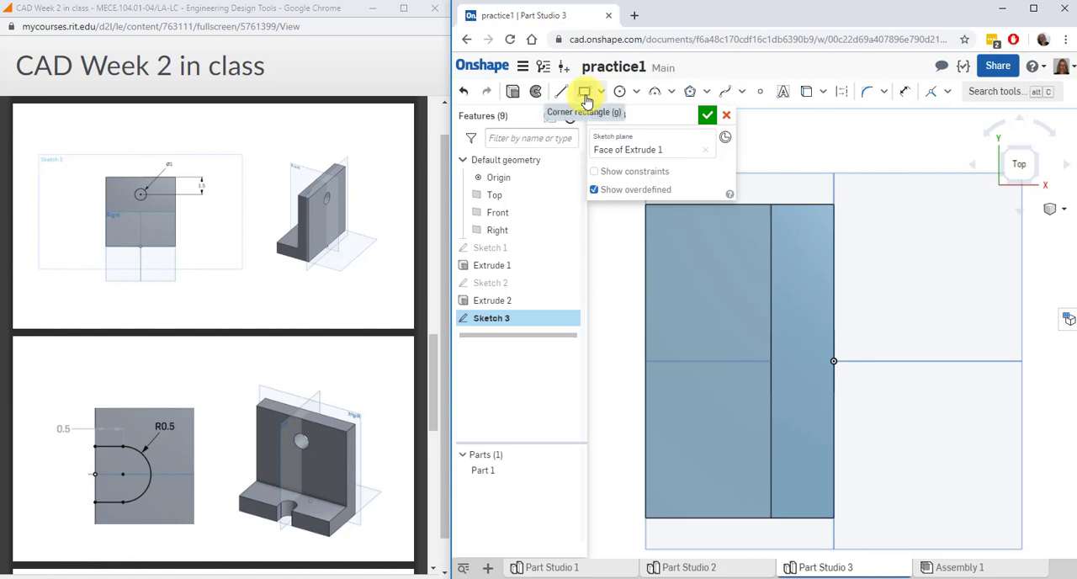
pyautogui.click(620, 92)
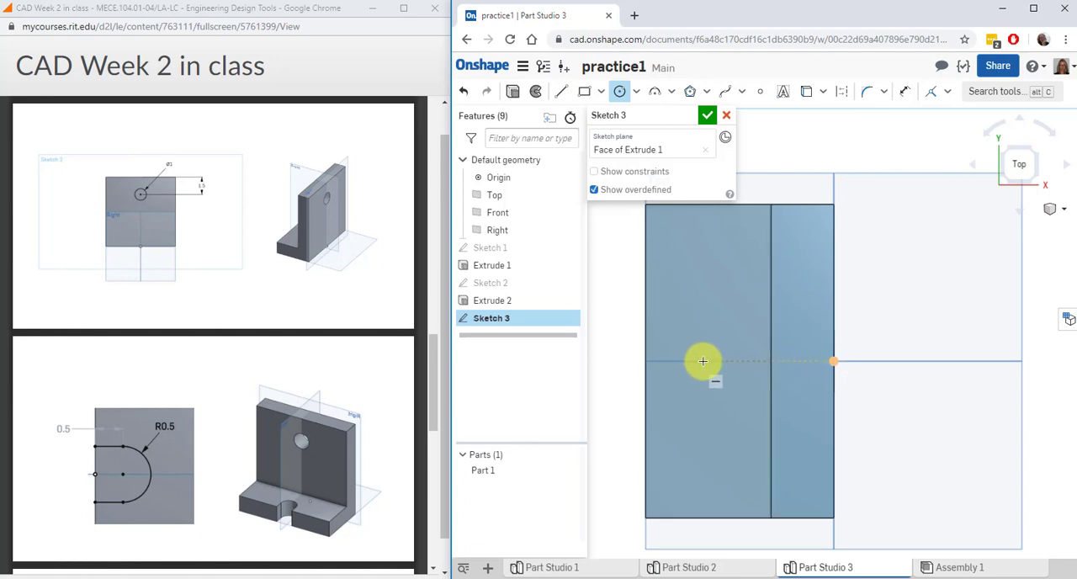
pyautogui.click(702, 361)
pyautogui.click(719, 383)
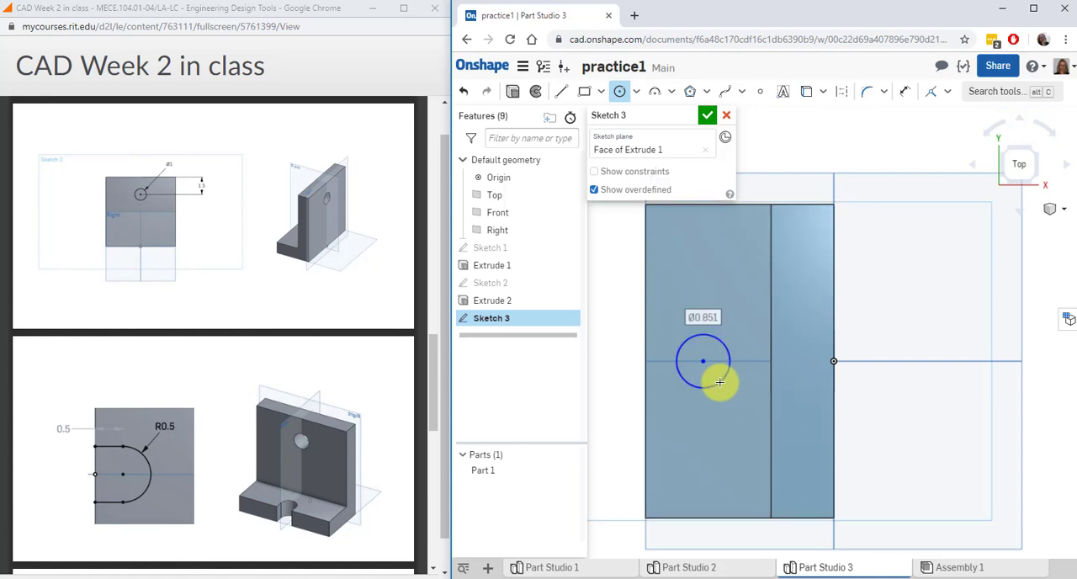
# Draw a rectangle about 0.93 in wide from the circle's vertical diameter to the foot's outer edge, matching the circle's height
pyautogui.click(585, 91)
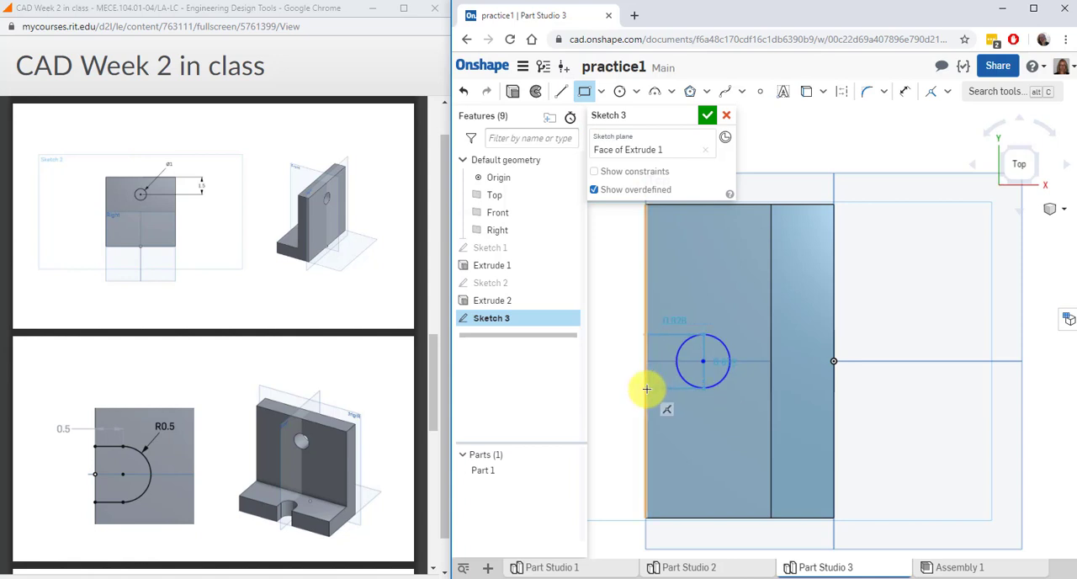
pyautogui.click(646, 388)
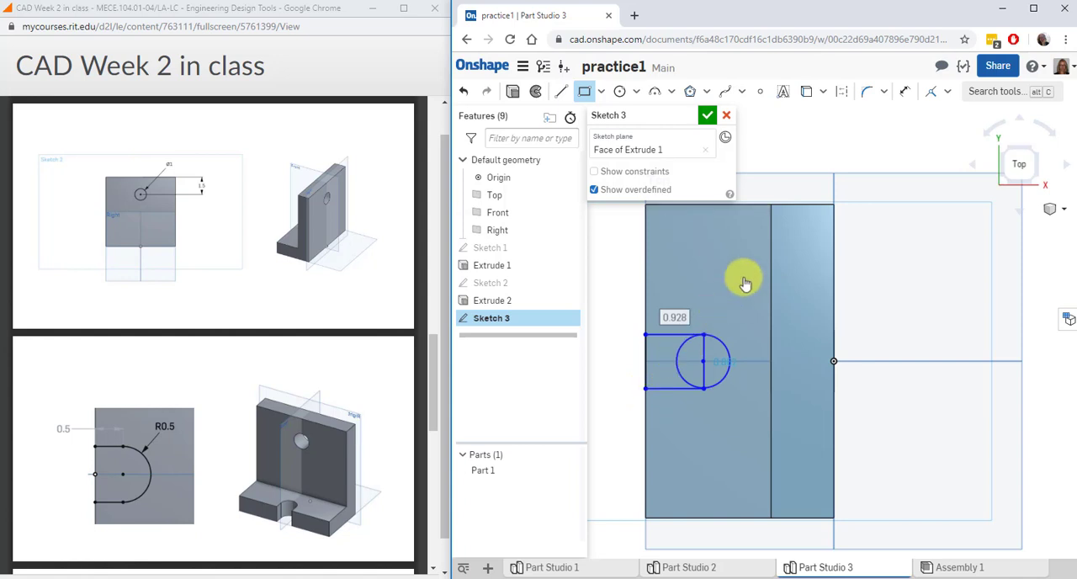
pyautogui.click(903, 95)
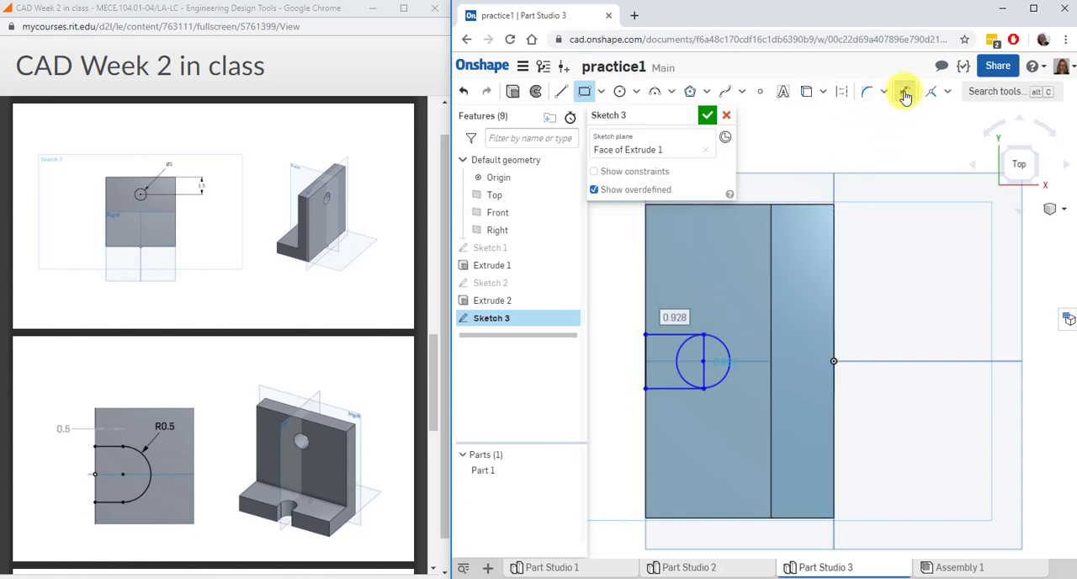
pyautogui.click(737, 329)
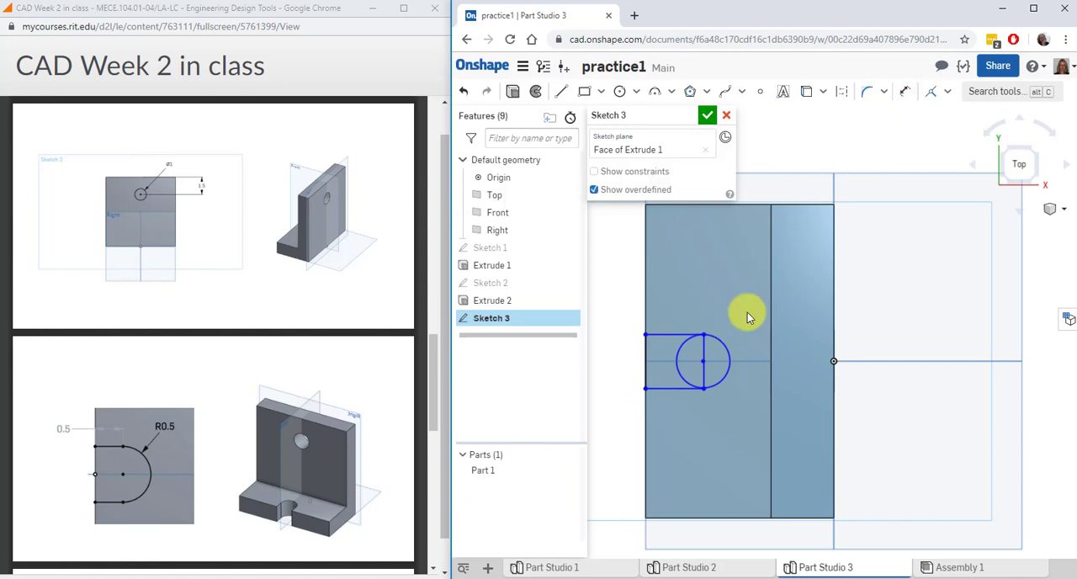
# Trim the circle's inner half and the rectangle's vertical line through its centre to leave a rounded slot outline
pyautogui.click(884, 91)
pyautogui.click(883, 141)
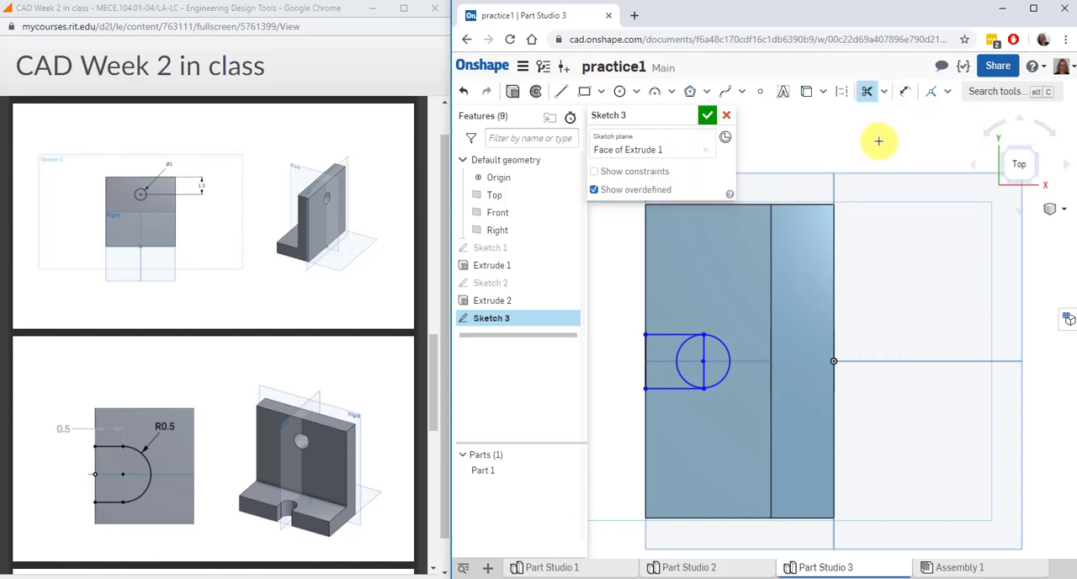
pyautogui.click(678, 354)
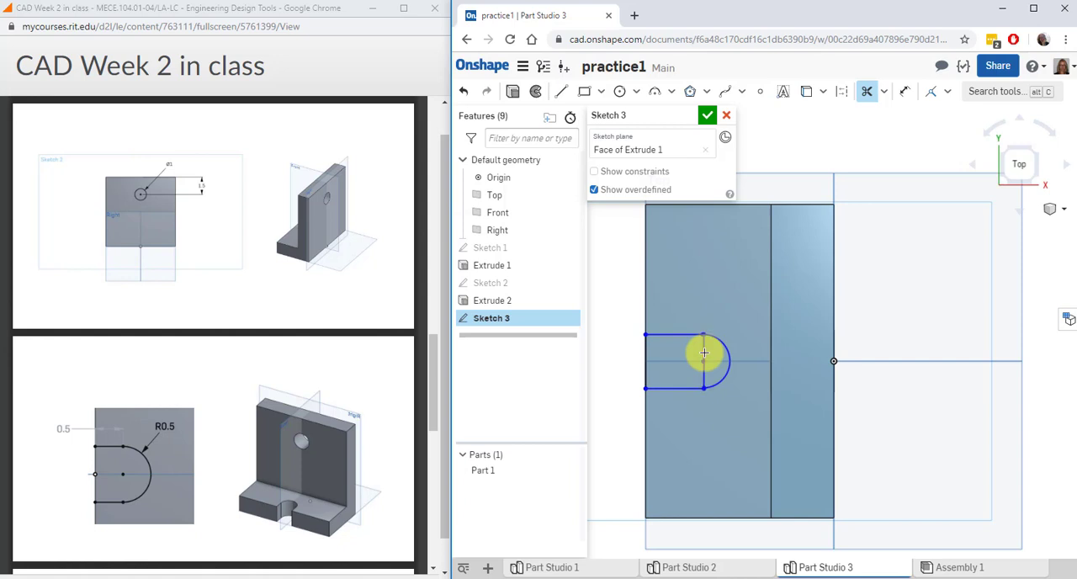
# Dimension the radius of the slot's rounded end as 0.5 in
pyautogui.click(905, 91)
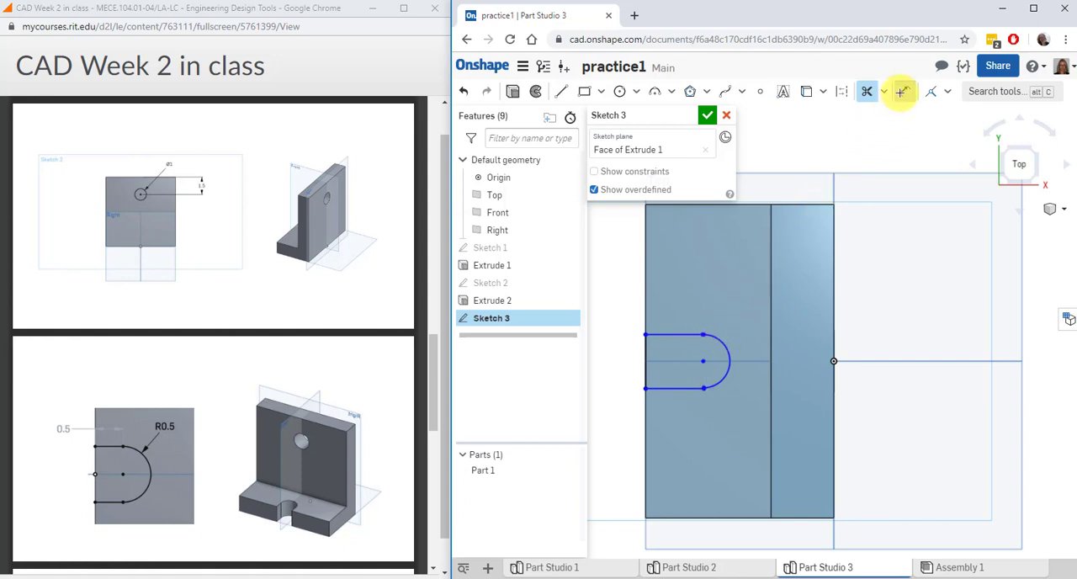
pyautogui.click(721, 341)
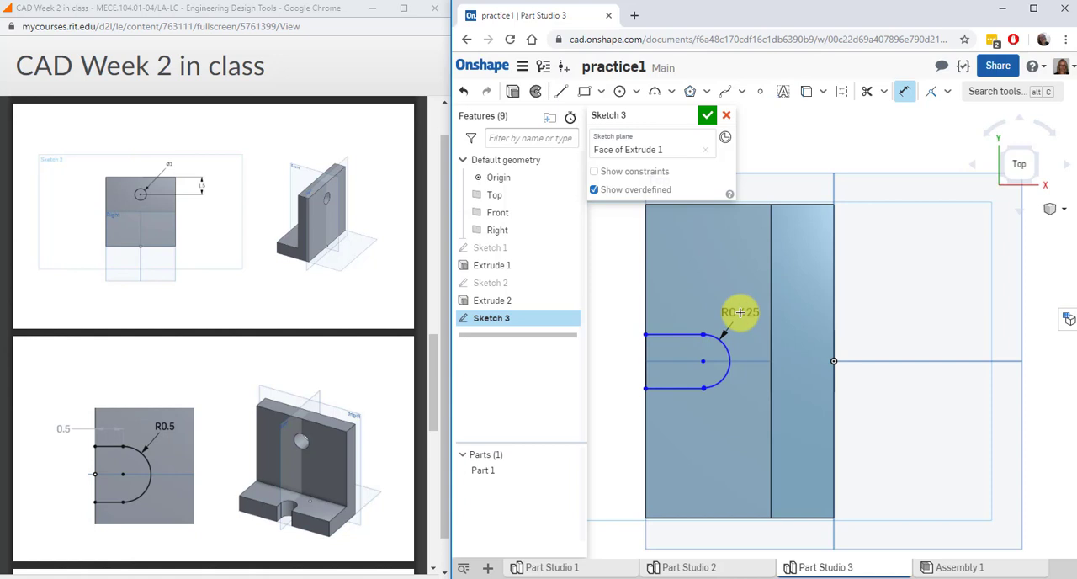
pyautogui.click(740, 312)
pyautogui.write('0.5')
pyautogui.press('Return')
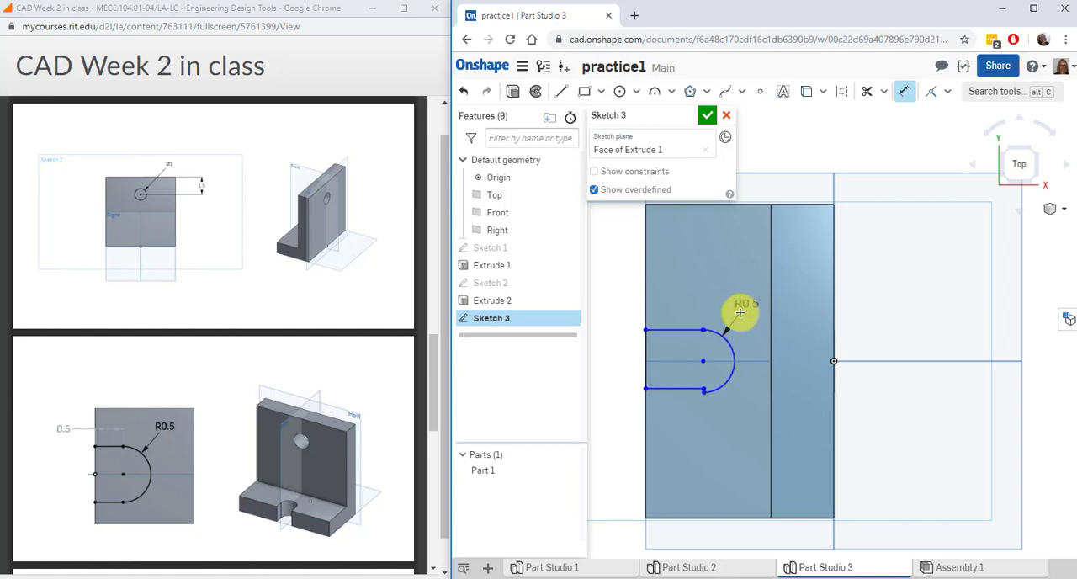
# Trim the short vertical stub at the slot's lower corner and make the lower line's end coincident with the arc's end
pyautogui.scroll(3, 740, 312)
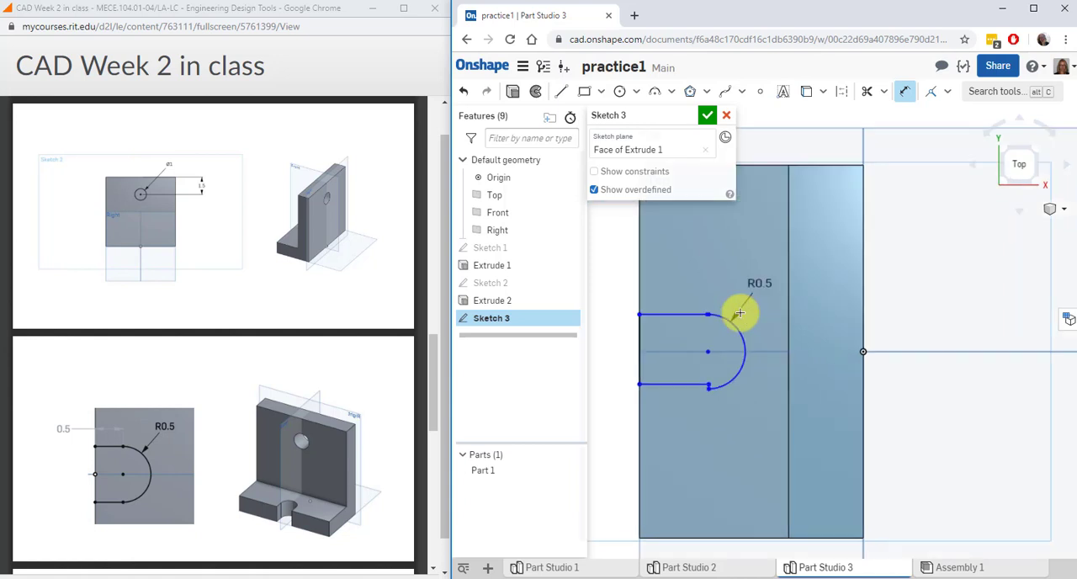
pyautogui.scroll(5, 740, 313)
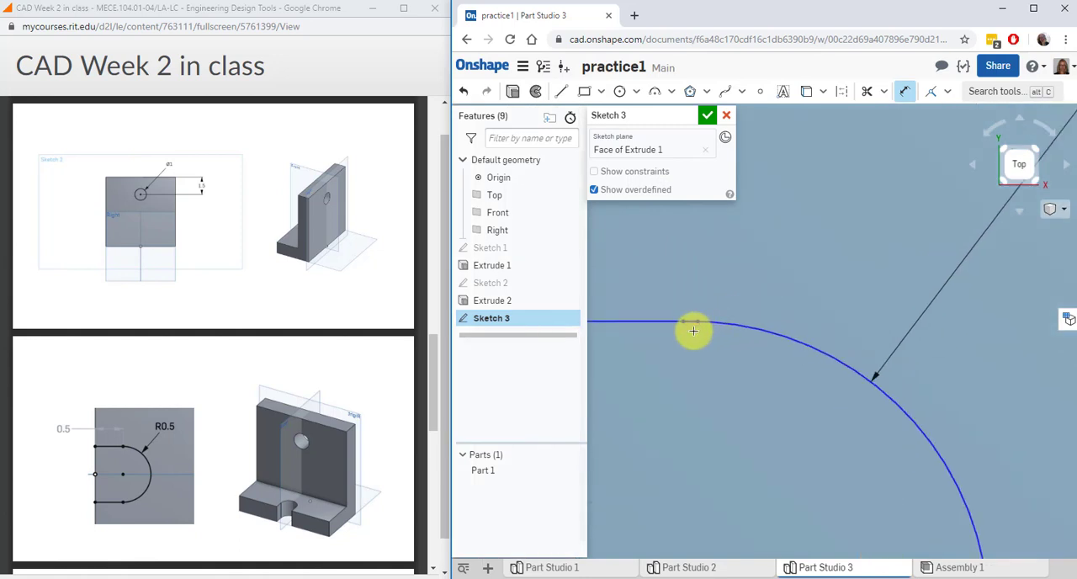
pyautogui.scroll(-6, 693, 331)
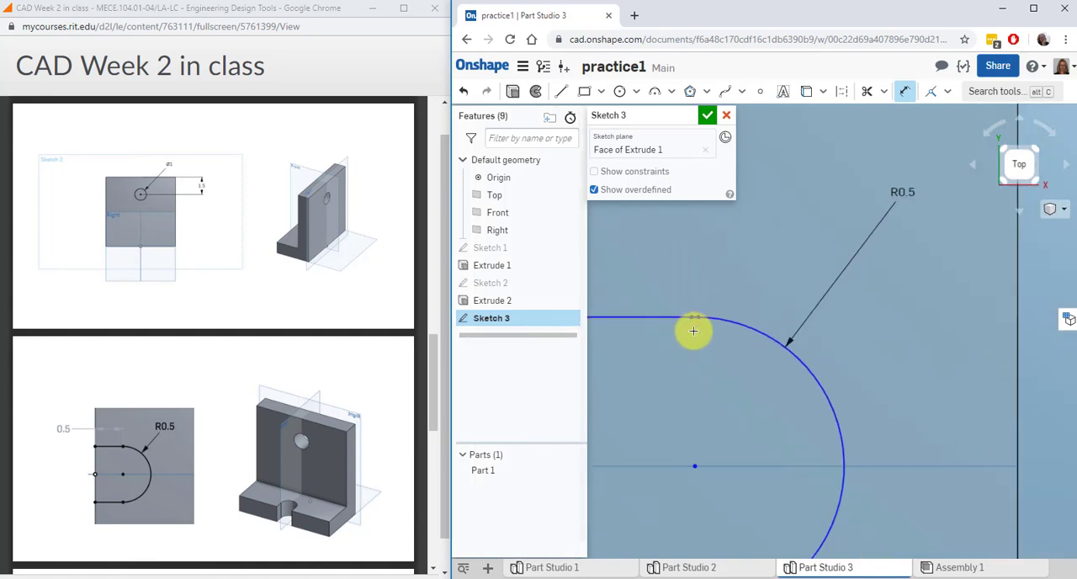
pyautogui.scroll(5, 693, 331)
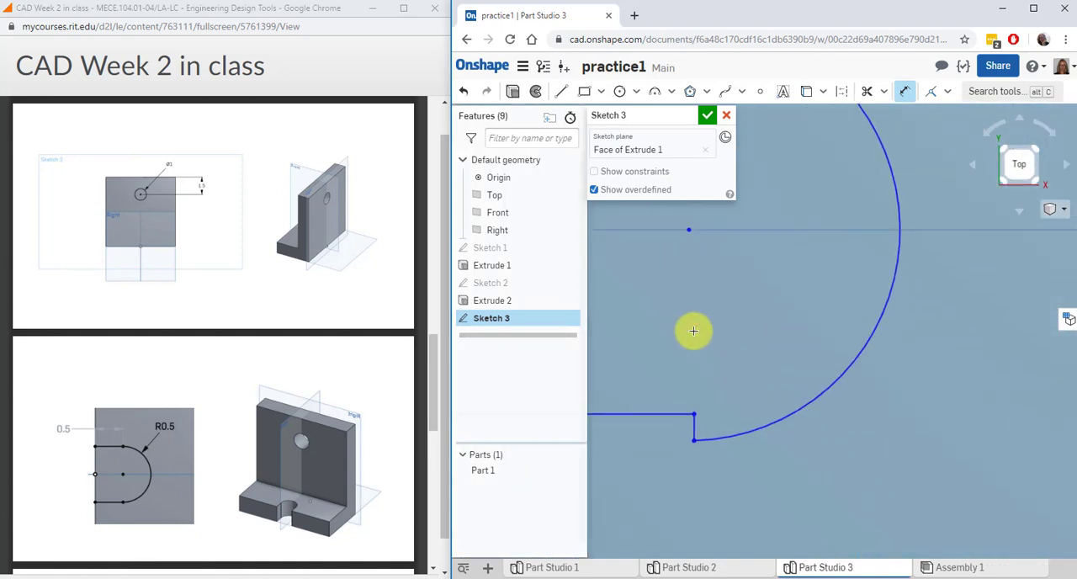
pyautogui.scroll(-1, 693, 331)
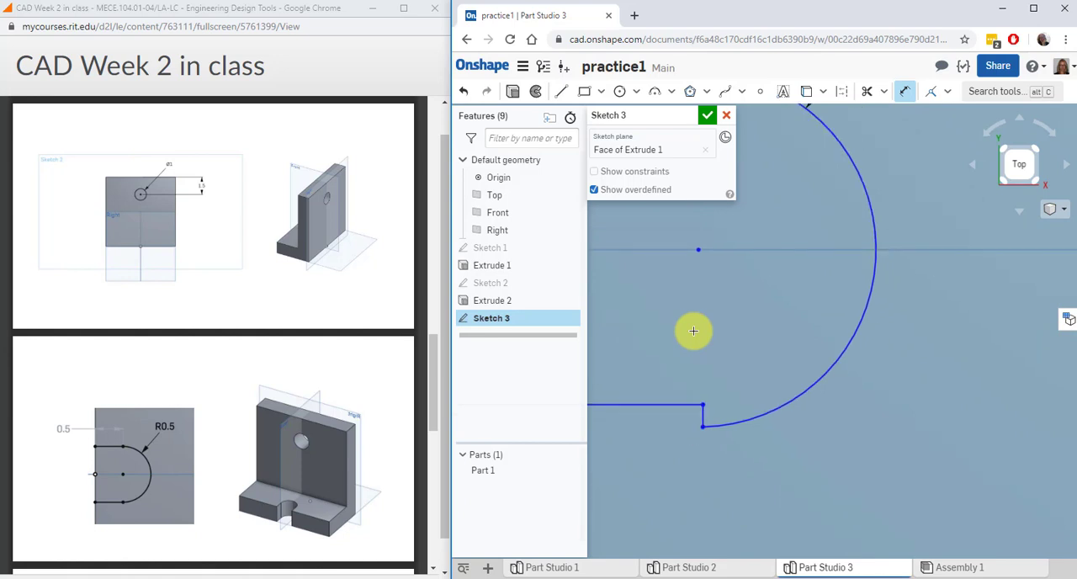
pyautogui.moveTo(693, 331); pyautogui.dragTo(842, 331, button='middle')
pyautogui.click(870, 95)
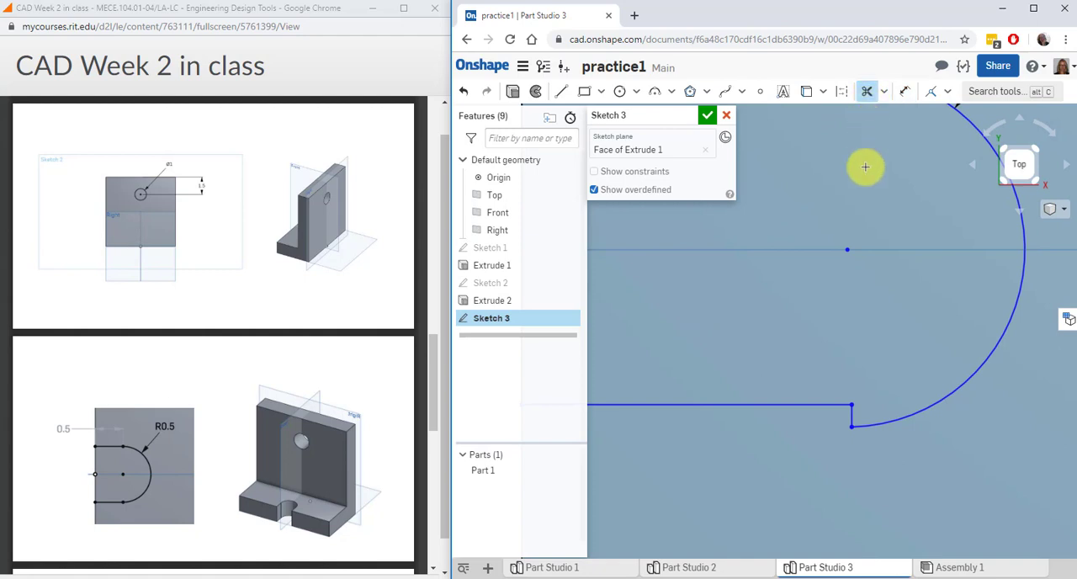
pyautogui.click(852, 416)
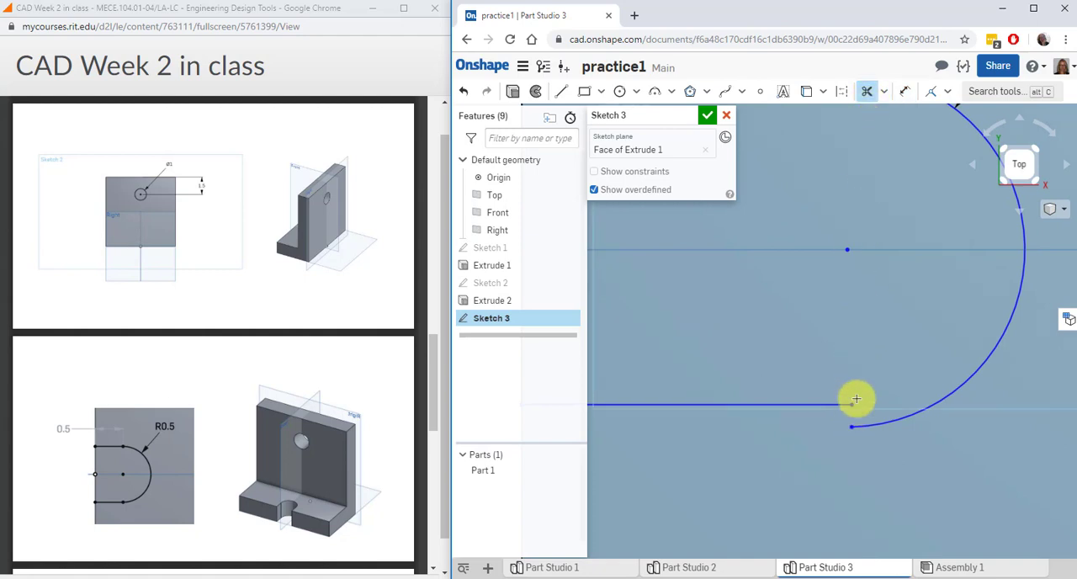
pyautogui.click(931, 90)
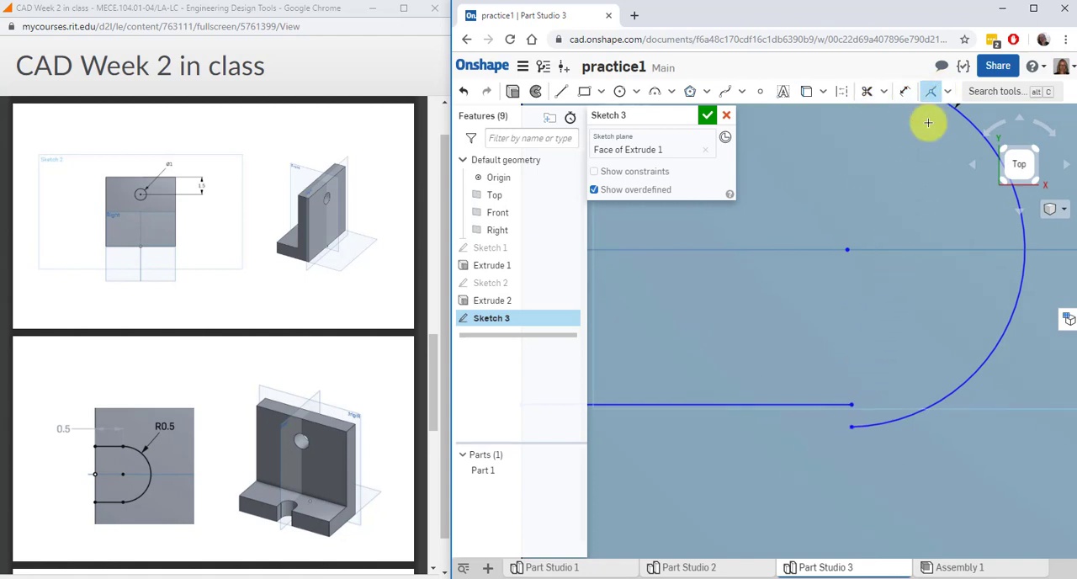
pyautogui.click(851, 427)
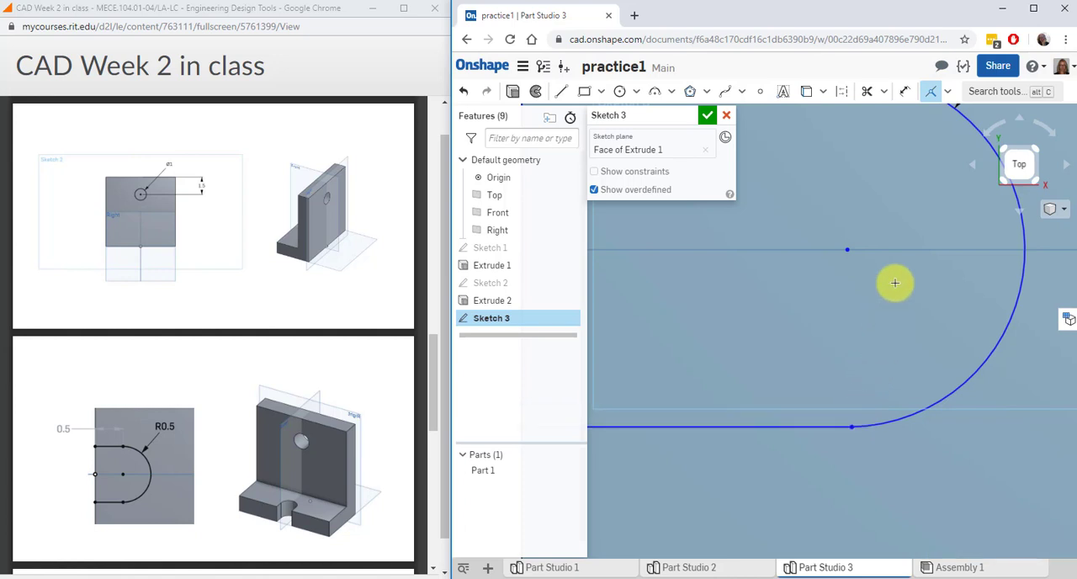
# Apply tangent constraints between the arc and both the lower and upper straight lines of the slot
pyautogui.click(947, 91)
pyautogui.click(967, 181)
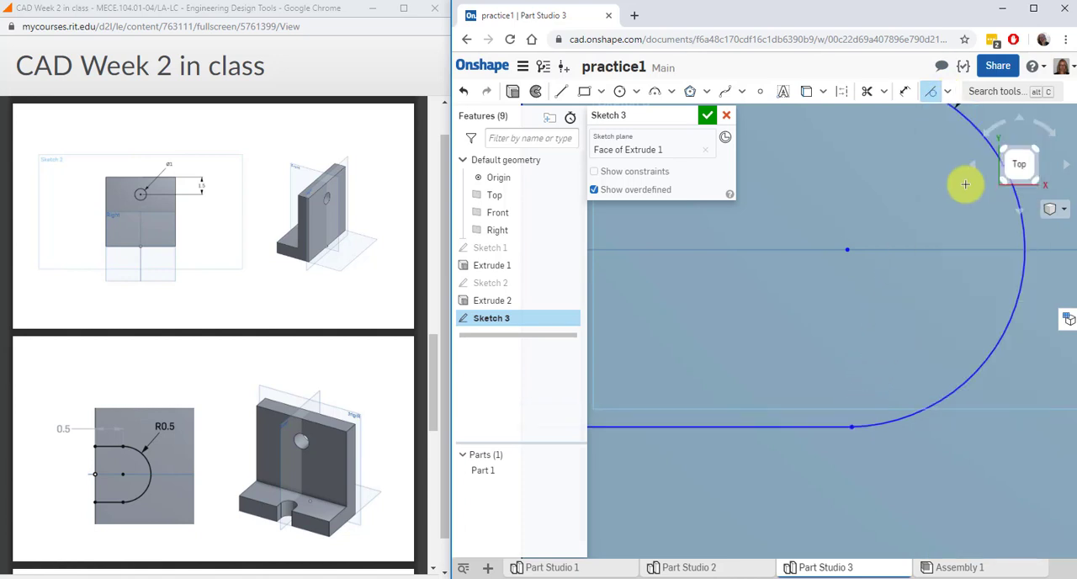
pyautogui.click(863, 424)
pyautogui.click(832, 451)
pyautogui.scroll(-4, 832, 450)
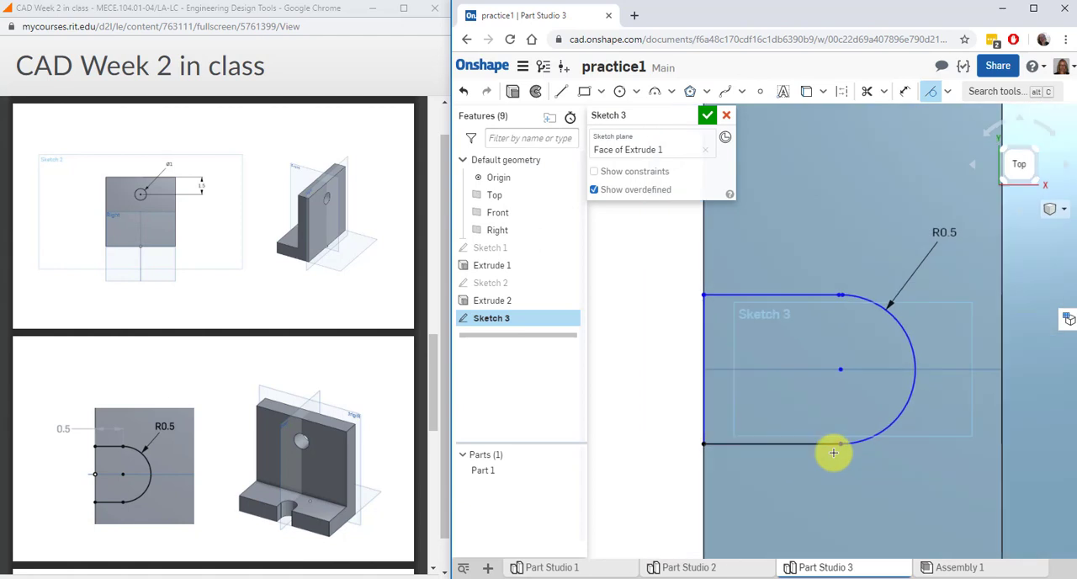
pyautogui.scroll(4, 836, 424)
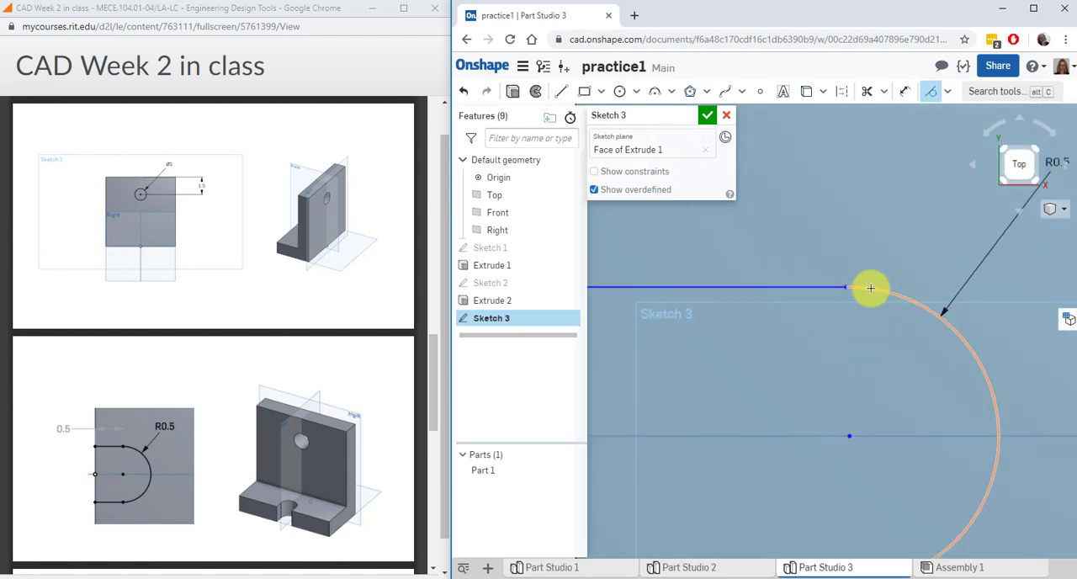
pyautogui.click(837, 288)
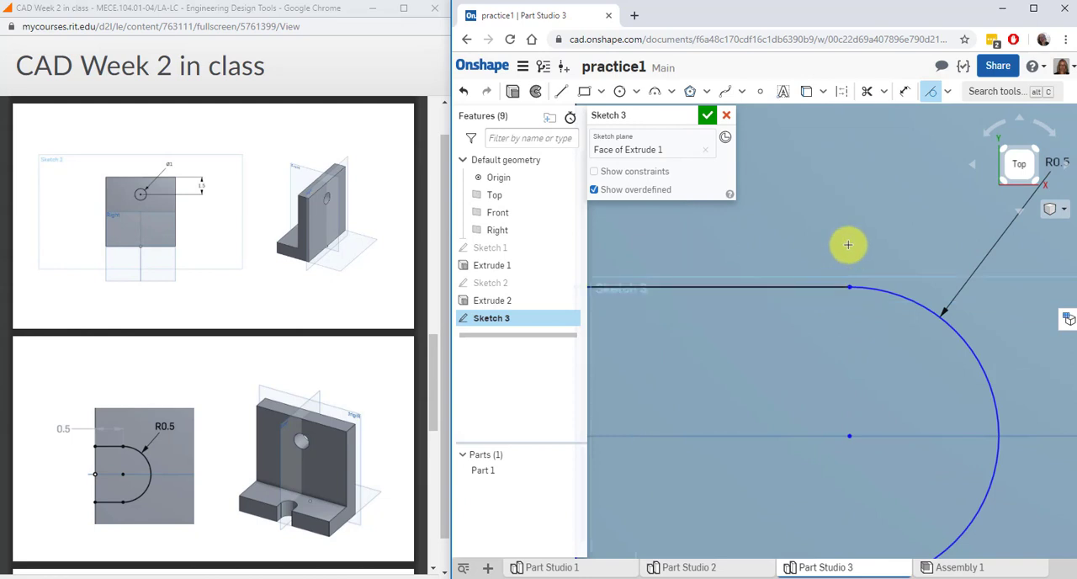
# Make the end of the slot's upper line coincident with the upper end of the arc
pyautogui.click(947, 91)
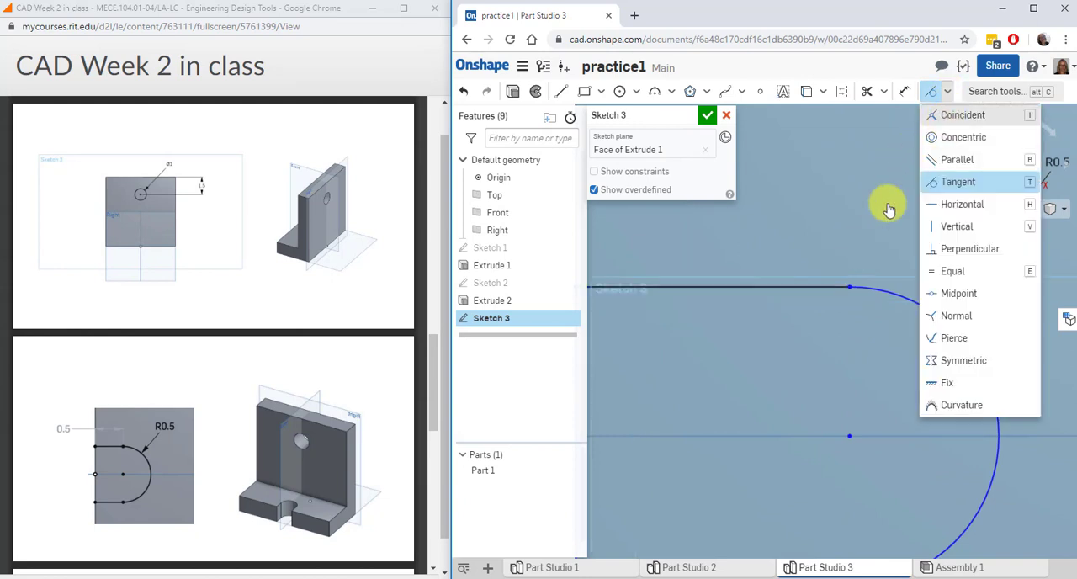
pyautogui.scroll(5, 830, 287)
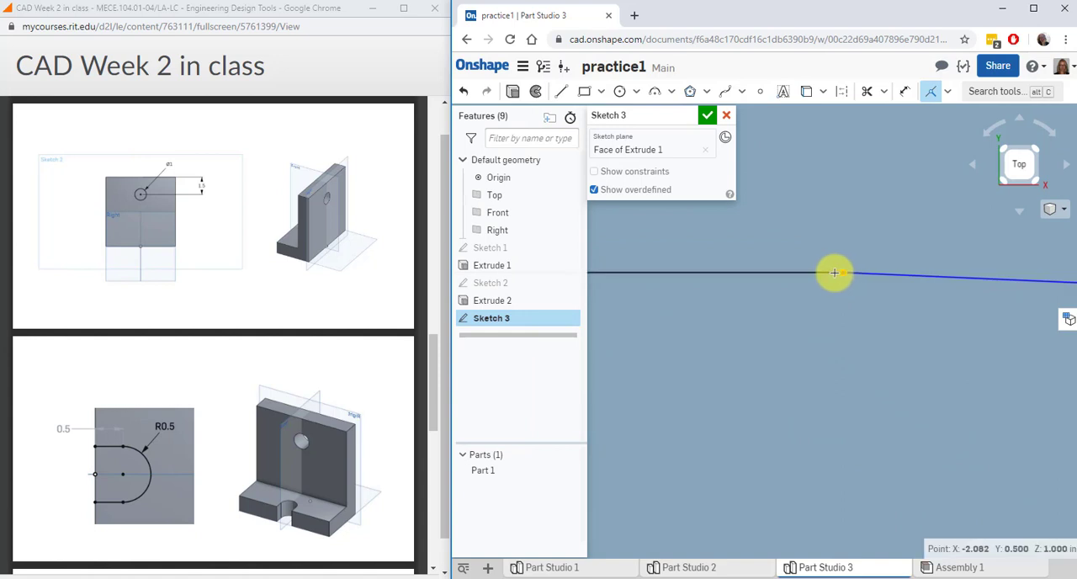
pyautogui.scroll(-1, 832, 275)
pyautogui.scroll(-5, 832, 275)
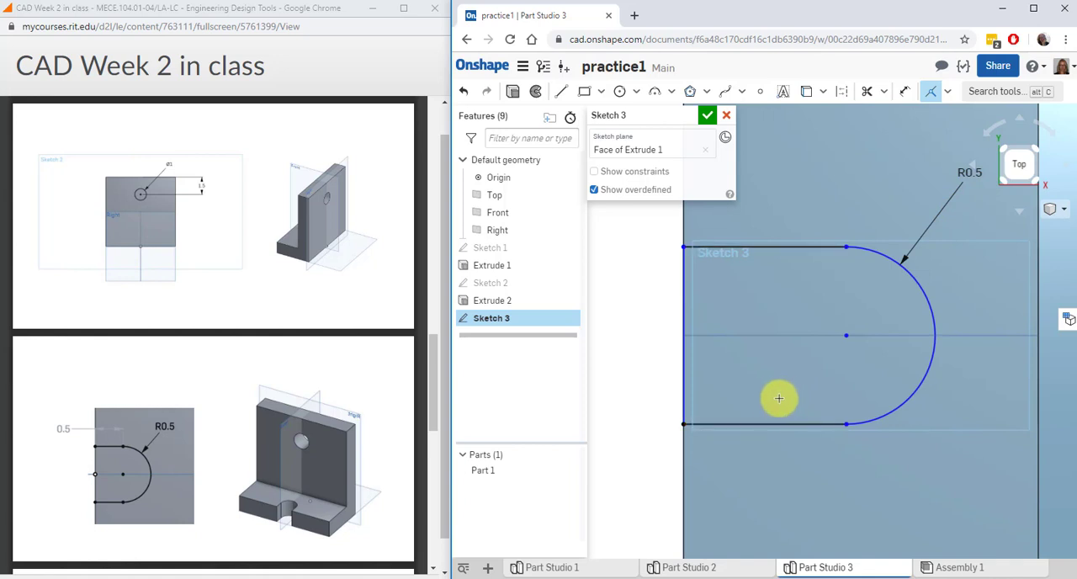
pyautogui.scroll(-2, 836, 317)
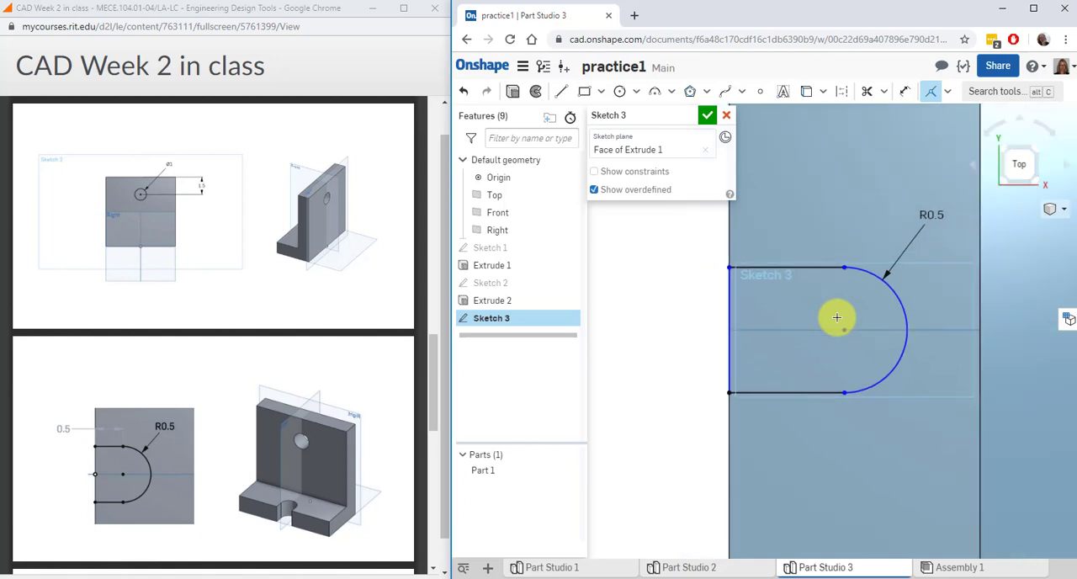
# Dimension the distance from the foot's outer edge to the arc's centre as 0.5 in
pyautogui.click(931, 94)
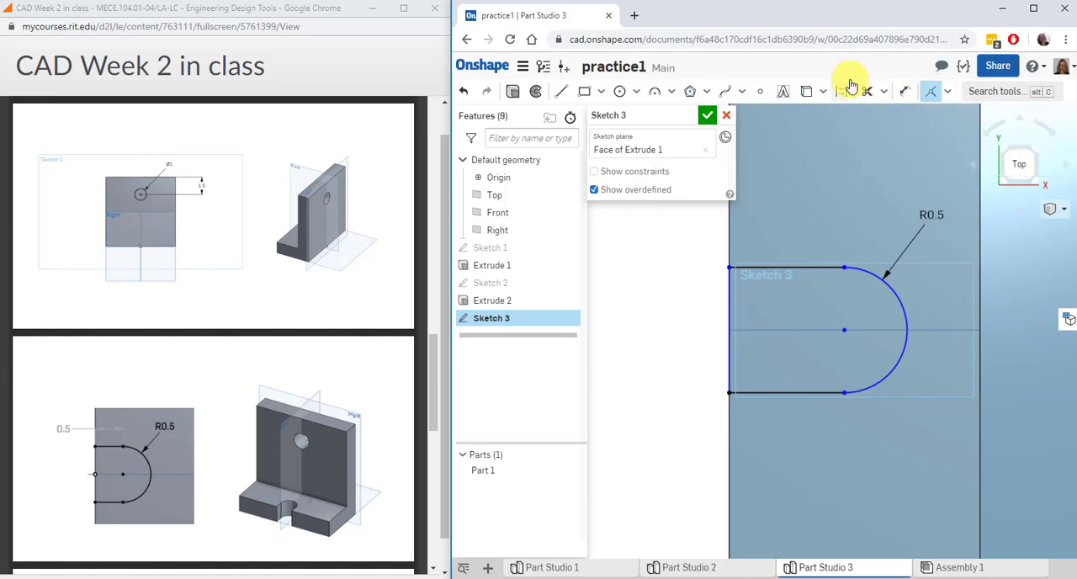
pyautogui.click(903, 94)
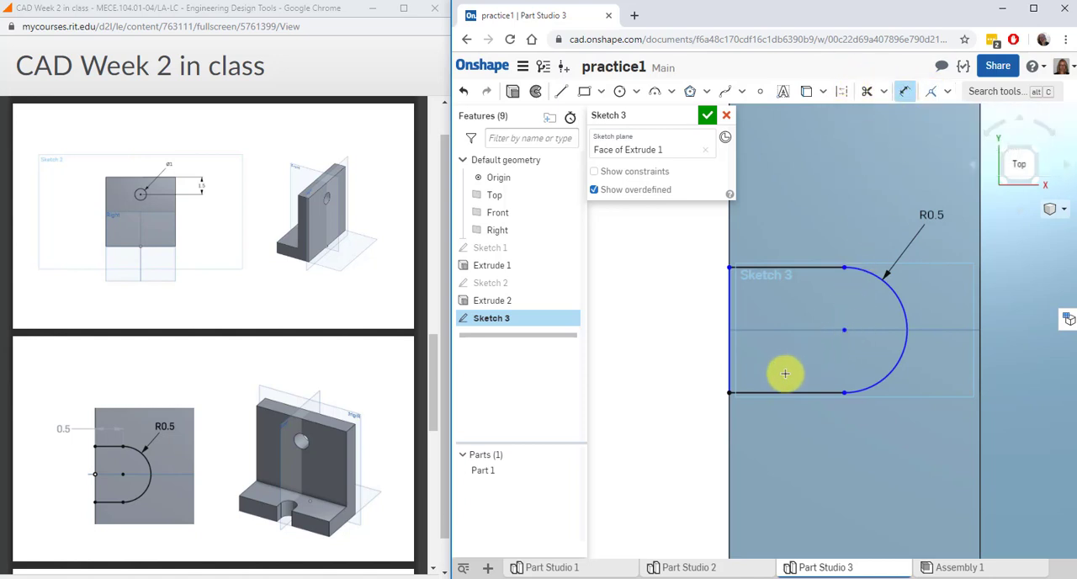
pyautogui.click(726, 413)
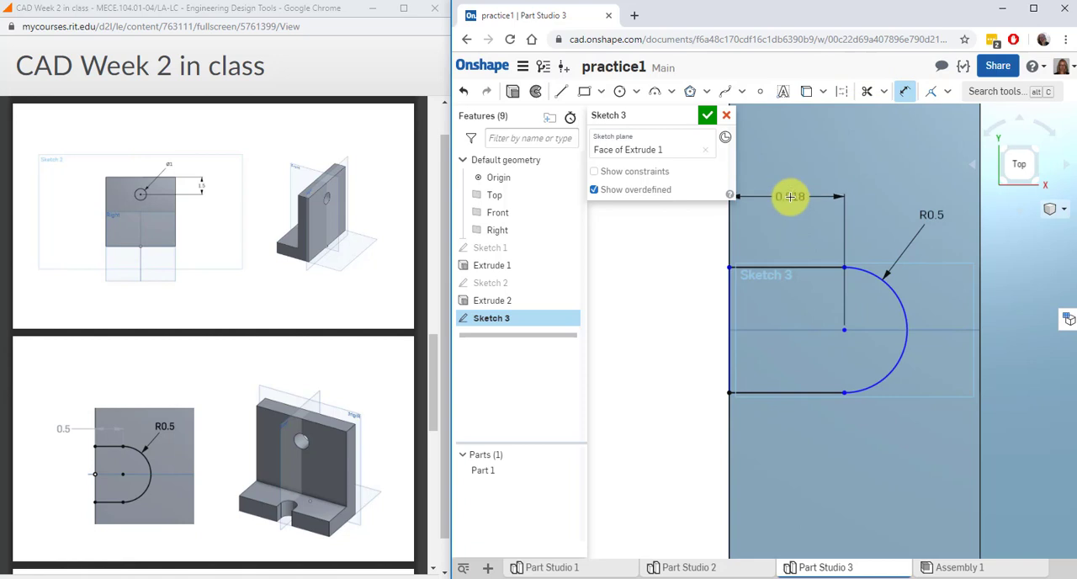
pyautogui.click(790, 196)
pyautogui.write('5')
pyautogui.press('Return')
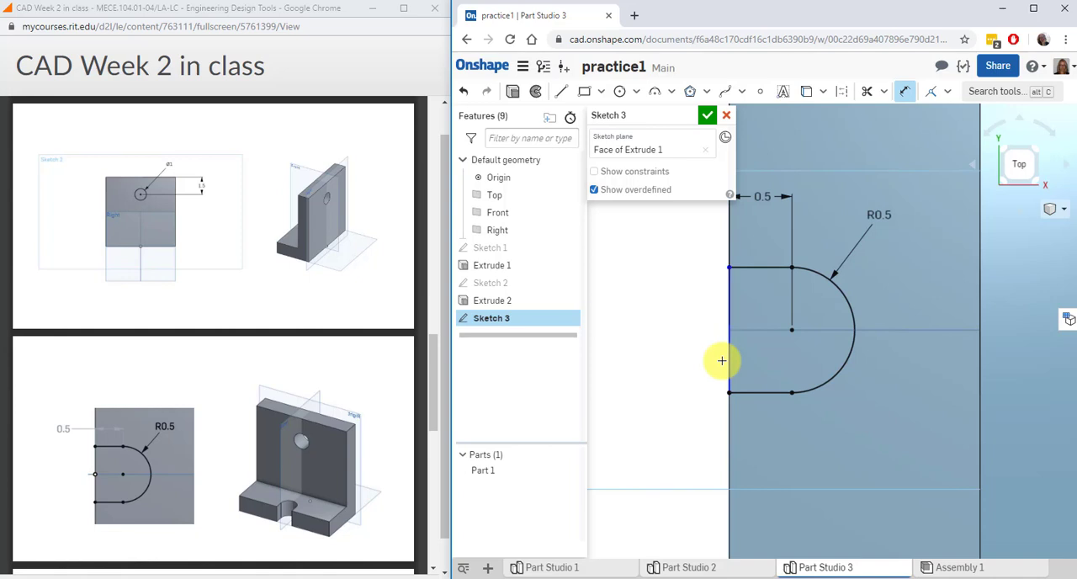
# Pull the outer corner of the slot's upper line away from the foot's edge to test which geometry is unconstrained
pyautogui.click(905, 91)
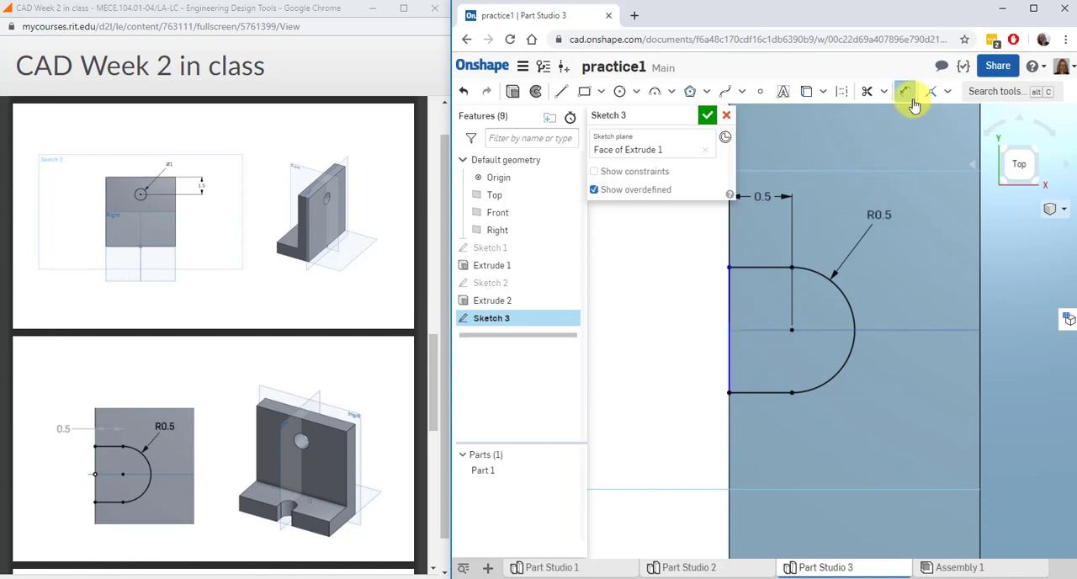
pyautogui.moveTo(731, 347); pyautogui.dragTo(673, 351)
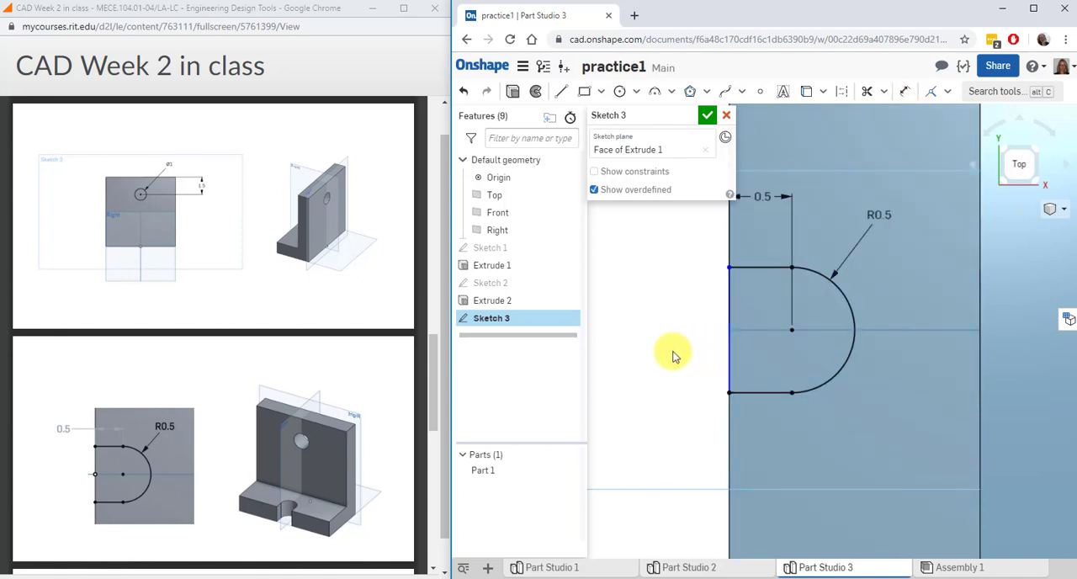
pyautogui.moveTo(729, 268)
pyautogui.mouseDown()
pyautogui.moveTo(680, 300)
pyautogui.moveTo(673, 327)
pyautogui.mouseUp()
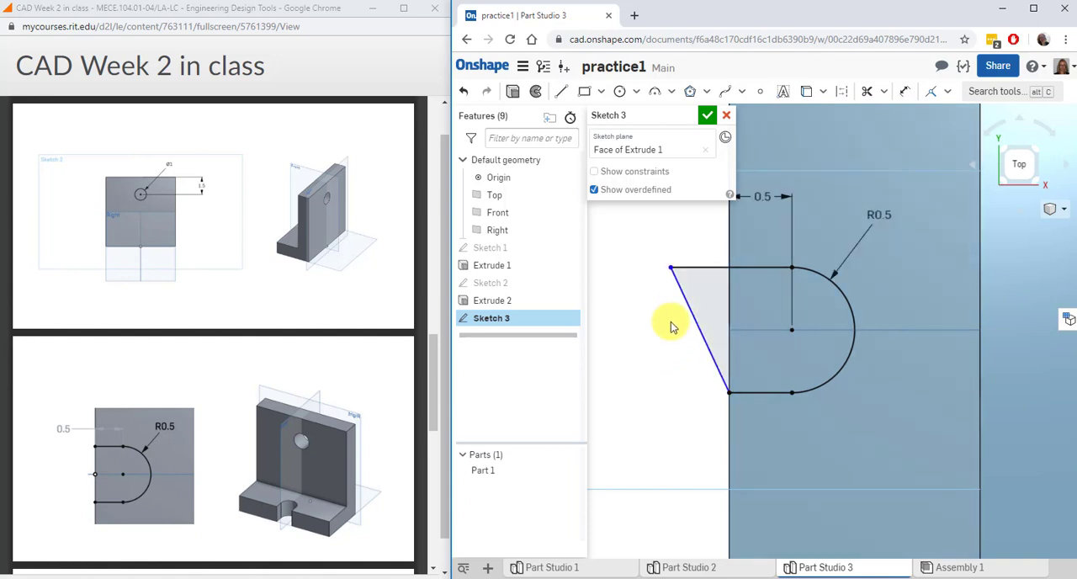
pyautogui.click(671, 269)
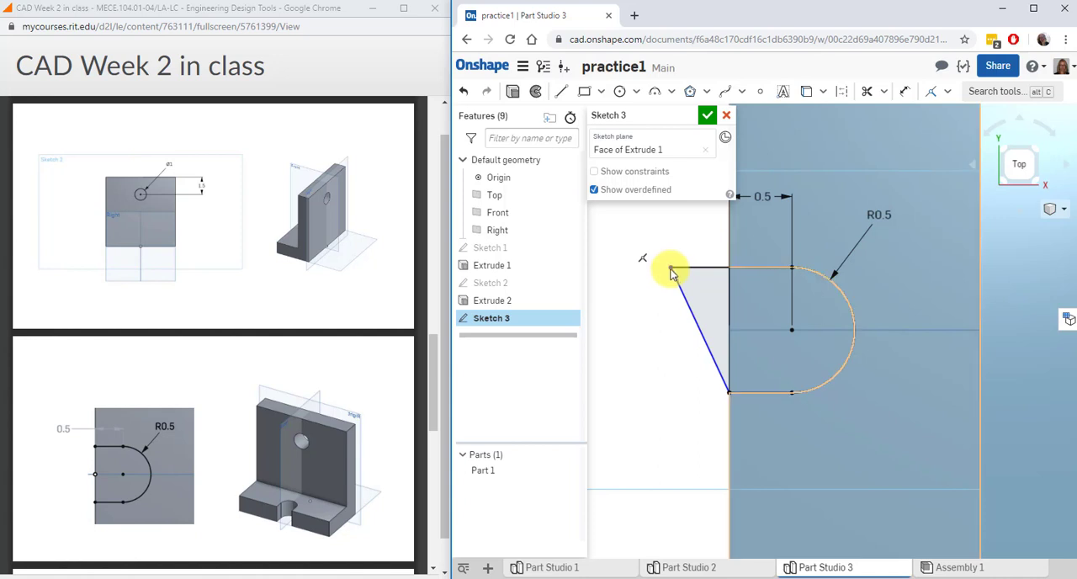
# Make the outer end of the slot's upper line coincident with the foot's outer edge and finish the sketch
pyautogui.click(930, 91)
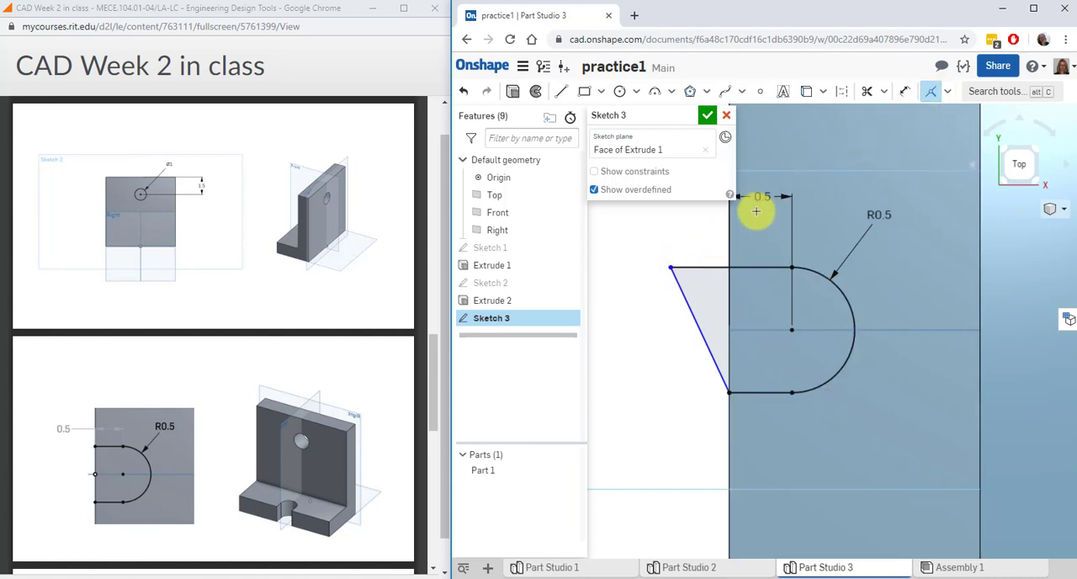
pyautogui.click(670, 267)
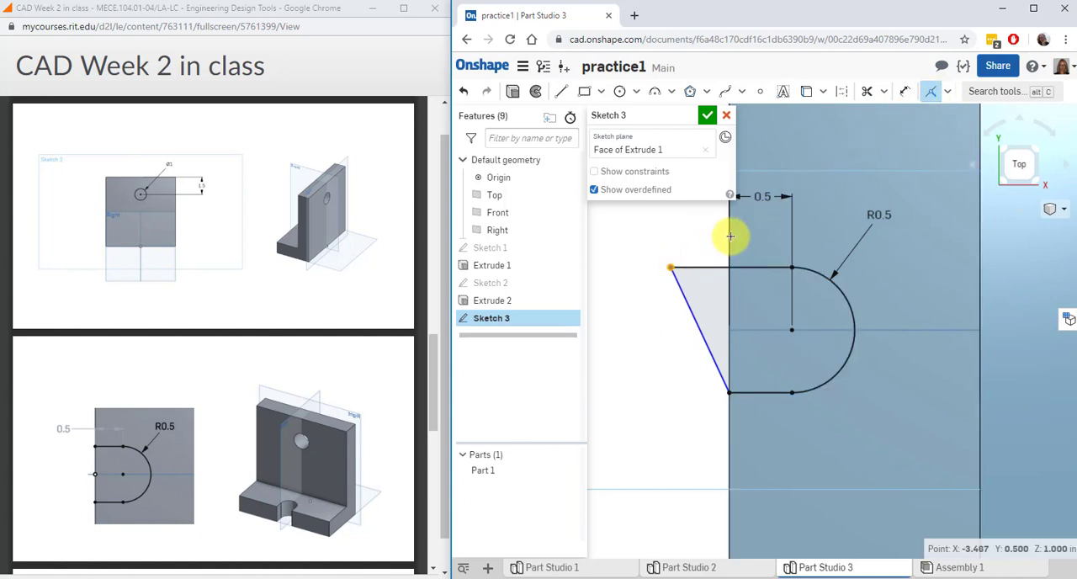
pyautogui.click(728, 244)
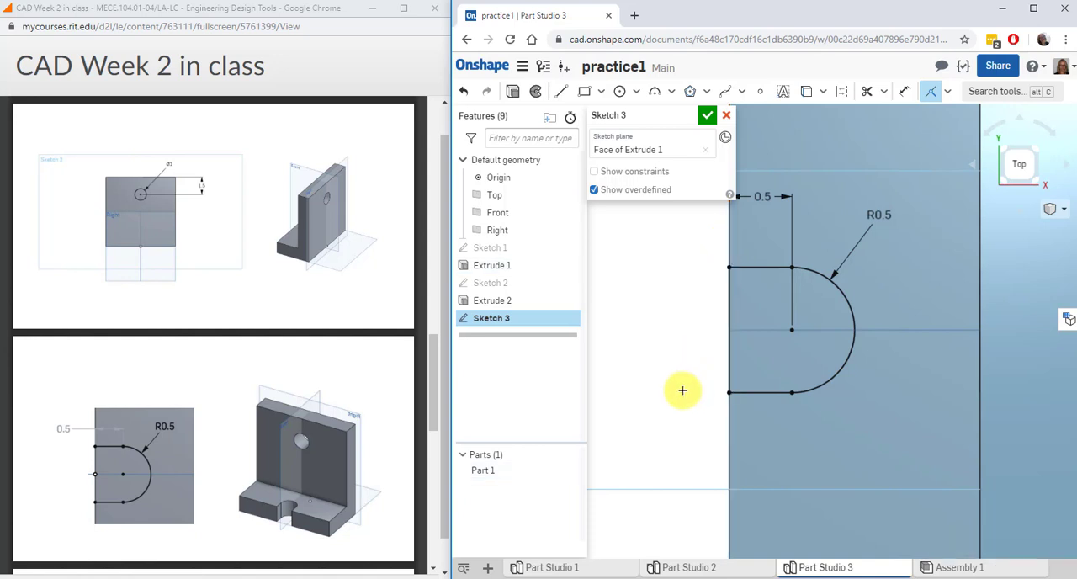
pyautogui.scroll(-2, 682, 391)
pyautogui.moveTo(683, 391); pyautogui.dragTo(745, 390, button='middle')
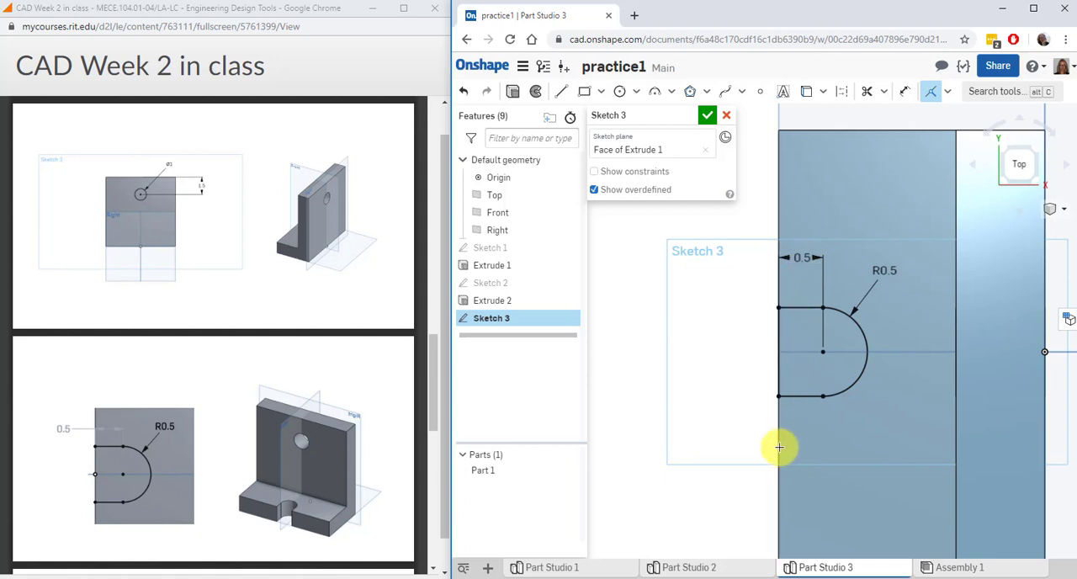
pyautogui.scroll(-2, 779, 448)
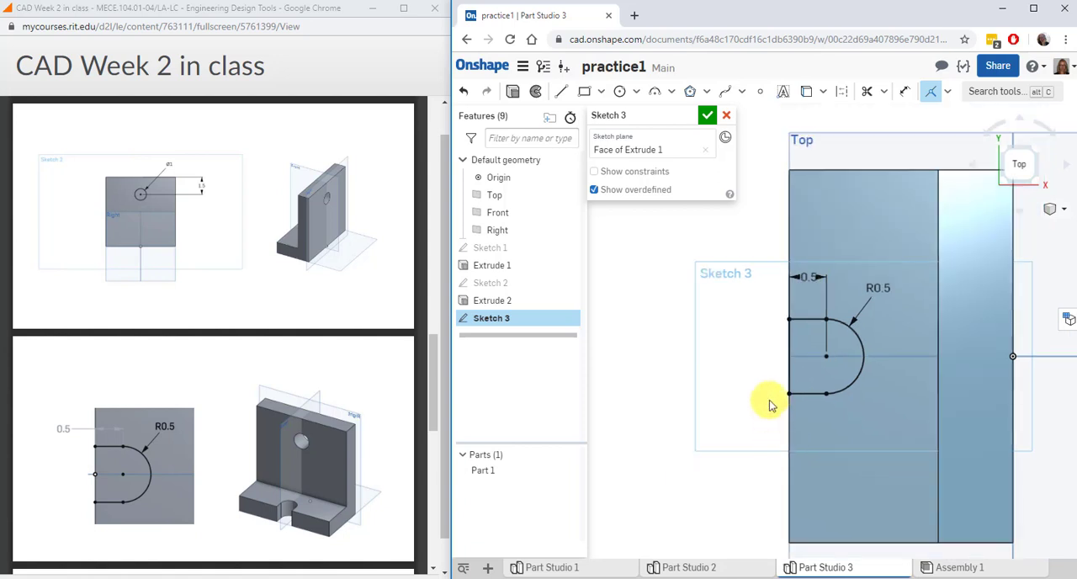
pyautogui.click(707, 115)
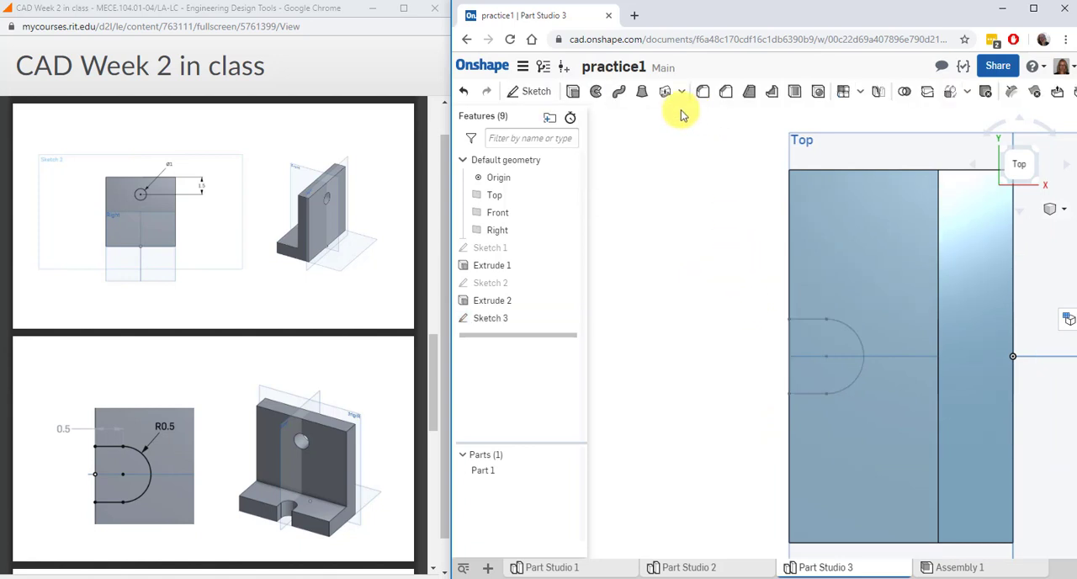
# Extrude the slot sketch downward through all as a Remove to cut the rounded slot in the foot
pyautogui.click(574, 93)
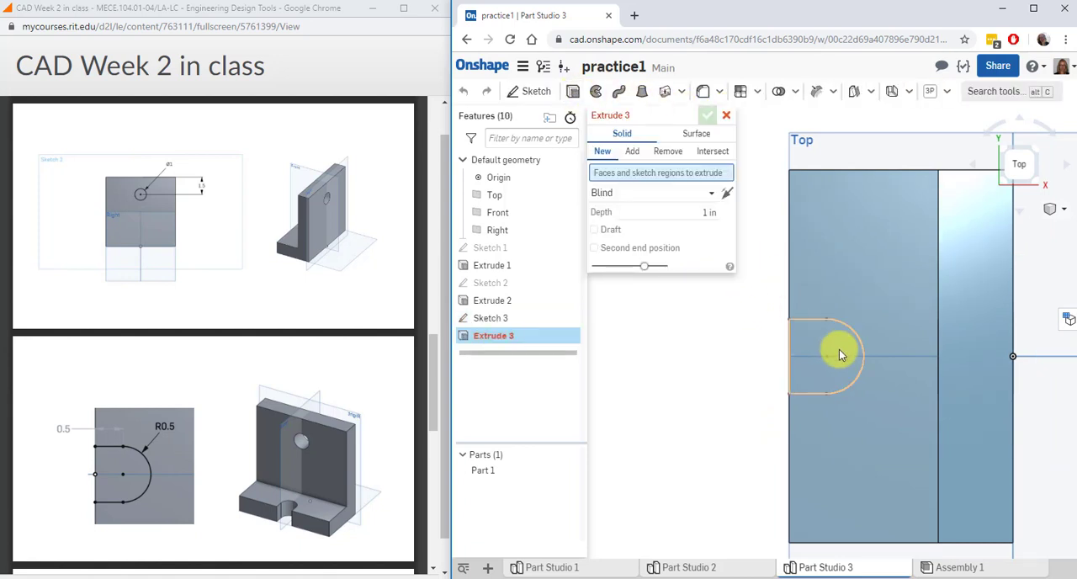
pyautogui.click(503, 320)
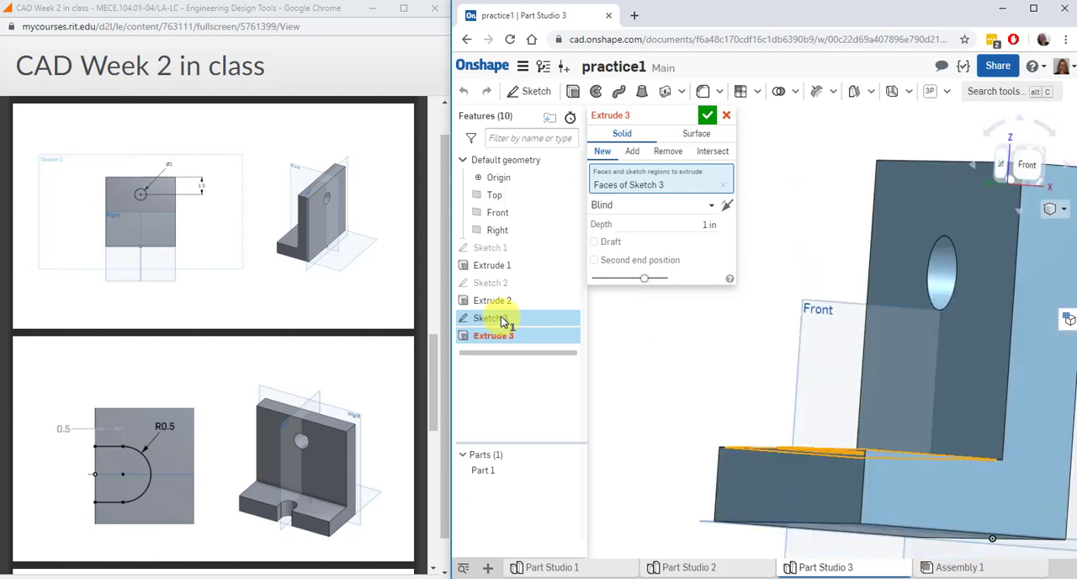
pyautogui.click(728, 205)
pyautogui.click(673, 153)
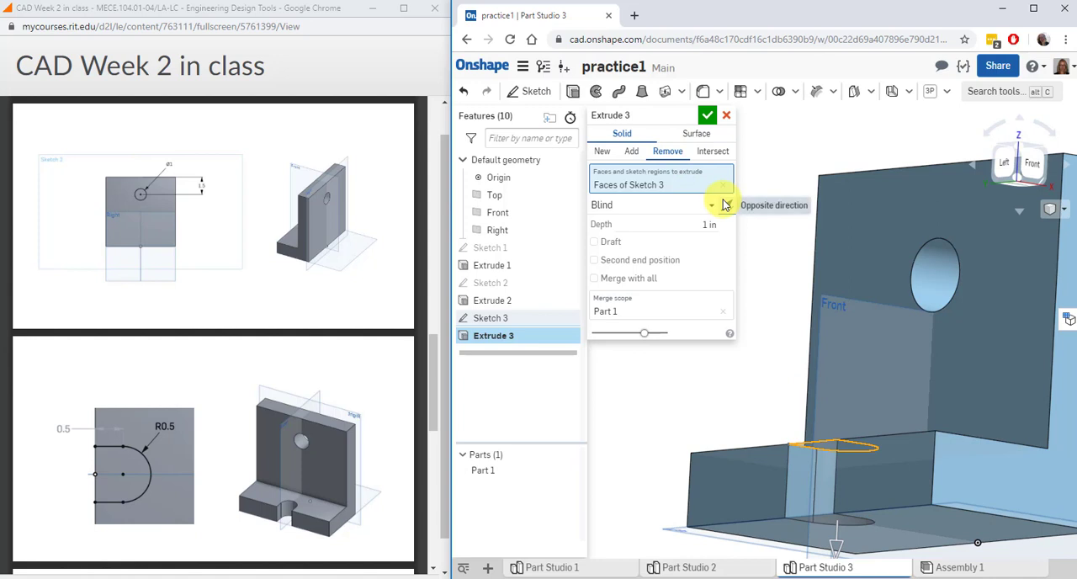
pyautogui.click(682, 205)
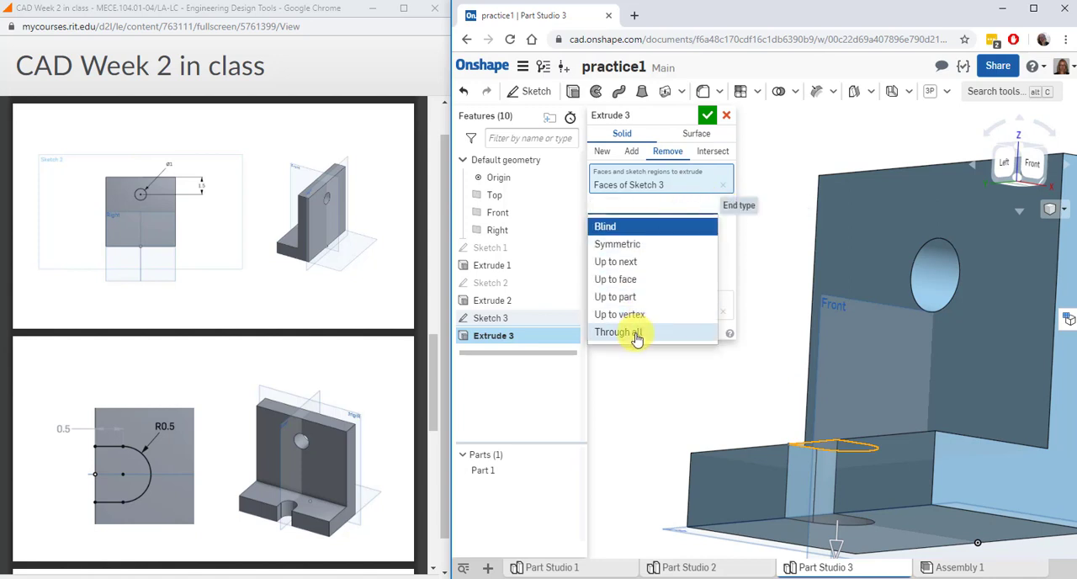
pyautogui.click(637, 337)
pyautogui.moveTo(638, 338); pyautogui.dragTo(645, 320, button='right')
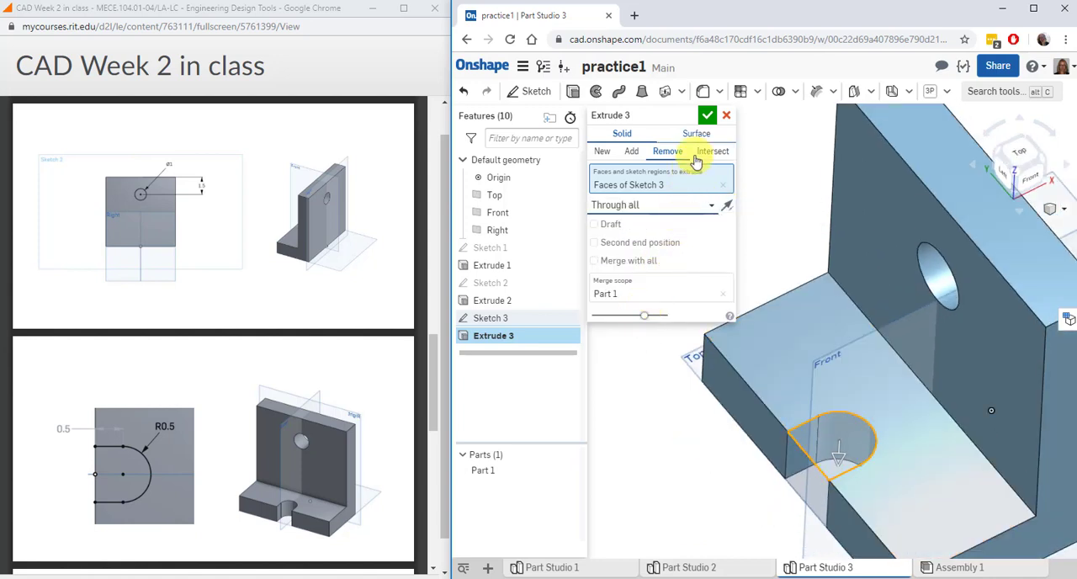
pyautogui.click(706, 115)
pyautogui.moveTo(764, 202); pyautogui.dragTo(769, 206, button='right')
pyautogui.scroll(-2, 769, 206)
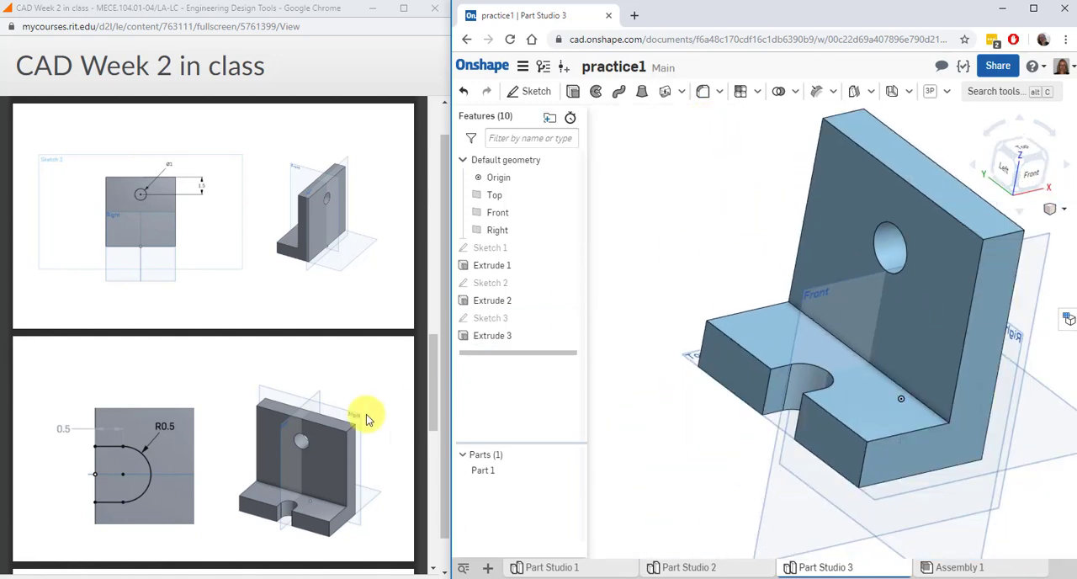
# Fillet the two upper corner edges of the upright plate with a 1 in radius, following the next slide
pyautogui.scroll(-6, 367, 418)
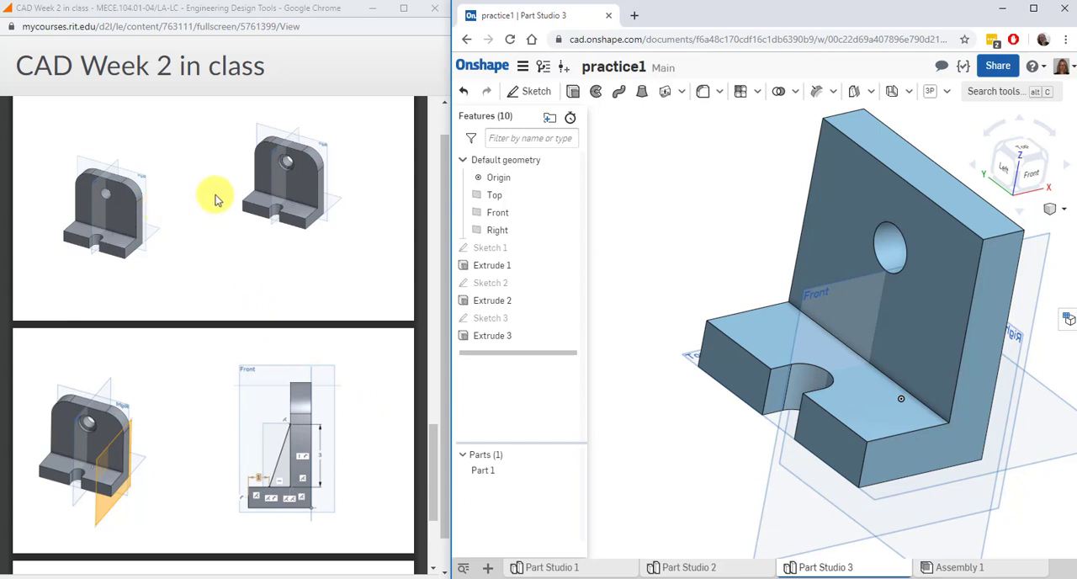
pyautogui.click(702, 91)
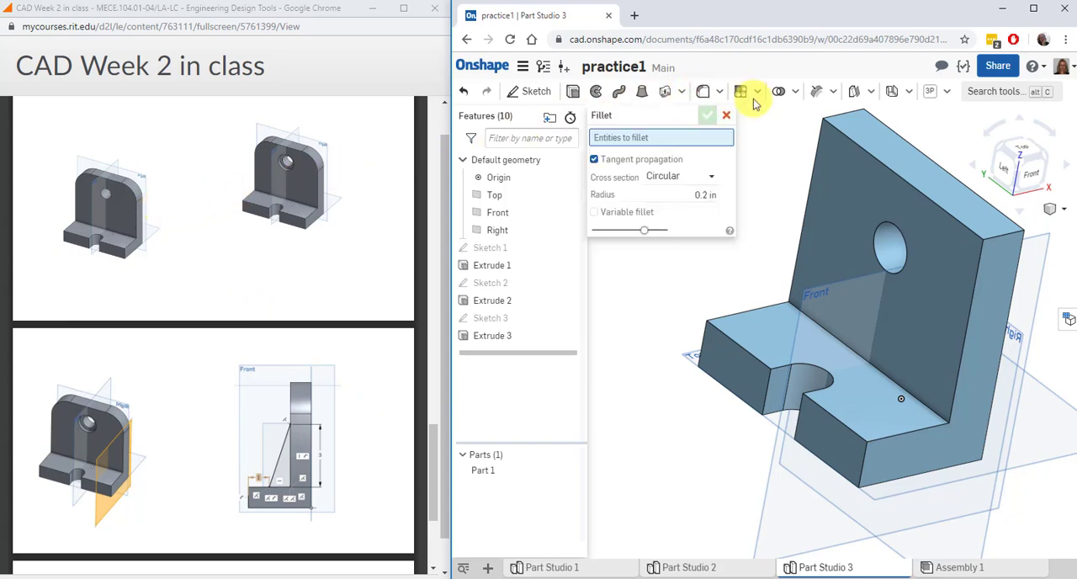
pyautogui.click(852, 115)
pyautogui.click(1007, 241)
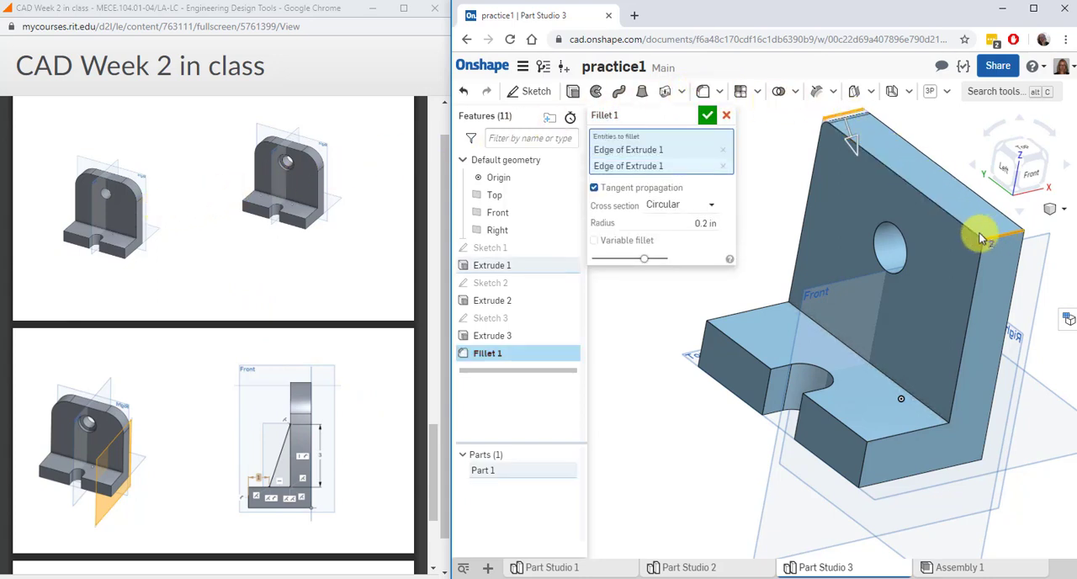
pyautogui.click(701, 222)
pyautogui.write('1')
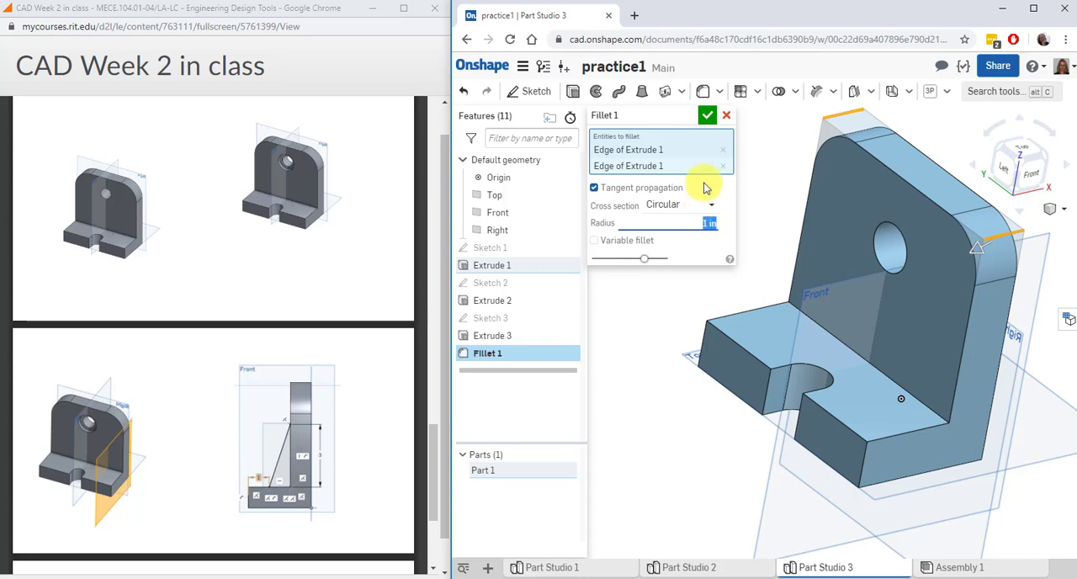
pyautogui.click(706, 115)
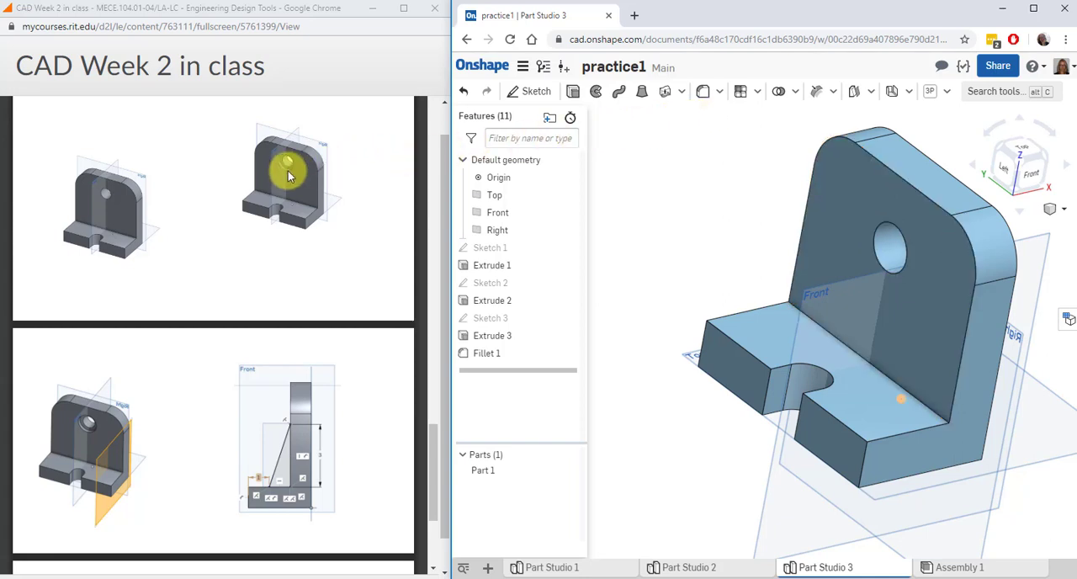
# Sketch a 1.5 in diameter circle concentric with the through hole on the upright's foot-side face and finish the sketch
pyautogui.click(542, 94)
pyautogui.click(881, 250)
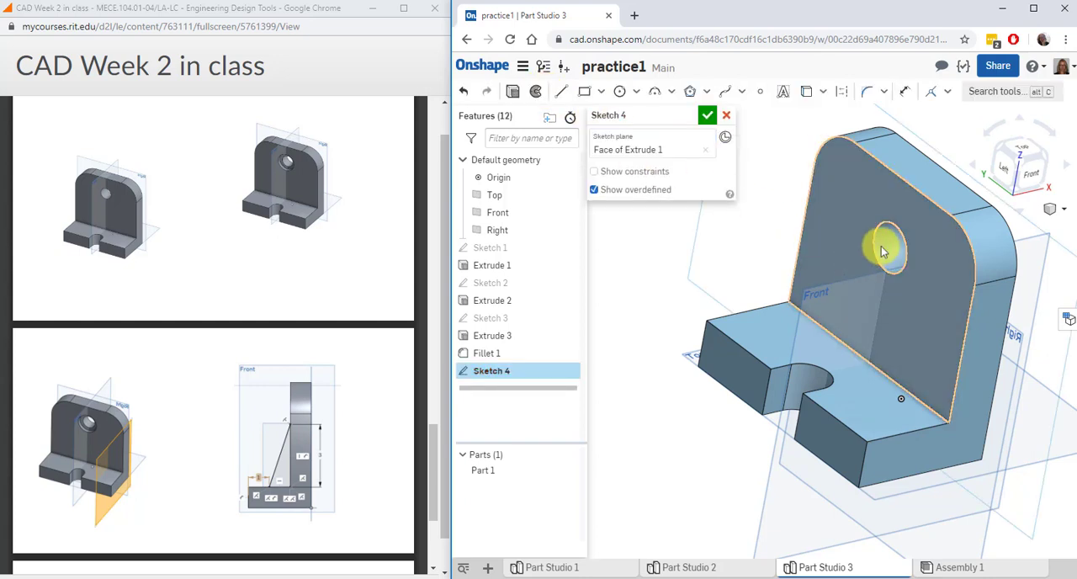
pyautogui.click(997, 171)
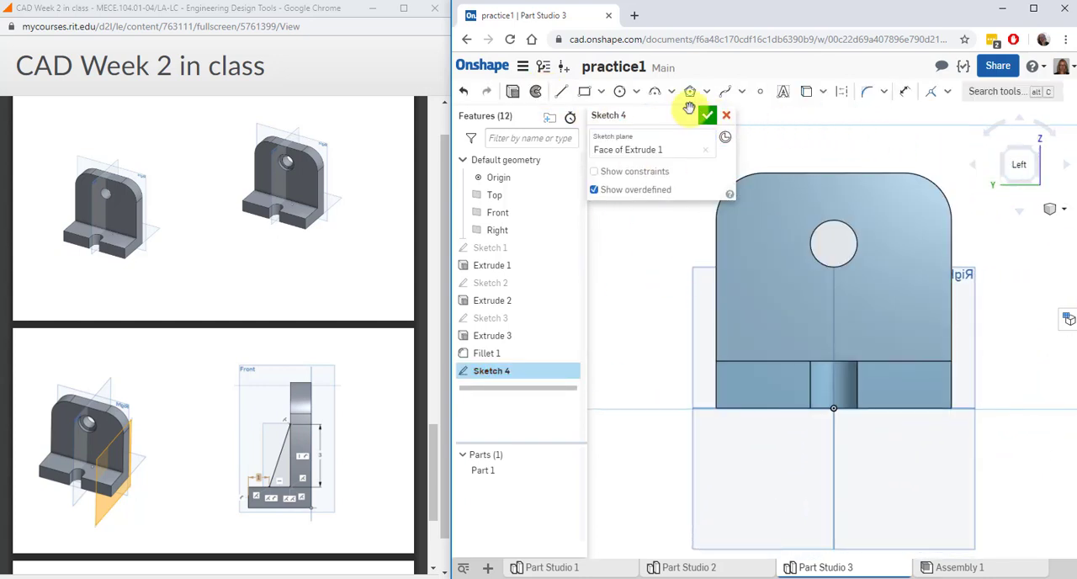
pyautogui.click(619, 91)
pyautogui.click(833, 244)
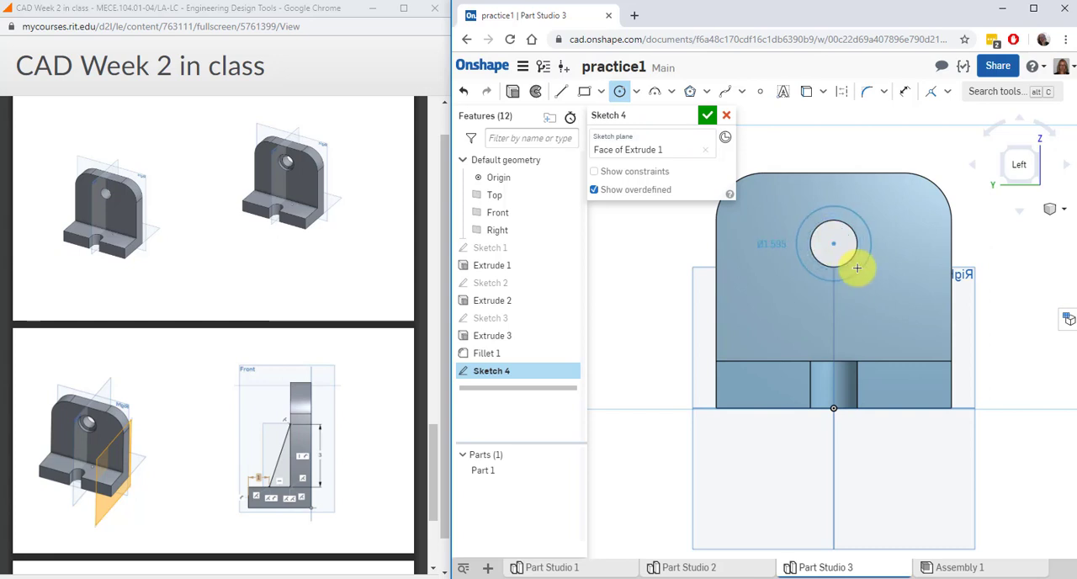
pyautogui.click(857, 268)
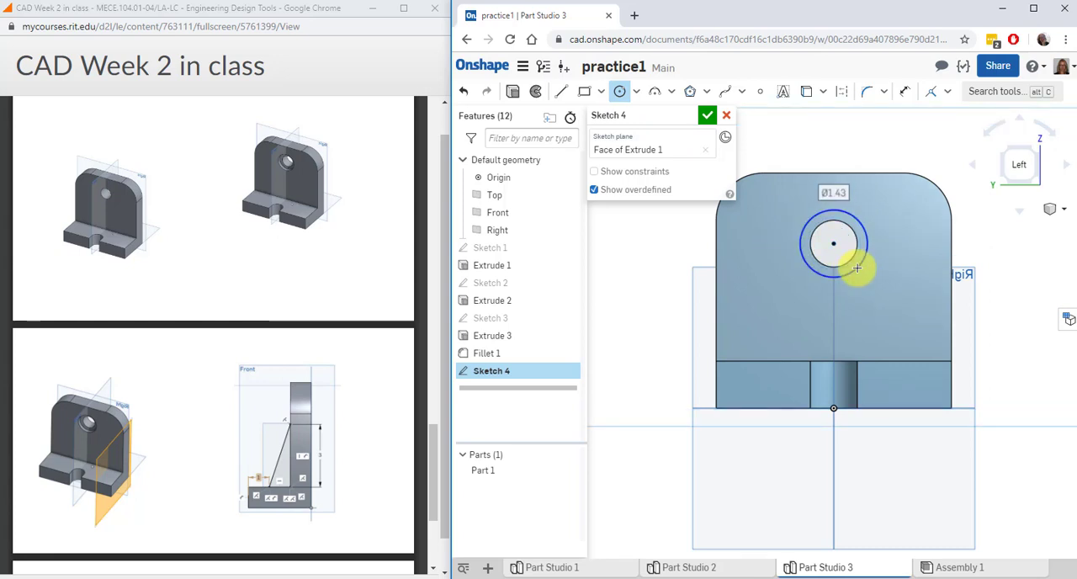
pyautogui.write('1')
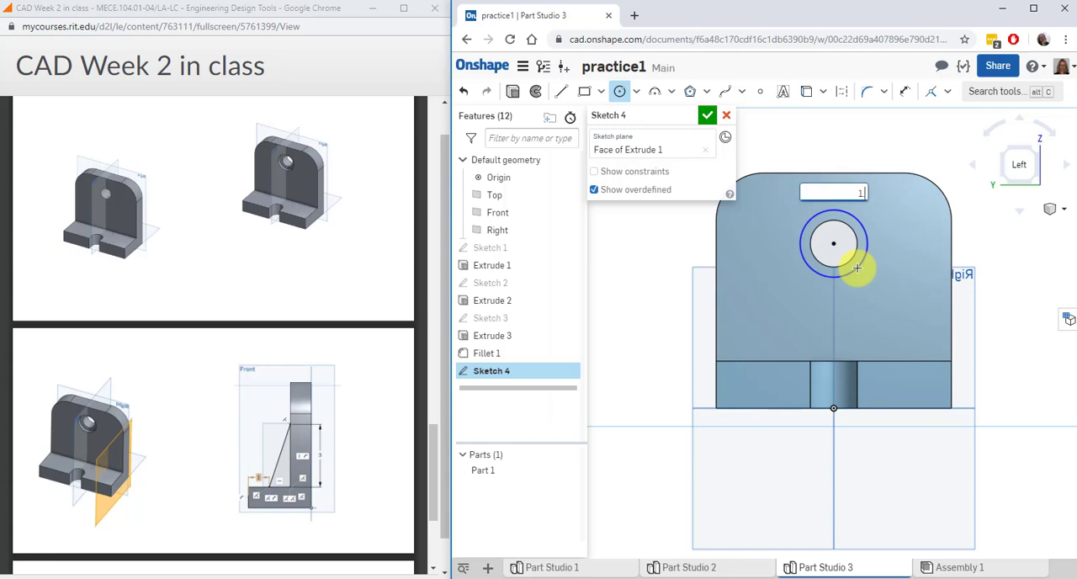
pyautogui.write('.5')
pyautogui.press('Return')
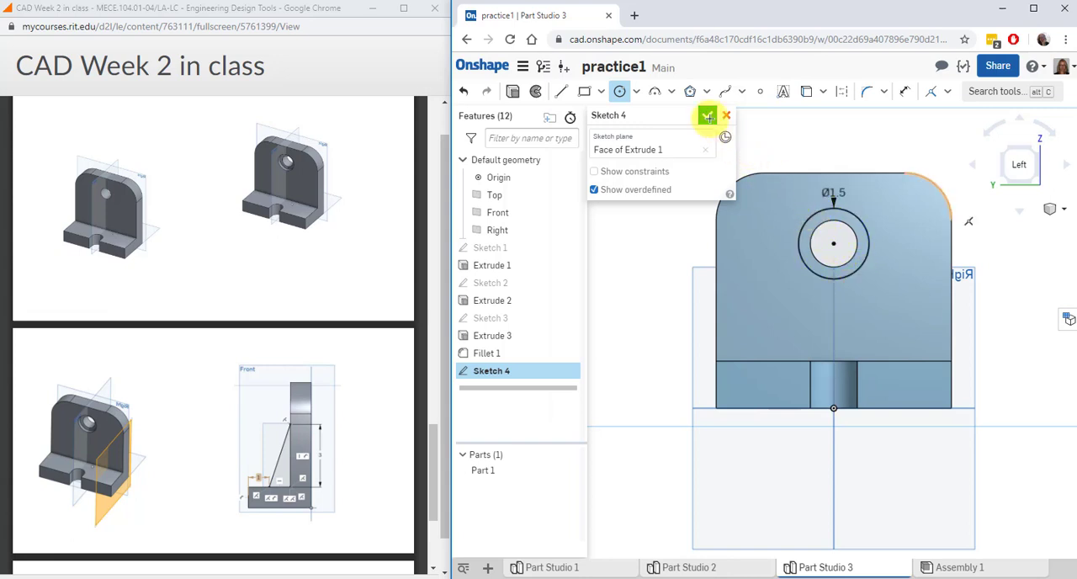
pyautogui.click(708, 118)
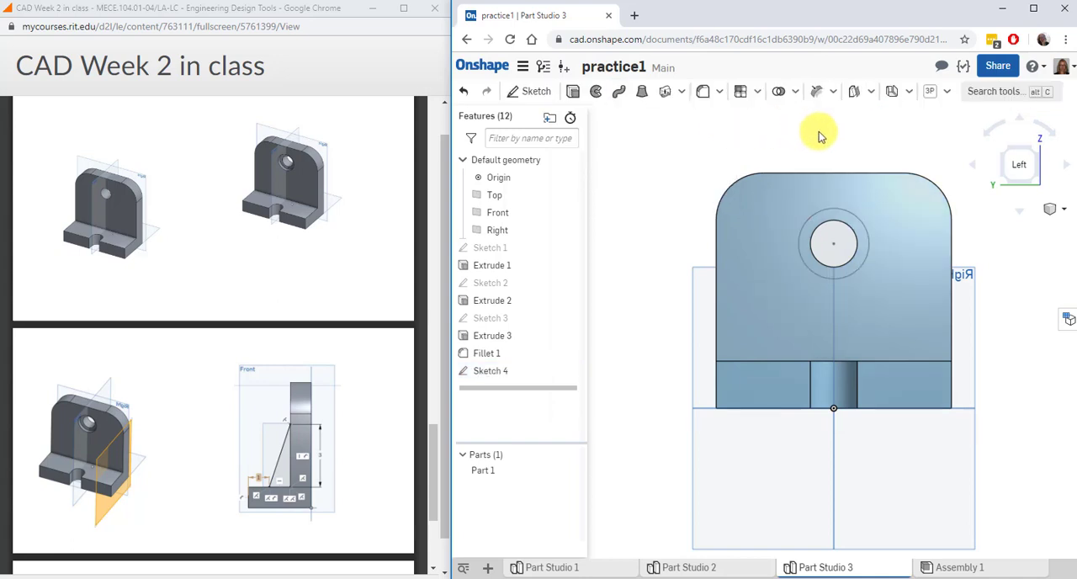
# Extrude the ring around the hole 0.25 in into the upright as a Remove to form the counterbore
pyautogui.click(573, 91)
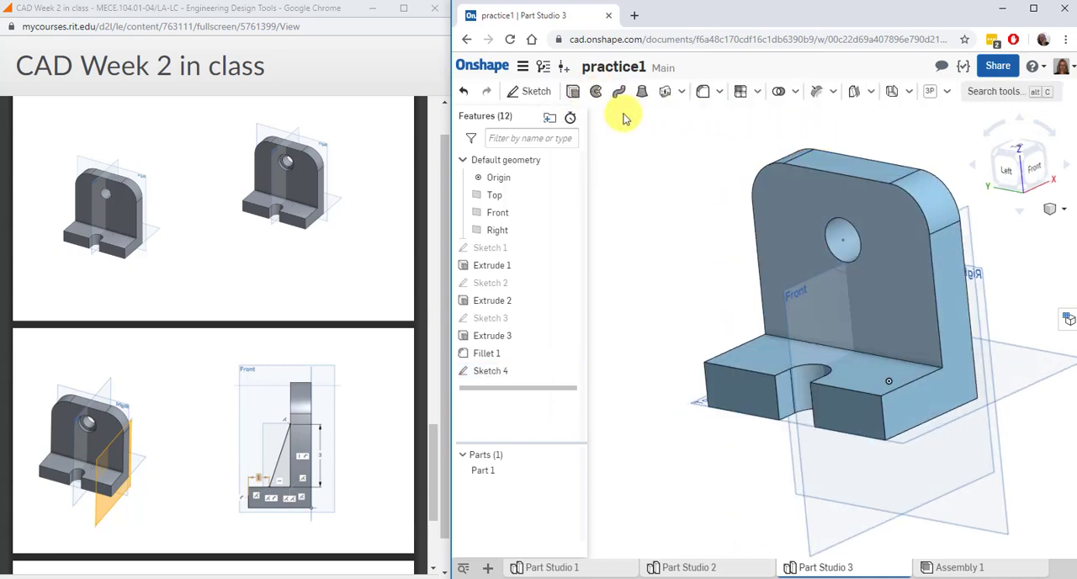
pyautogui.click(830, 215)
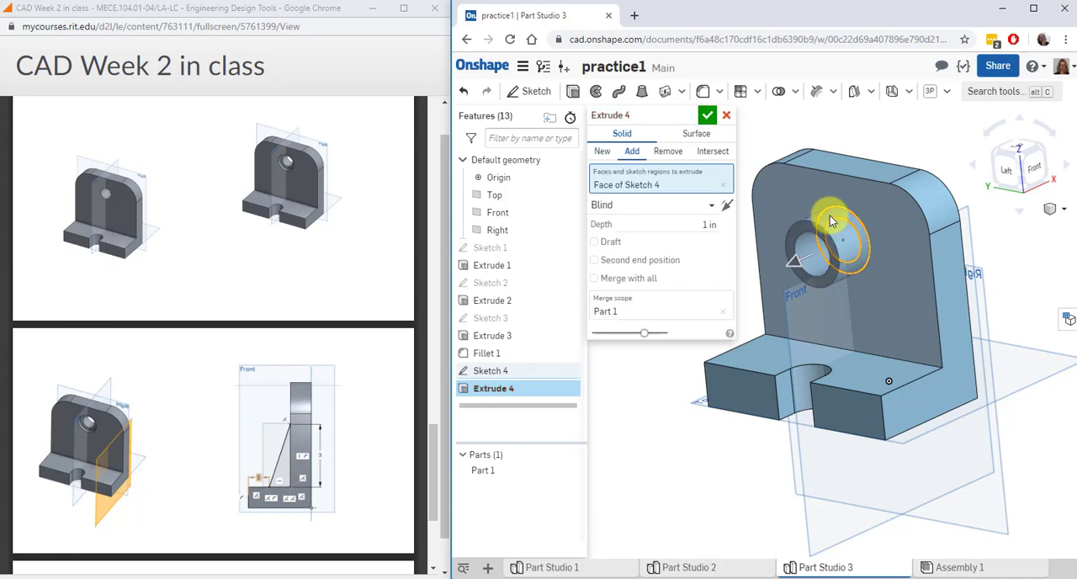
pyautogui.click(796, 262)
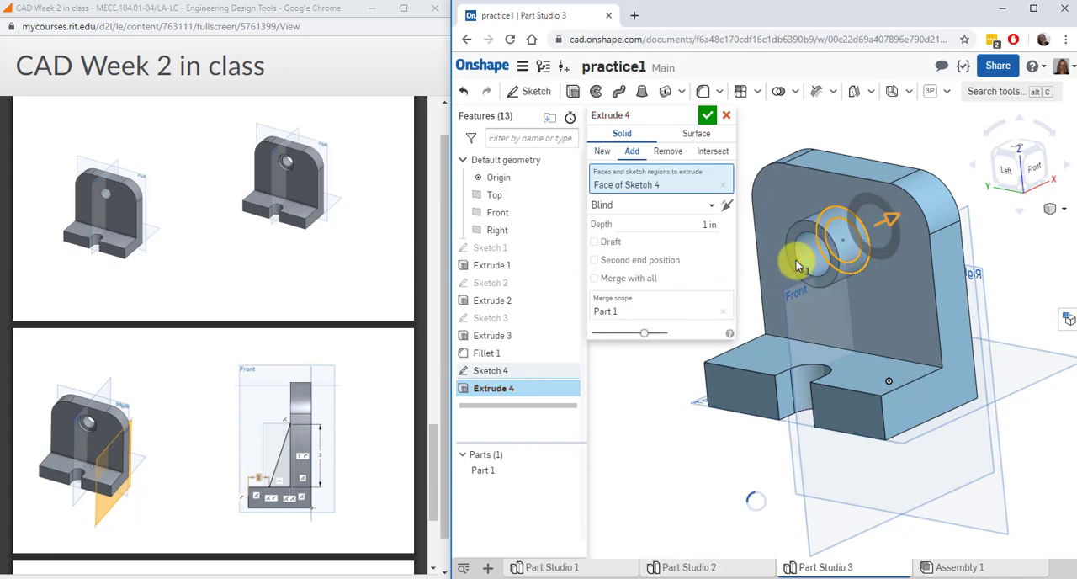
pyautogui.click(707, 229)
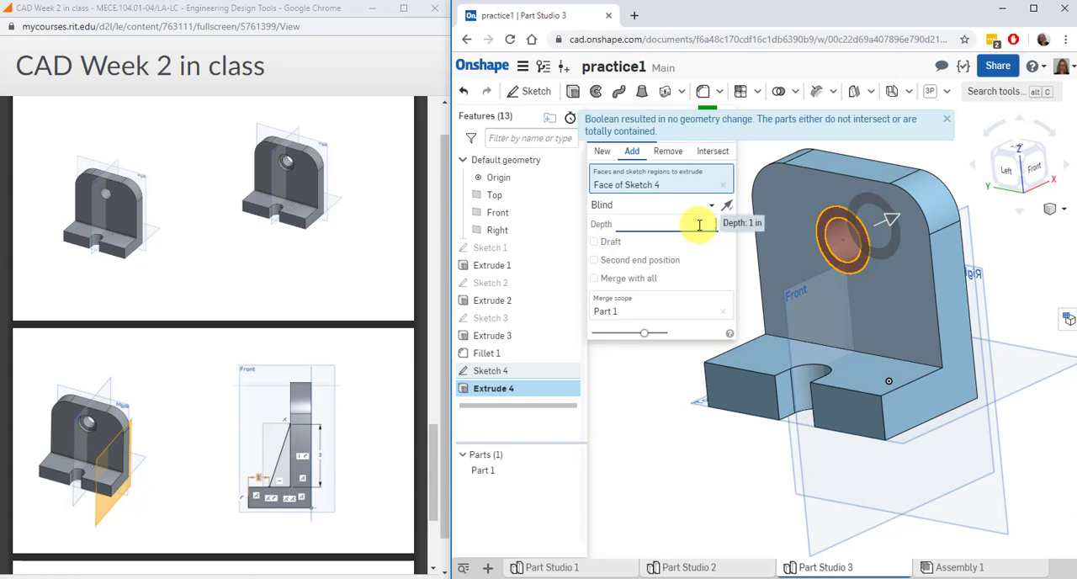
pyautogui.write('.25')
pyautogui.press('Return')
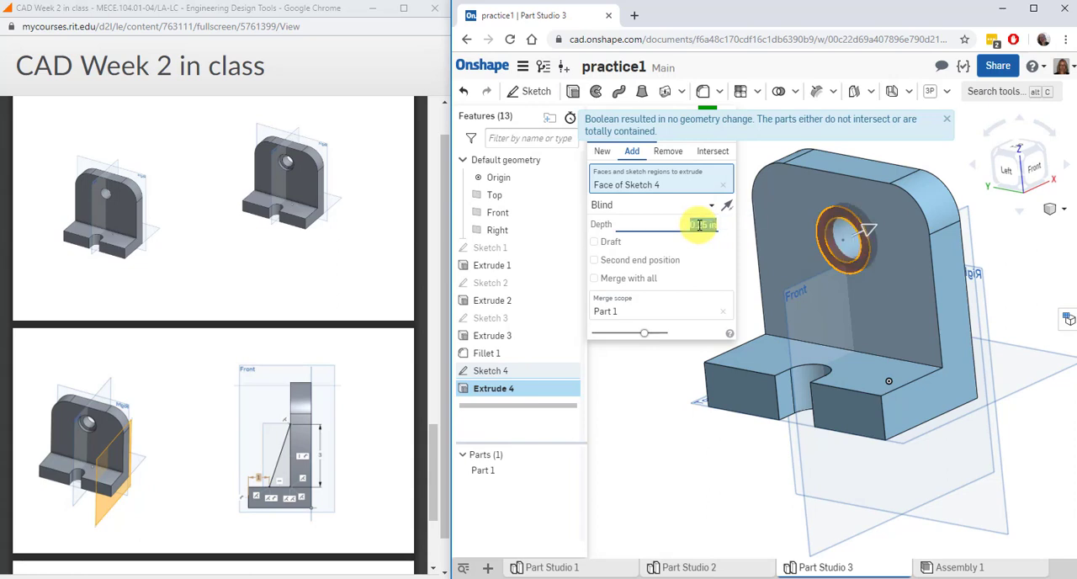
pyautogui.click(671, 154)
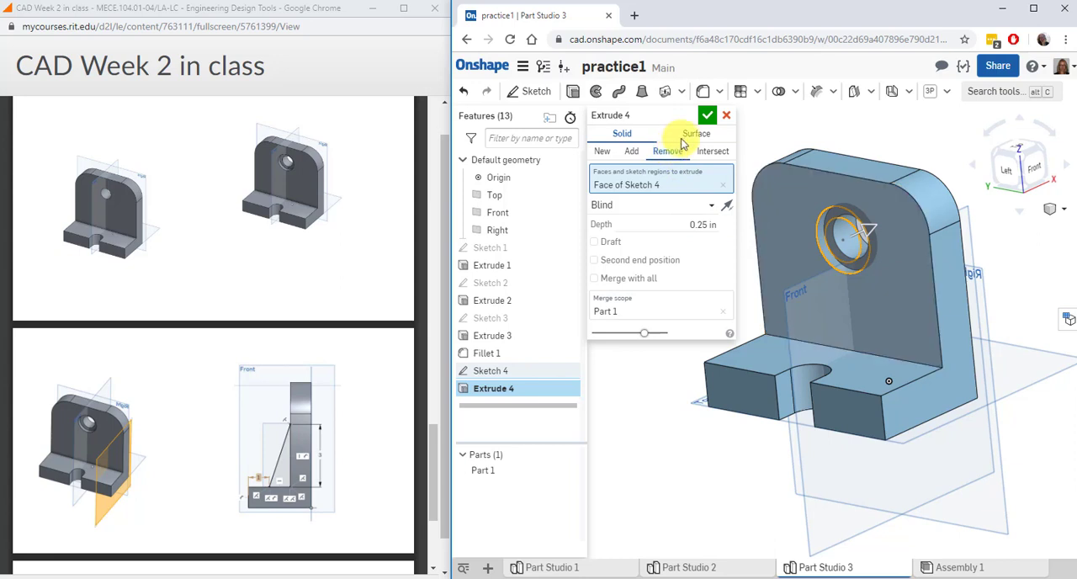
pyautogui.click(705, 116)
pyautogui.moveTo(678, 192); pyautogui.dragTo(676, 198, button='right')
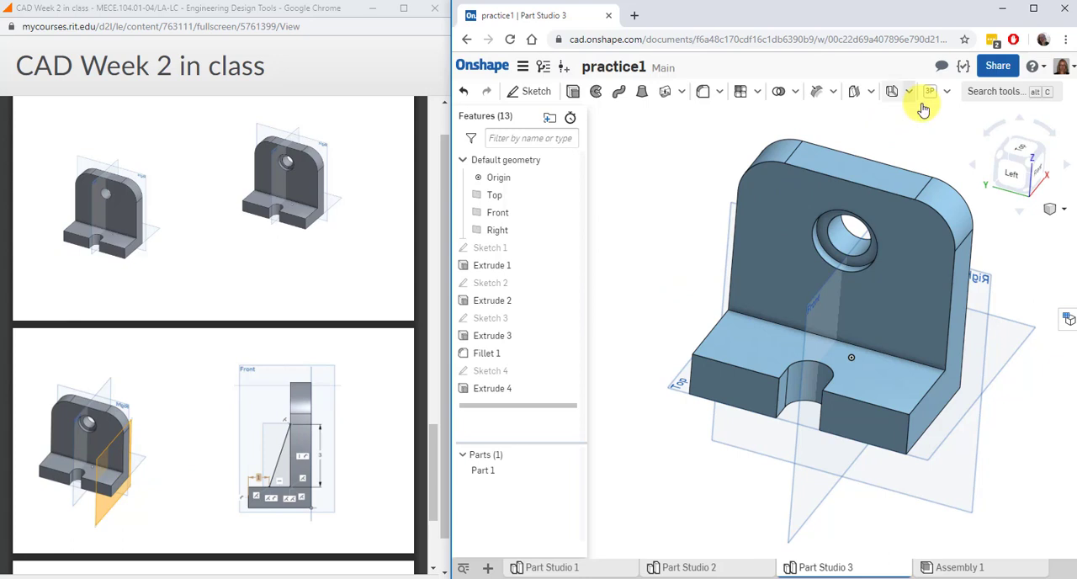
# Create an offset plane 1.5 in from the Front plane, toward the bracket's side
pyautogui.click(871, 92)
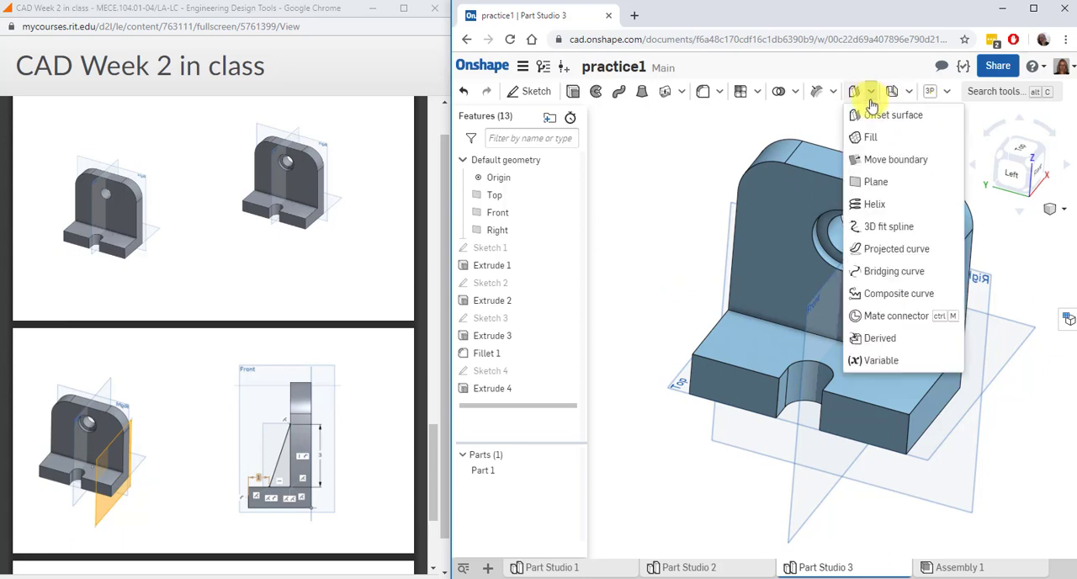
pyautogui.click(878, 183)
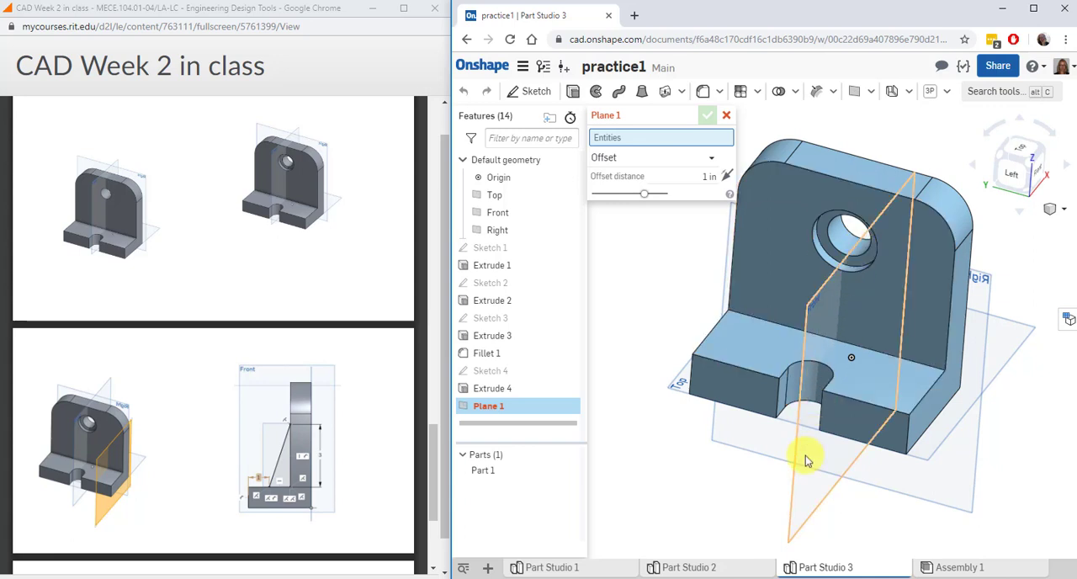
pyautogui.click(799, 495)
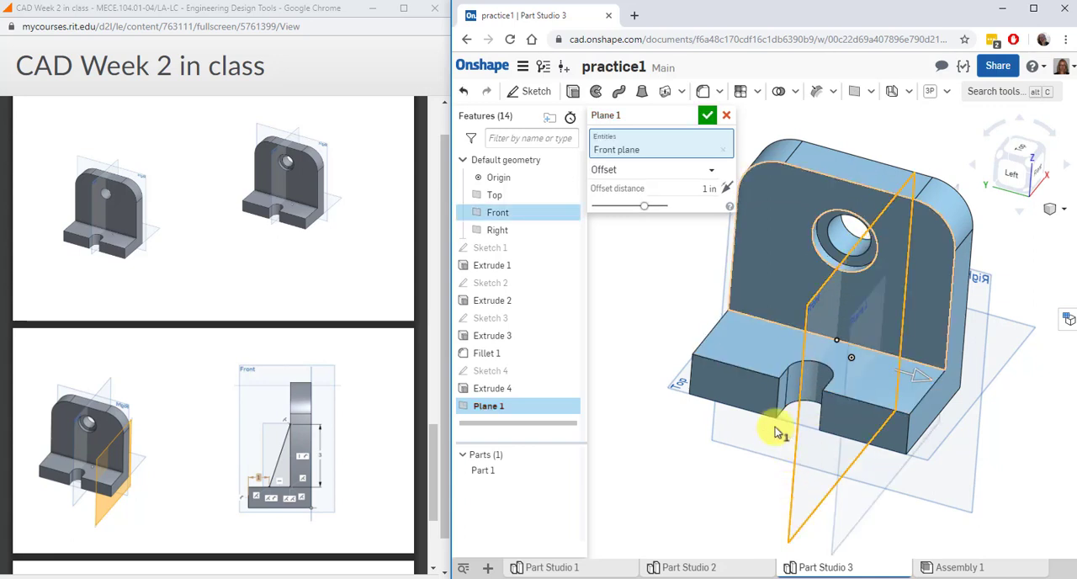
pyautogui.click(695, 189)
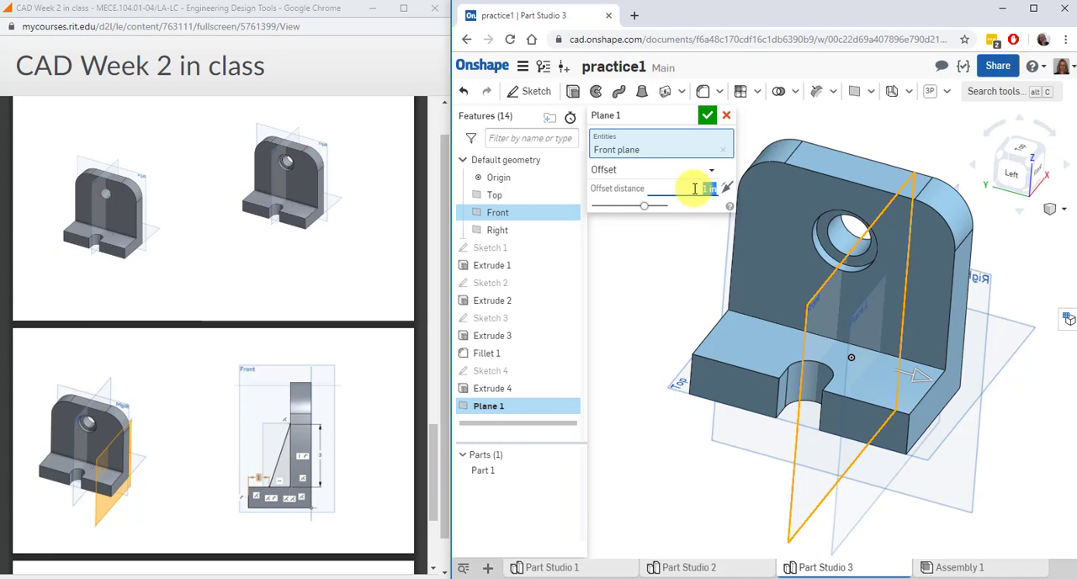
pyautogui.write('2')
pyautogui.press('Return')
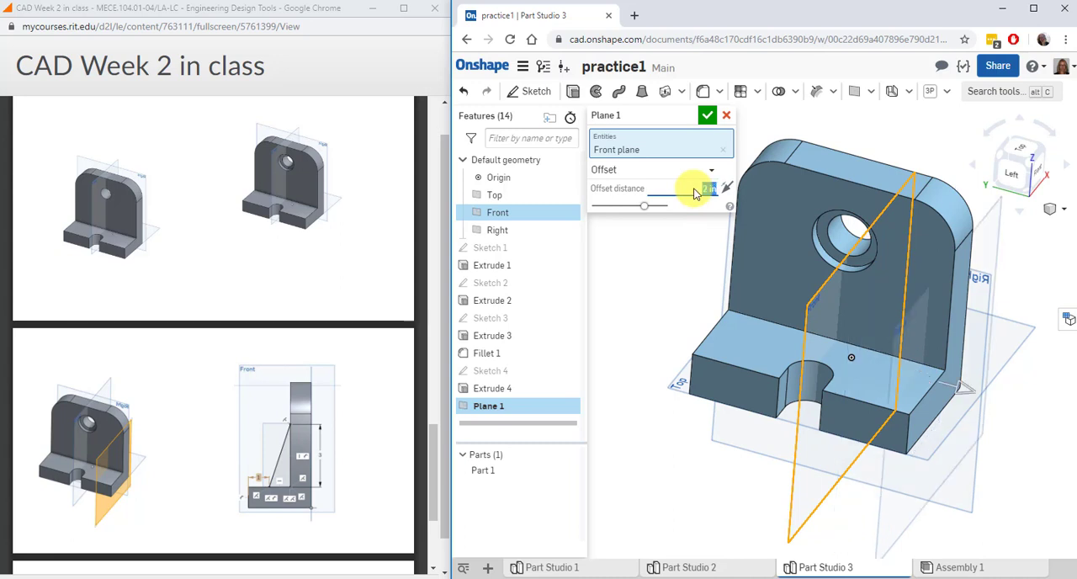
pyautogui.write('1')
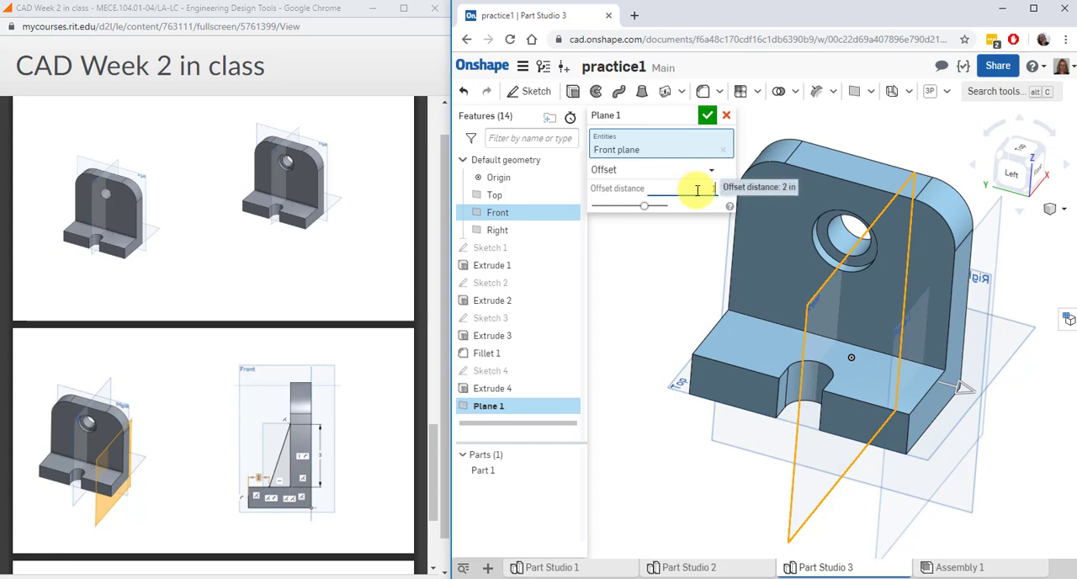
pyautogui.write('.5')
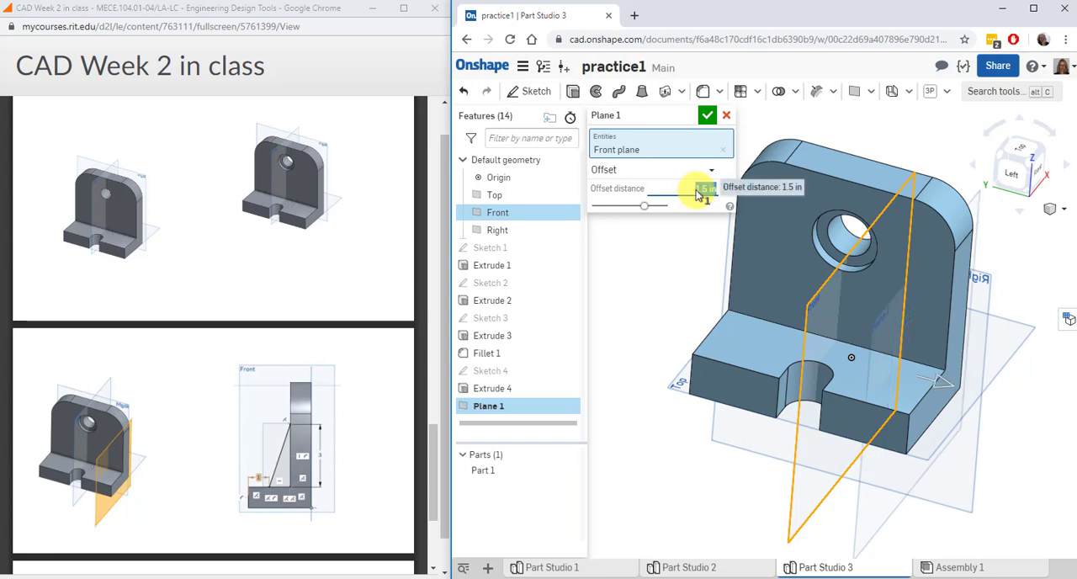
pyautogui.press('Return')
pyautogui.click(706, 115)
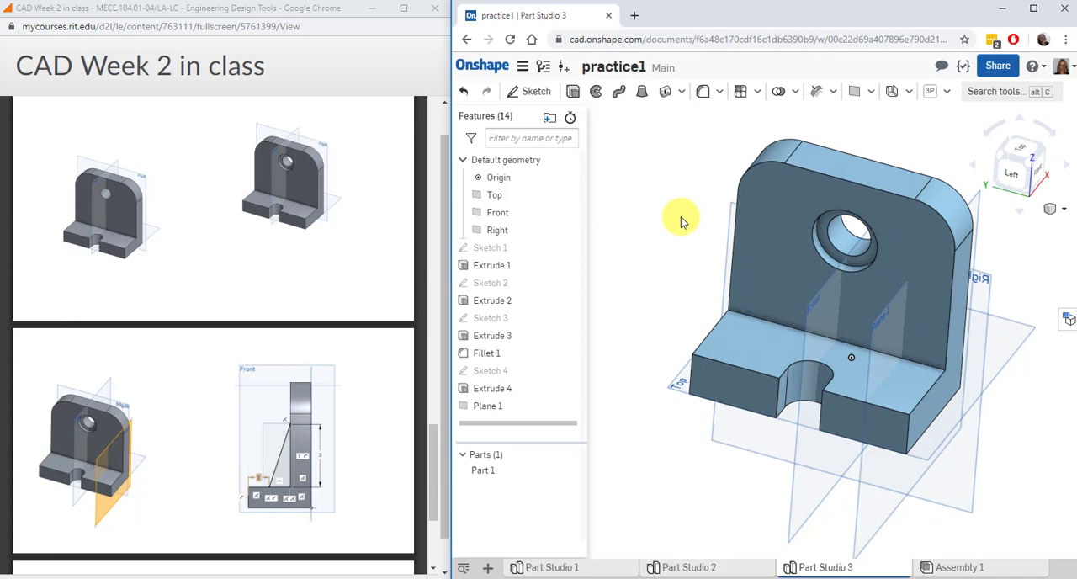
# Start a sketch on the new offset plane and draw a slanted line about 3.02 in long from the foot's top edge to the upright
pyautogui.click(484, 407)
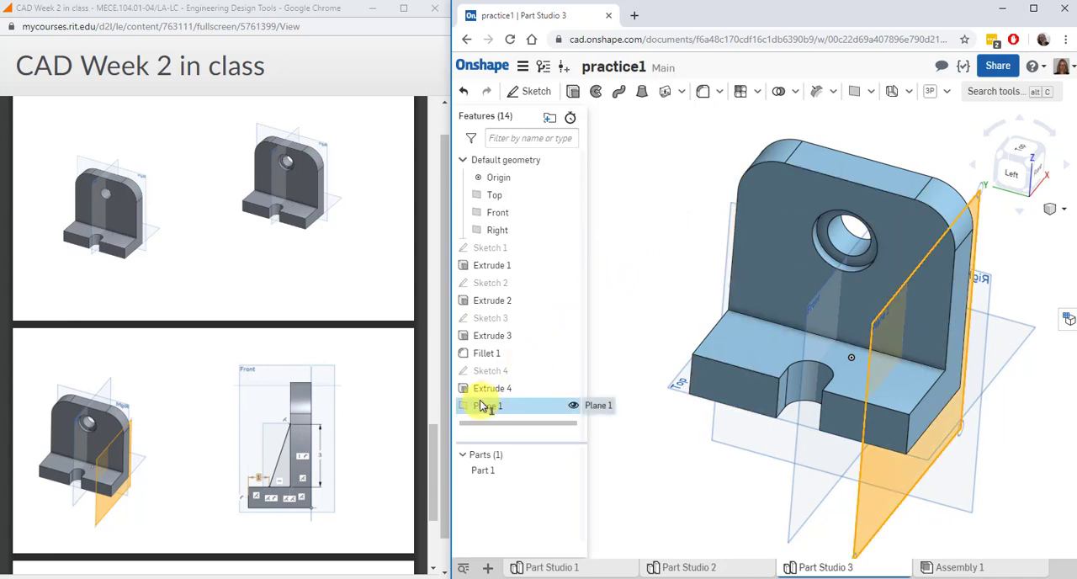
pyautogui.click(530, 90)
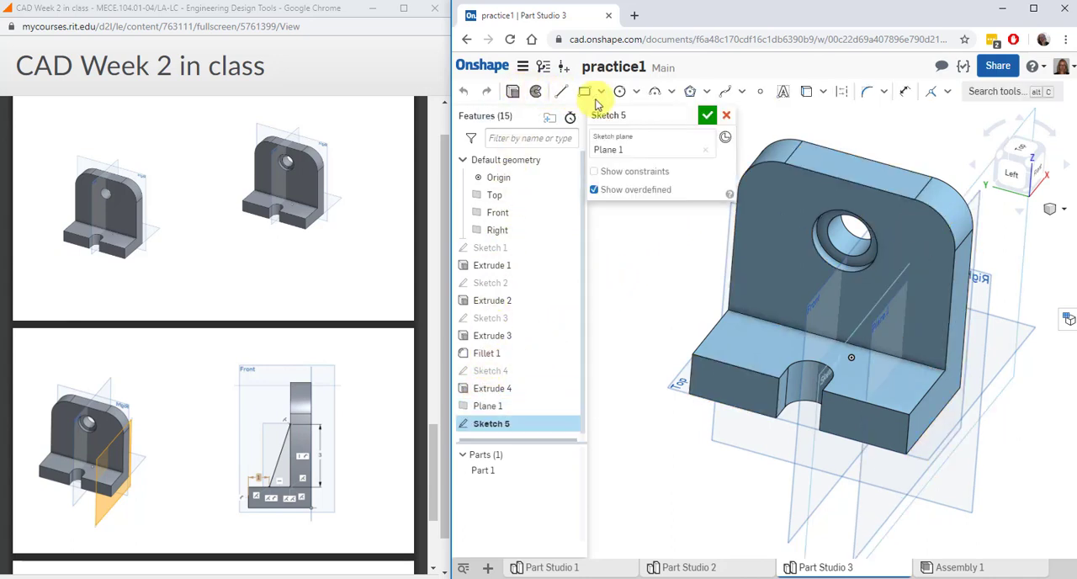
pyautogui.click(1038, 169)
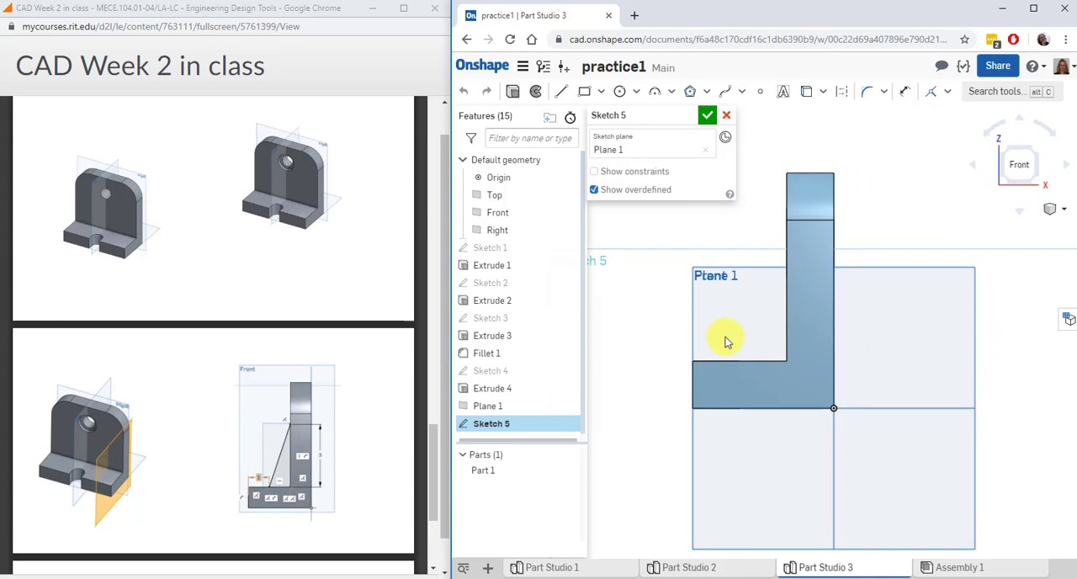
pyautogui.click(561, 91)
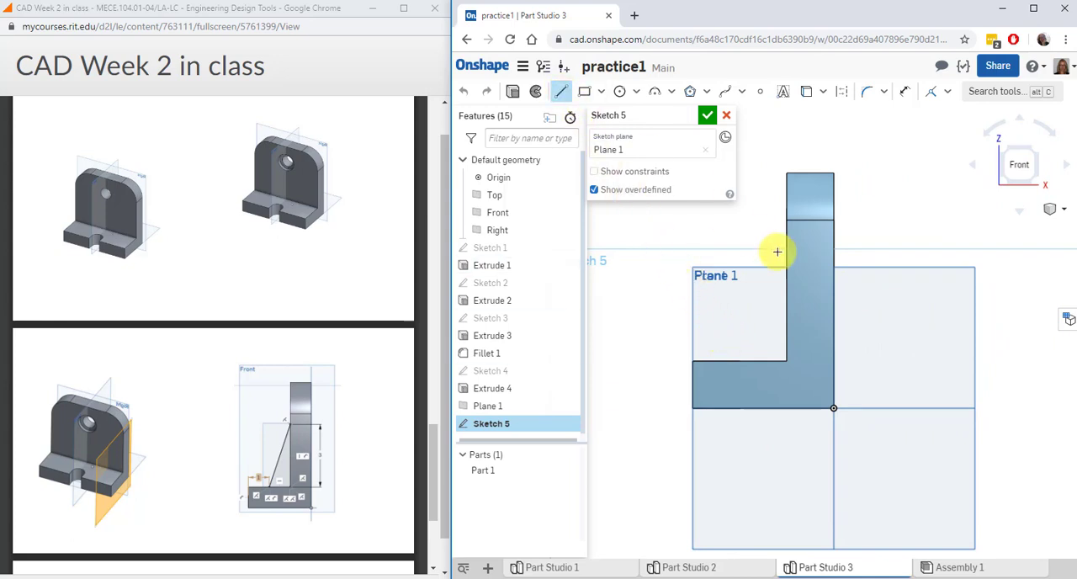
pyautogui.click(731, 363)
pyautogui.click(785, 229)
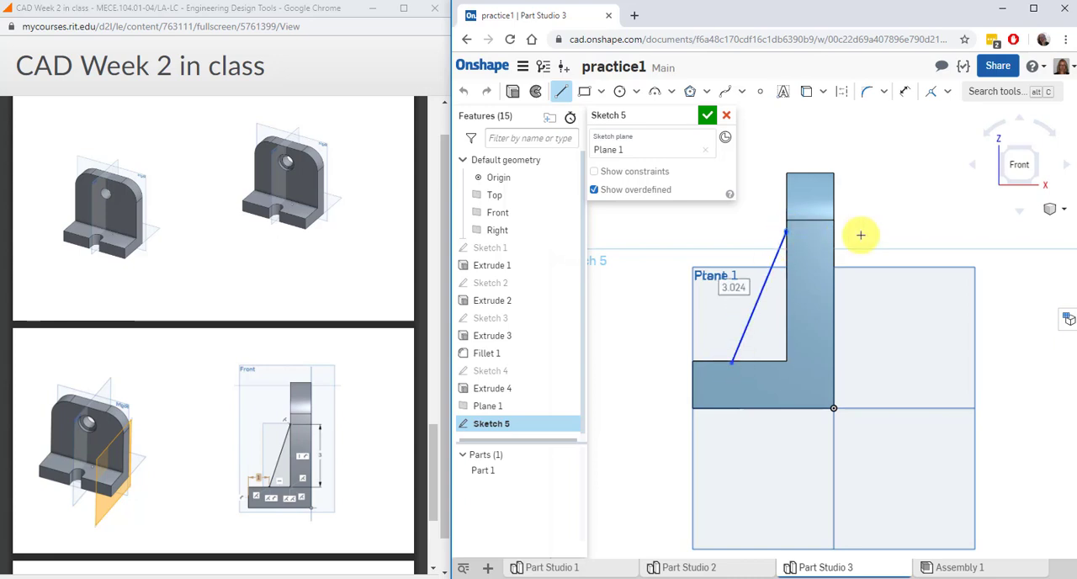
pyautogui.press('Escape')
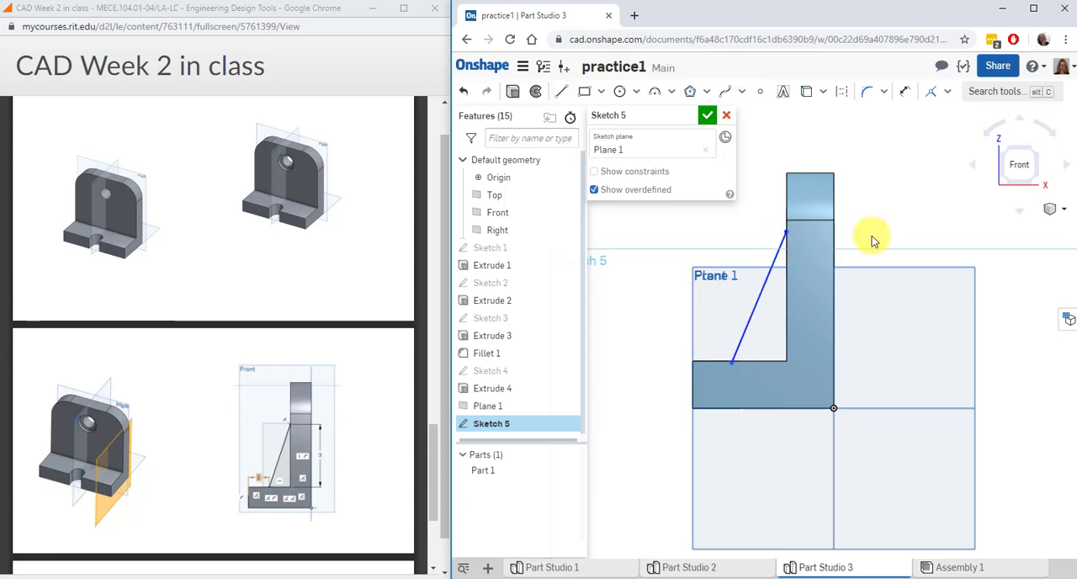
# Make the slanted line's lower endpoint coincident with the foot's top edge and its upper endpoint coincident with the upright's inner edge
pyautogui.click(930, 93)
pyautogui.click(731, 364)
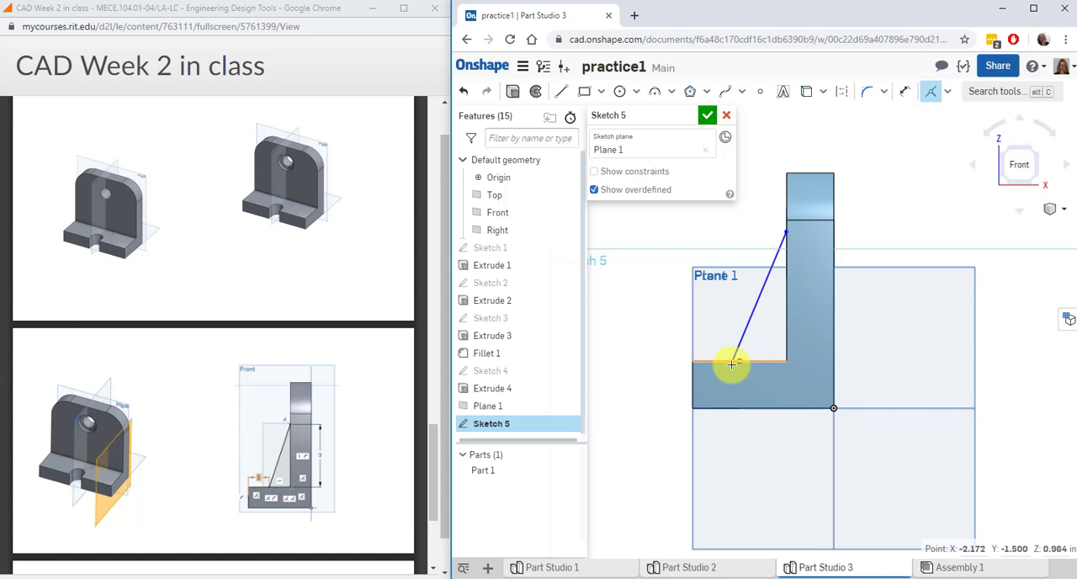
pyautogui.click(756, 361)
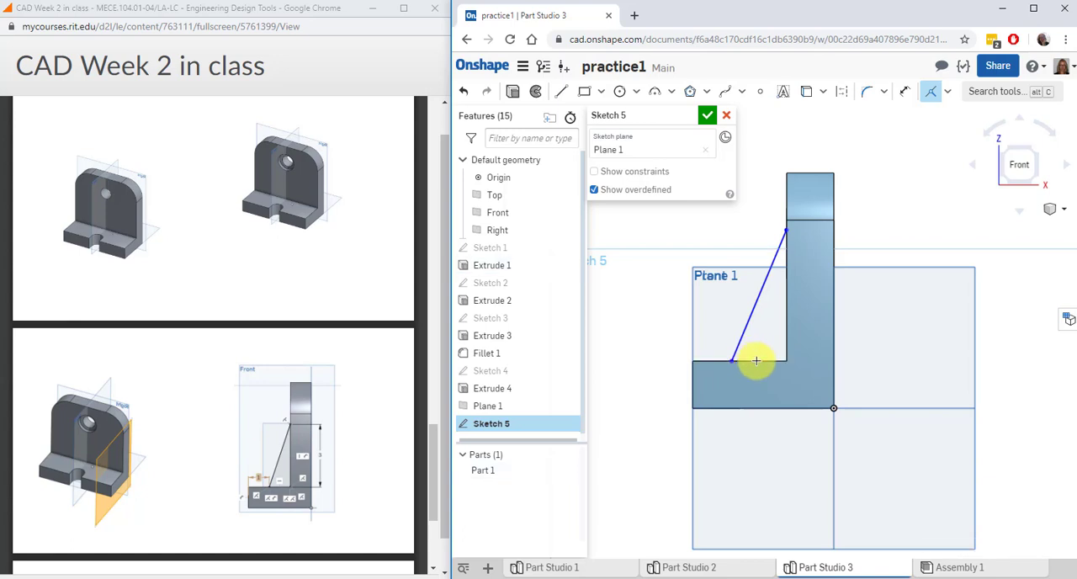
pyautogui.click(785, 231)
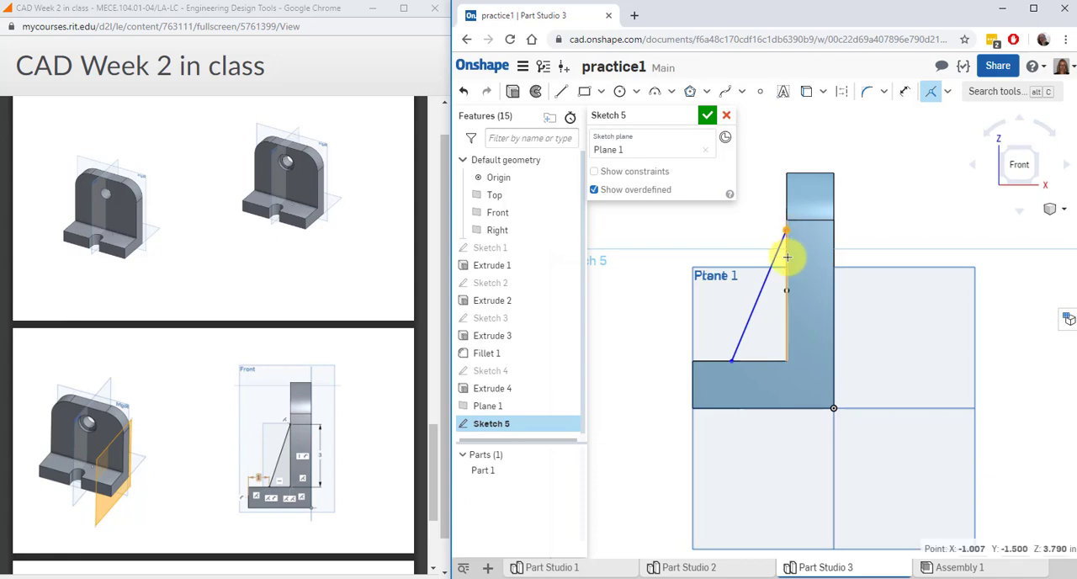
pyautogui.click(787, 256)
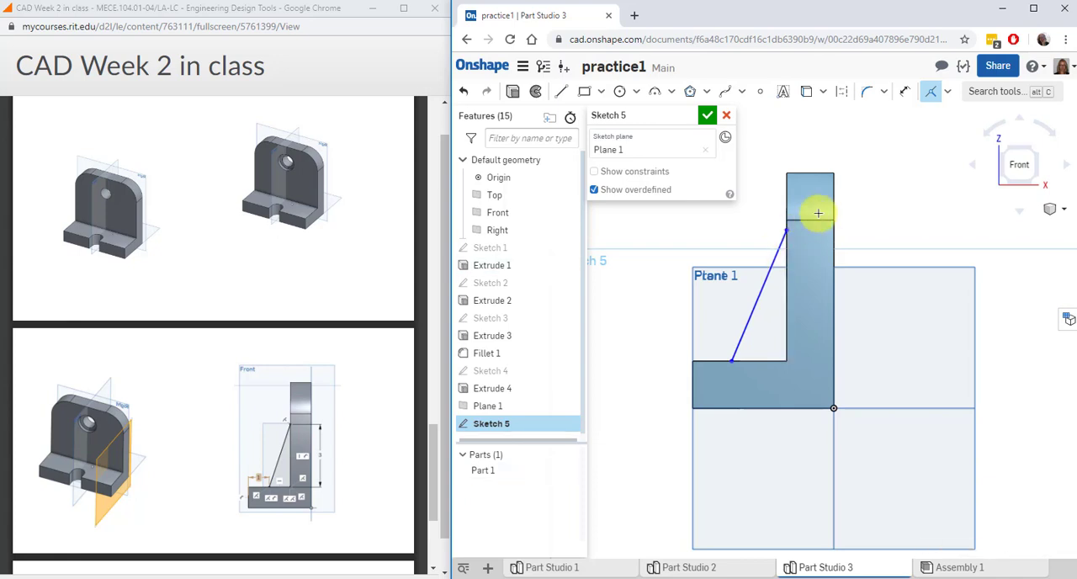
# Dimension the slanted line's lower endpoint 1 in from the foot's outer end edge
pyautogui.click(904, 91)
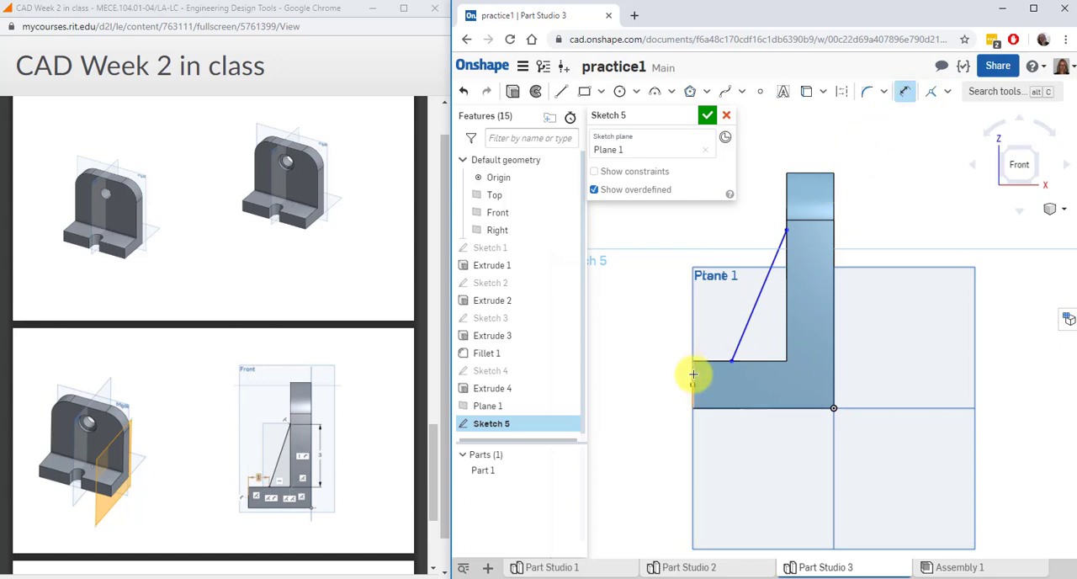
pyautogui.click(692, 374)
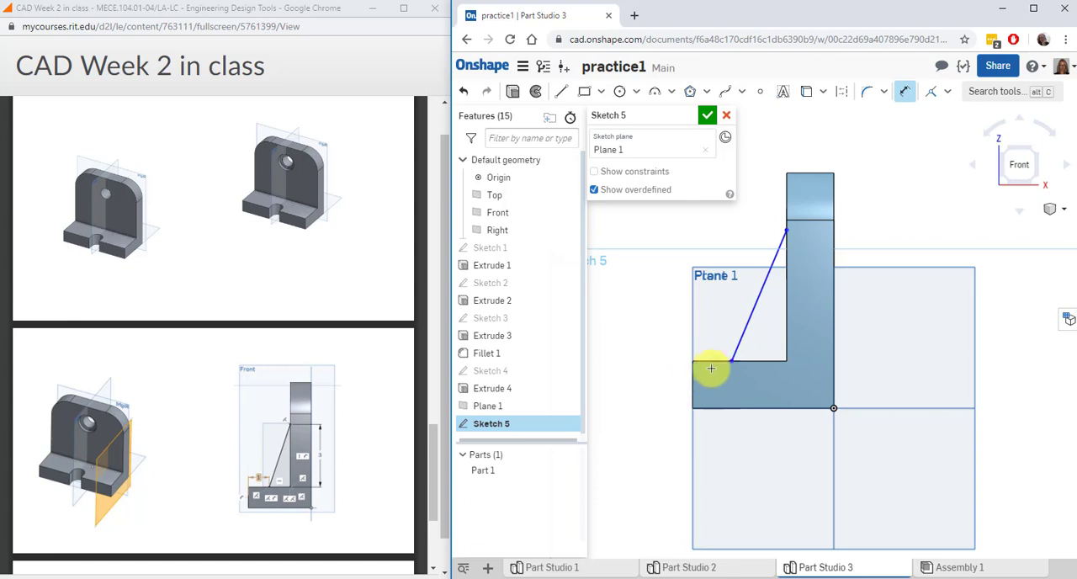
pyautogui.click(732, 360)
pyautogui.click(654, 309)
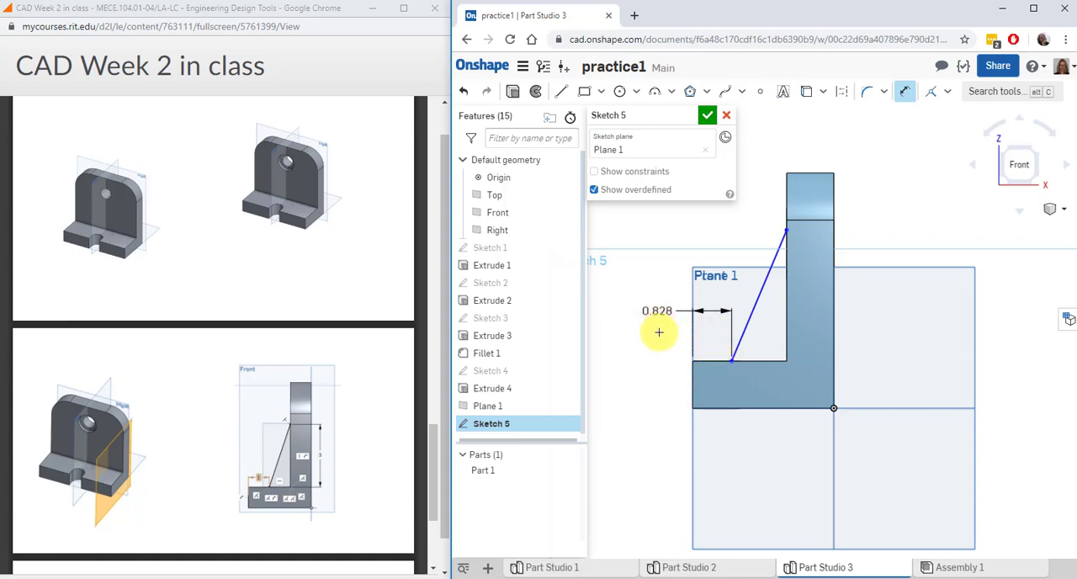
pyautogui.write('1')
pyautogui.press('Return')
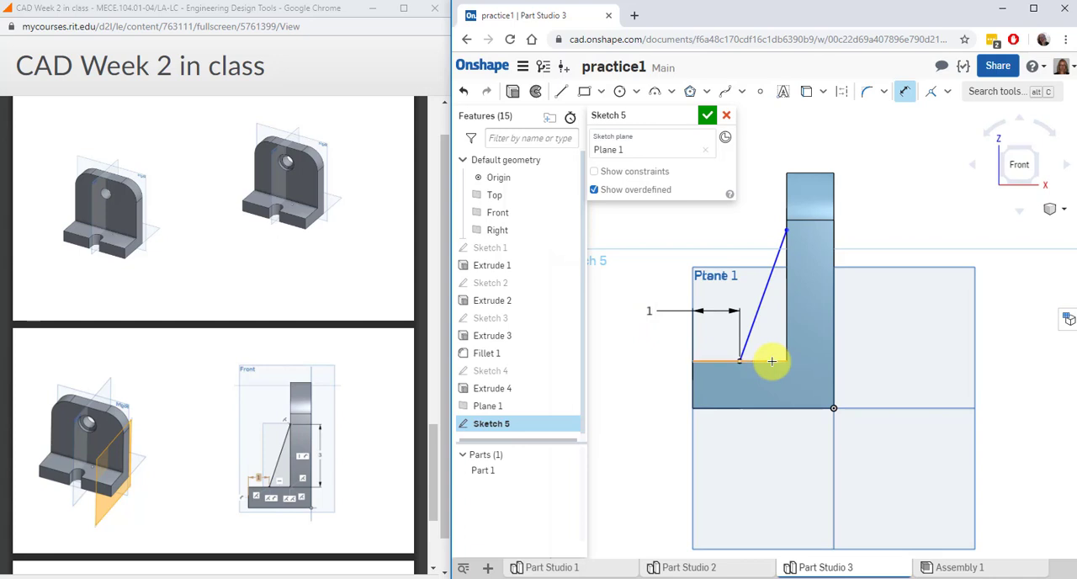
# Dimension the slanted line's vertical height as 3 in
pyautogui.click(787, 229)
pyautogui.click(890, 257)
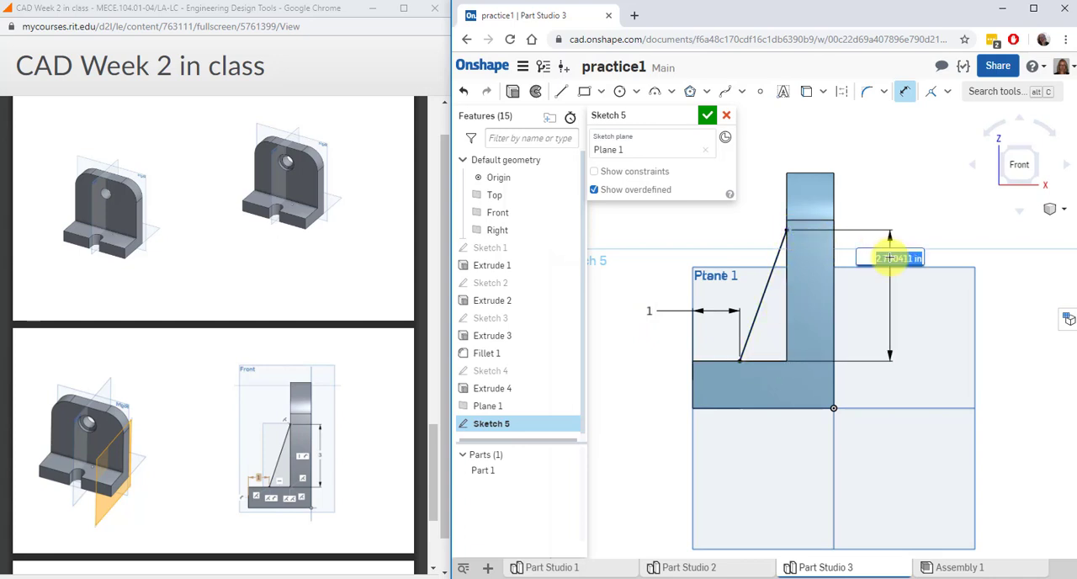
pyautogui.write('3')
pyautogui.press('Return')
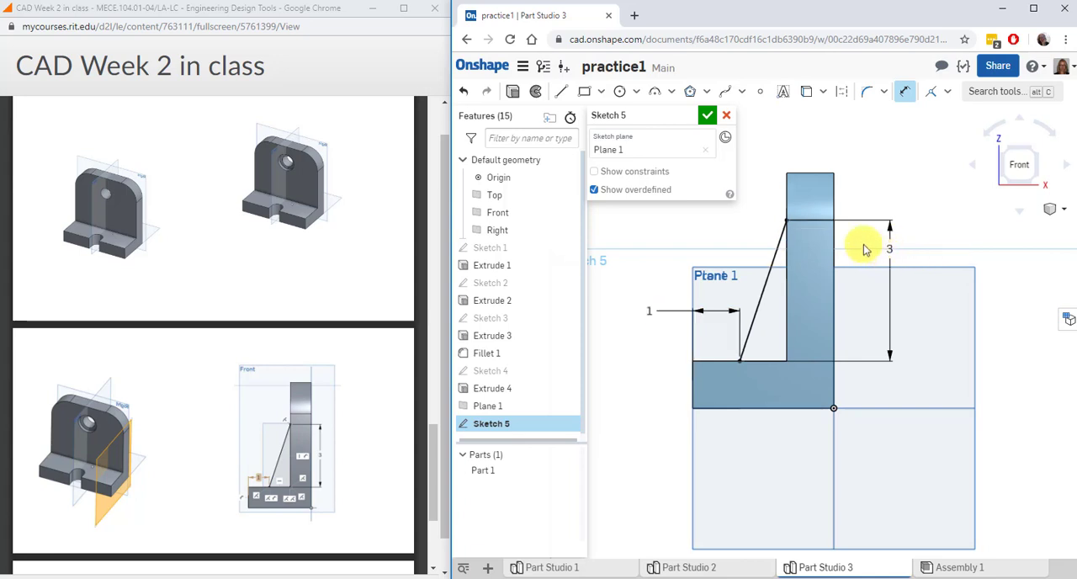
# Close the triangular rib profile with a vertical line along the upright and a horizontally constrained base line, and finish the sketch
pyautogui.click(561, 91)
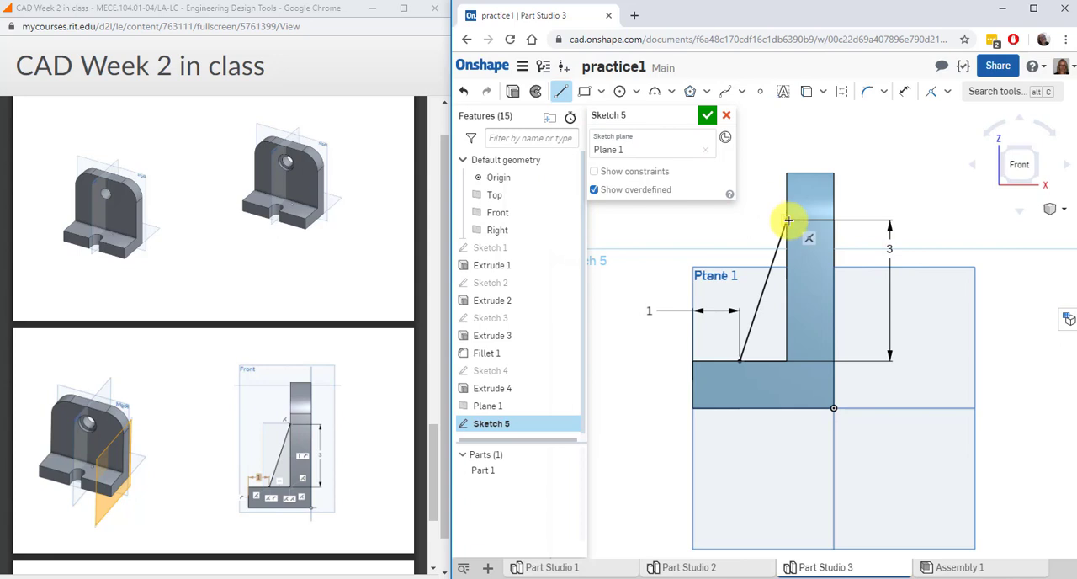
pyautogui.click(789, 221)
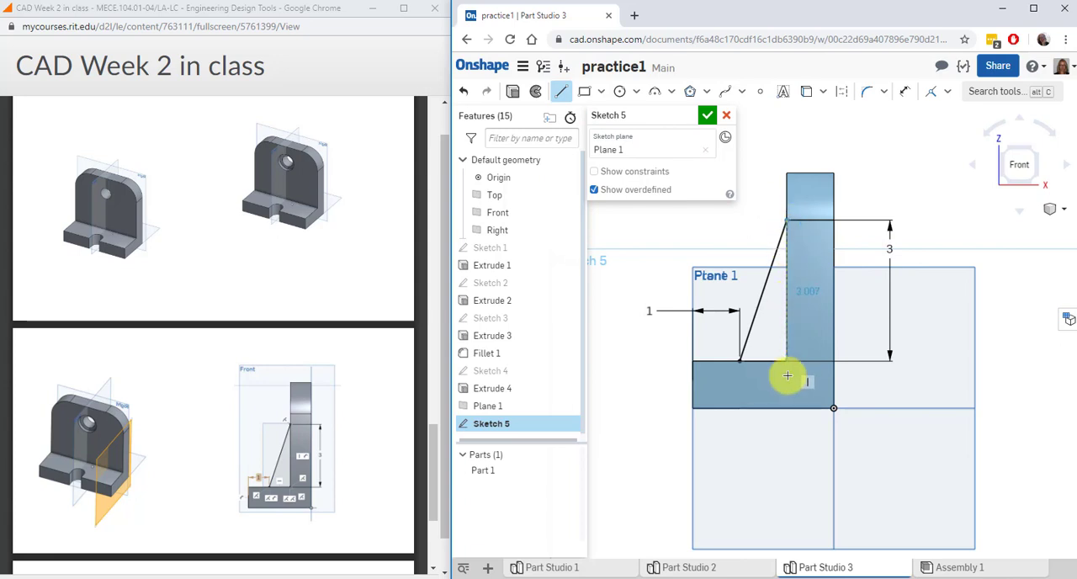
pyautogui.click(787, 374)
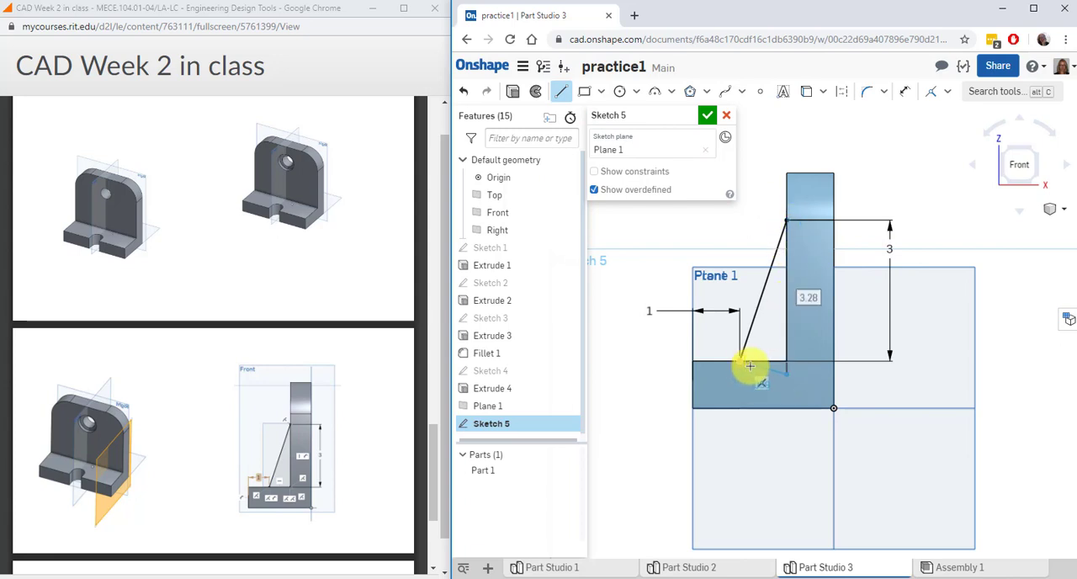
pyautogui.click(738, 363)
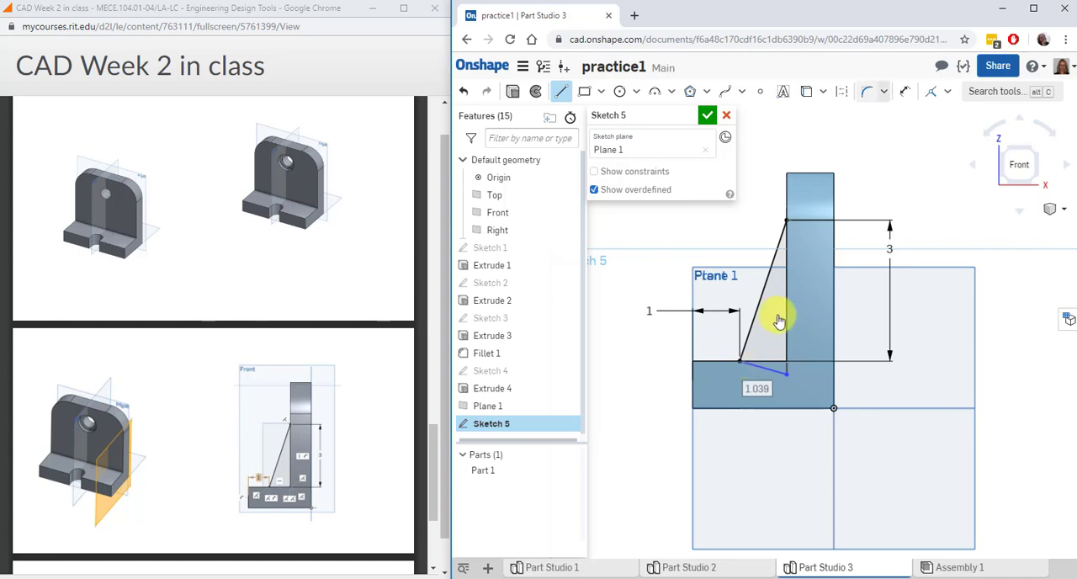
pyautogui.click(948, 91)
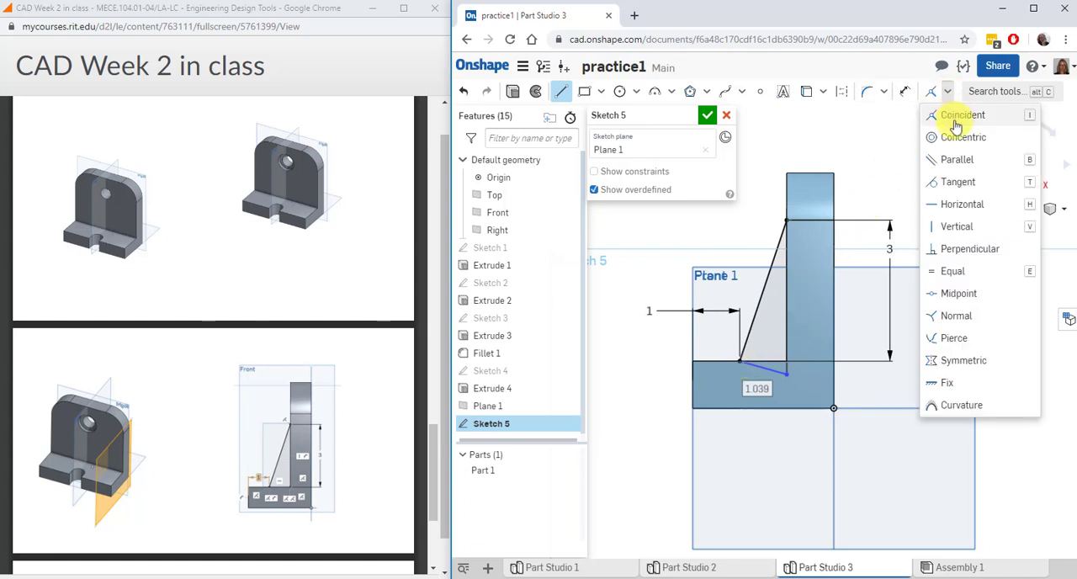
pyautogui.click(963, 204)
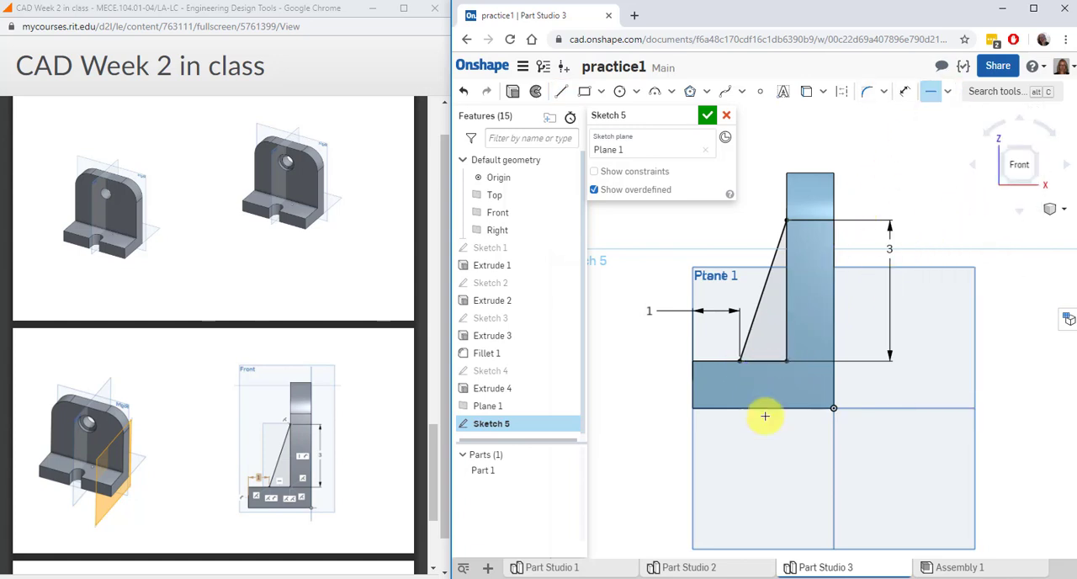
pyautogui.click(708, 116)
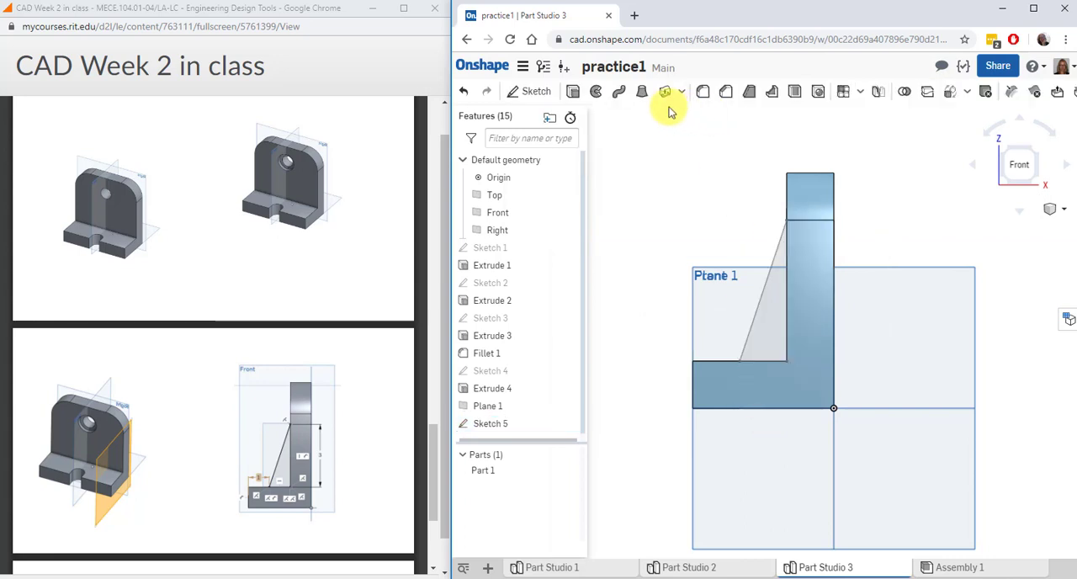
# Extrude the triangular rib profile symmetrically to a depth of 0.5 in, adding it to Part 1
pyautogui.click(573, 91)
pyautogui.hotkey('shift', '7')
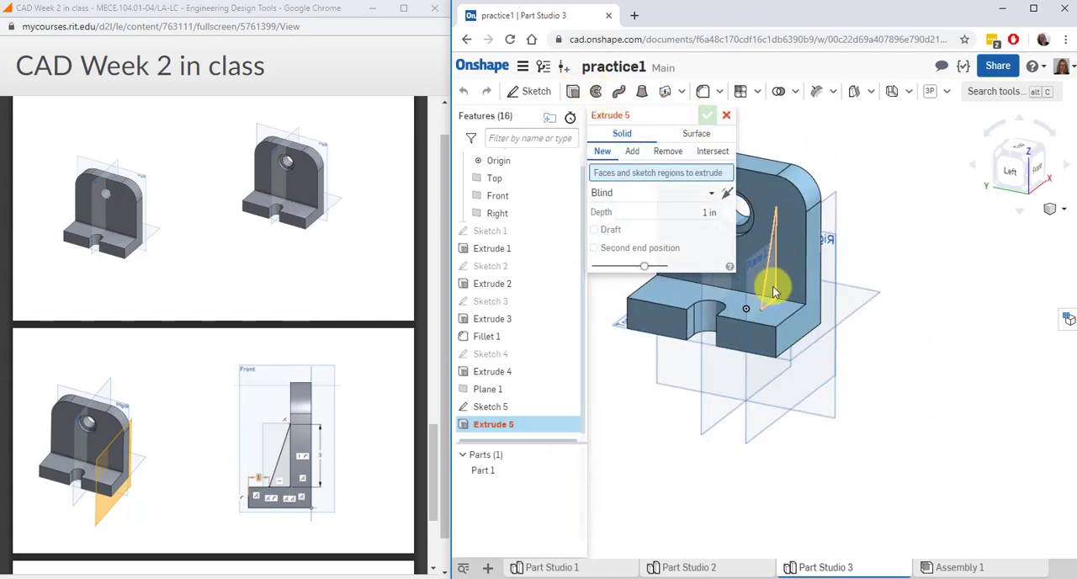
pyautogui.click(775, 292)
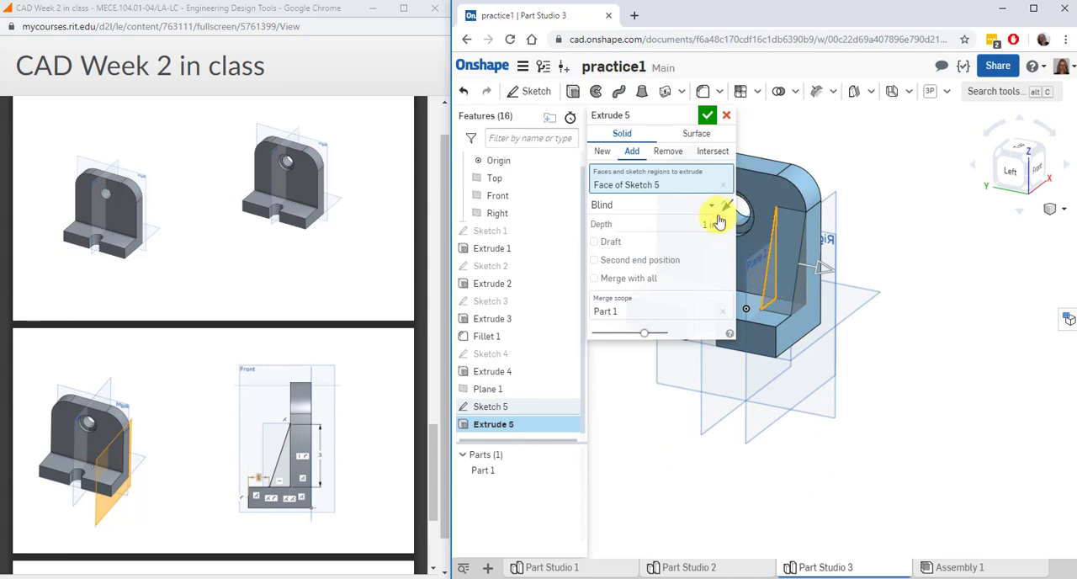
pyautogui.click(711, 207)
pyautogui.click(644, 245)
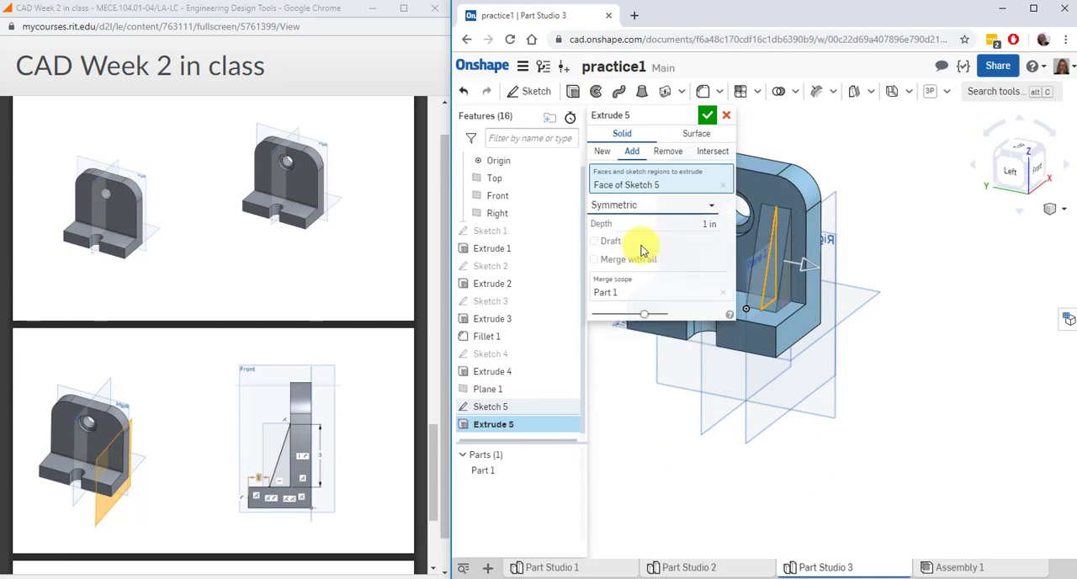
pyautogui.click(686, 225)
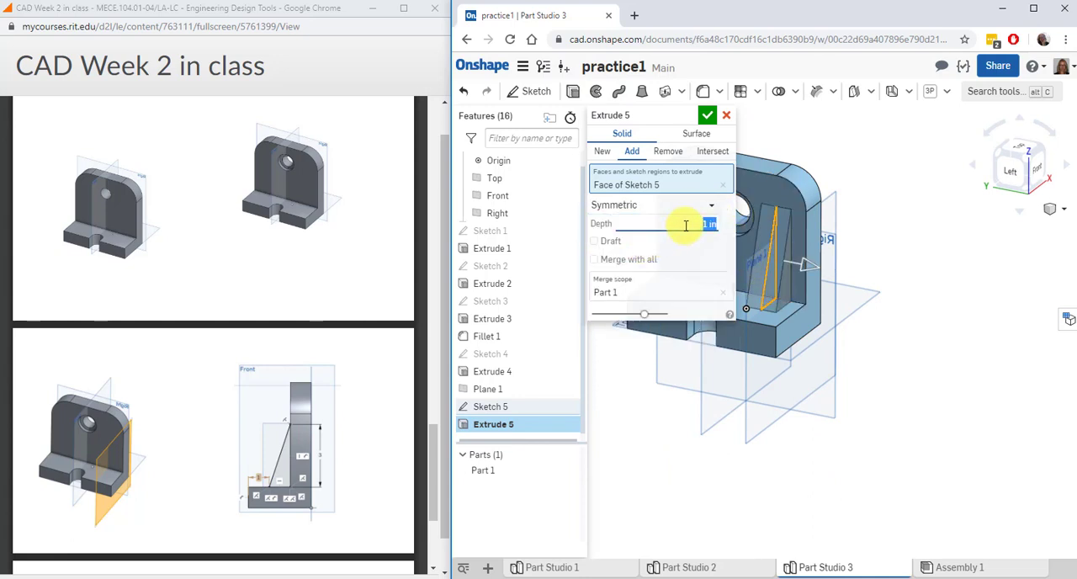
pyautogui.write('5')
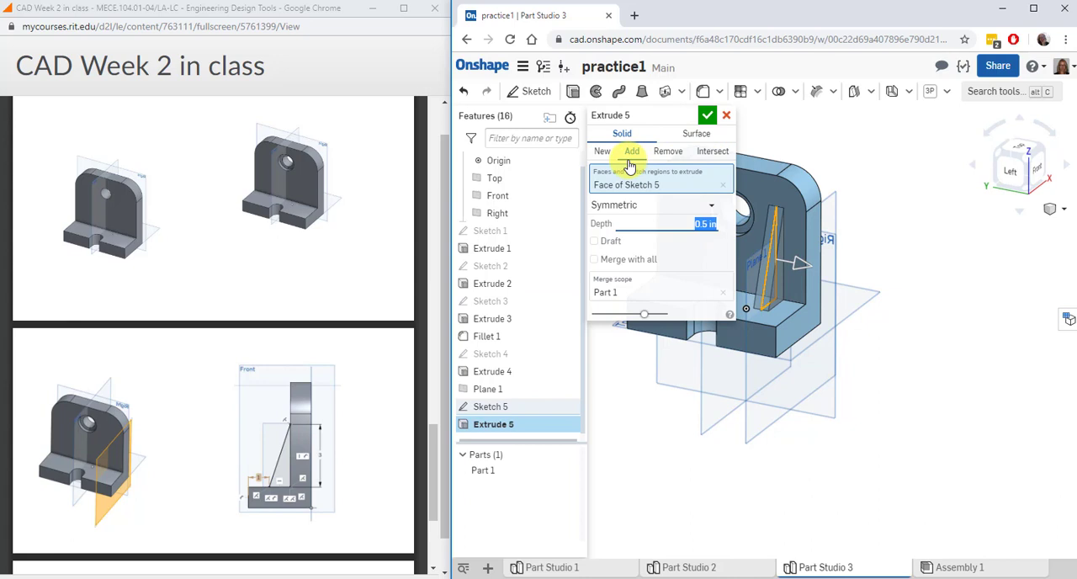
pyautogui.click(707, 118)
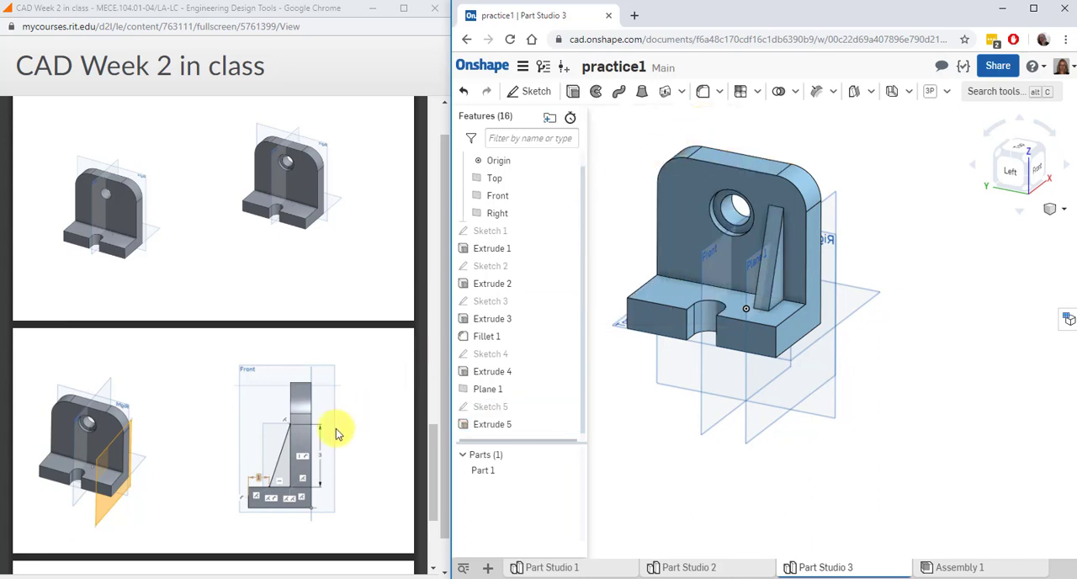
# Mirror the triangular rib extrusion across the Front plane as a feature mirror, following the next class slide
pyautogui.scroll(-2, 336, 427)
pyautogui.scroll(-1, 336, 432)
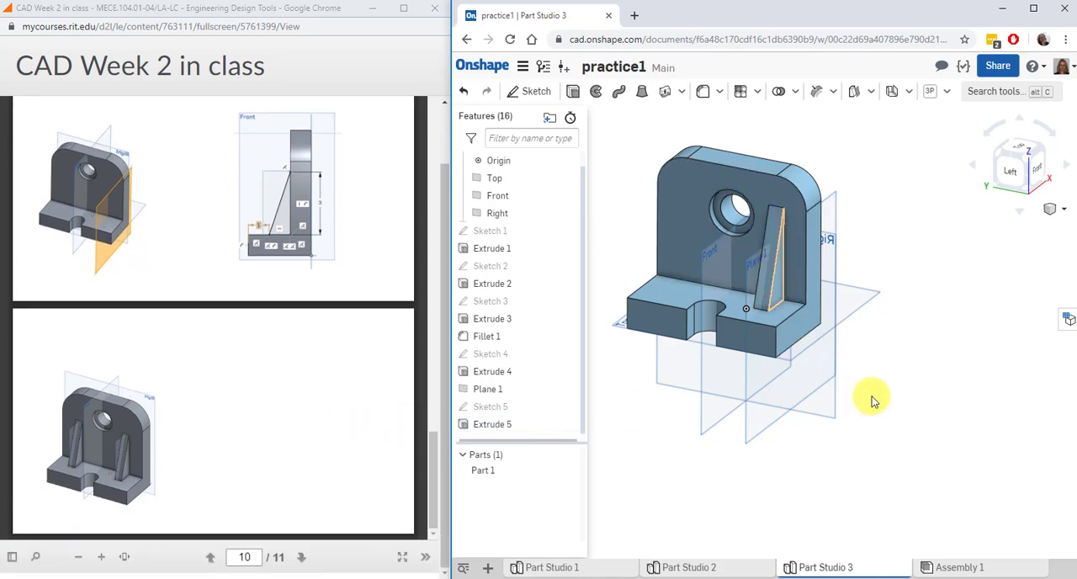
pyautogui.click(510, 424)
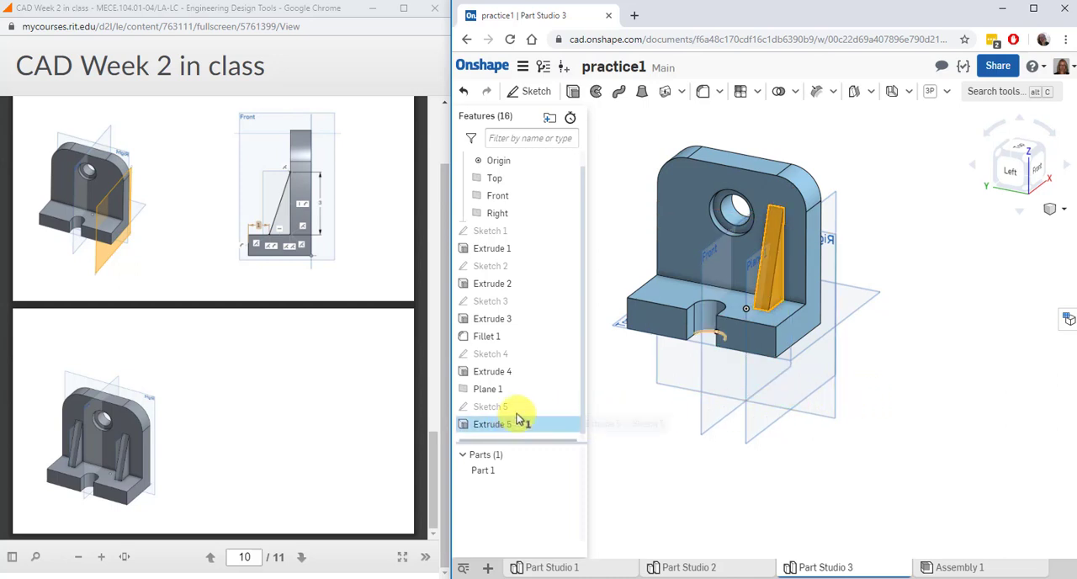
pyautogui.click(756, 91)
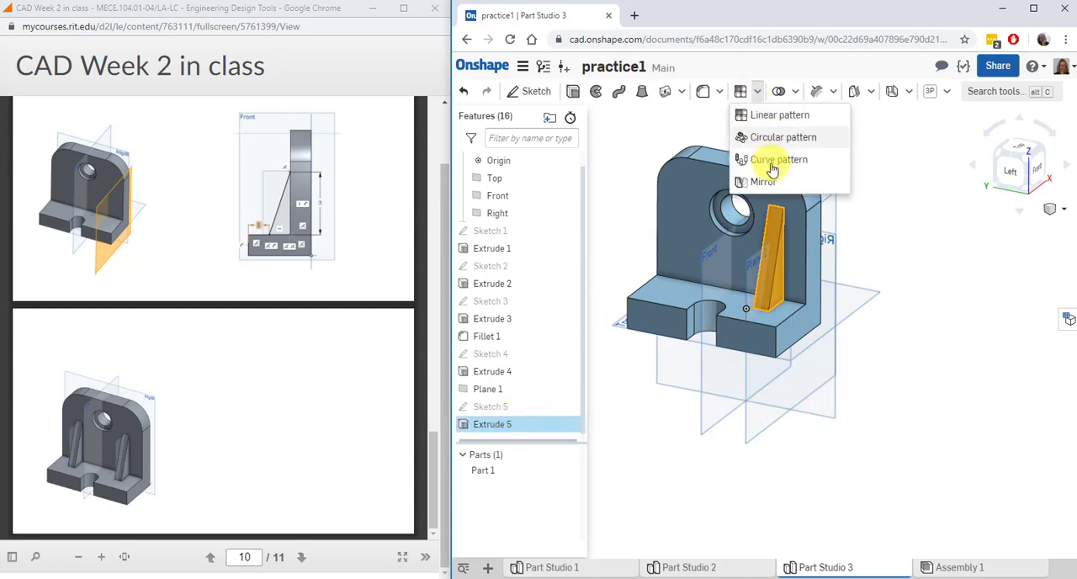
pyautogui.click(764, 181)
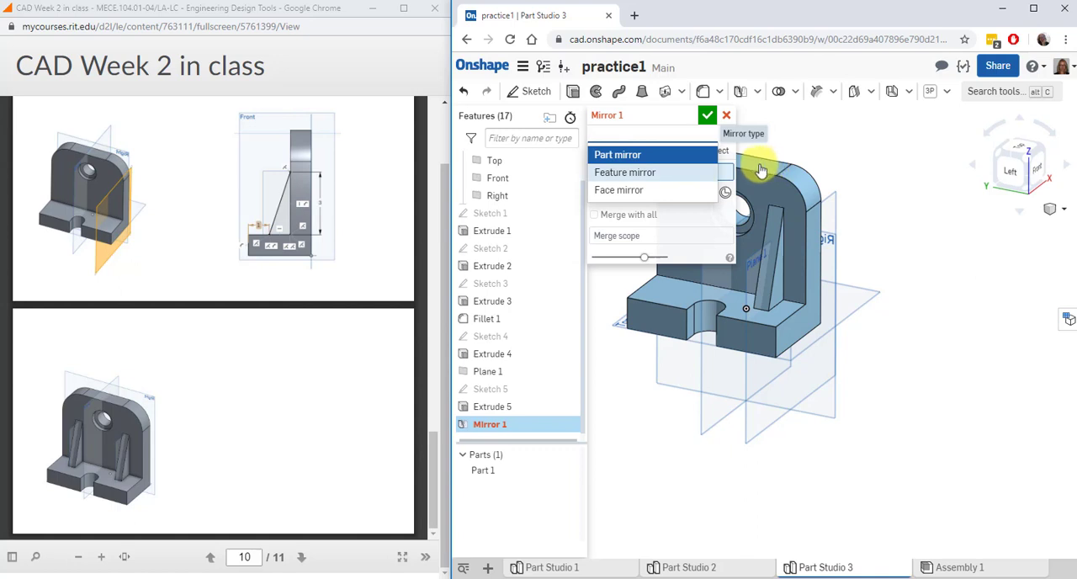
pyautogui.click(627, 172)
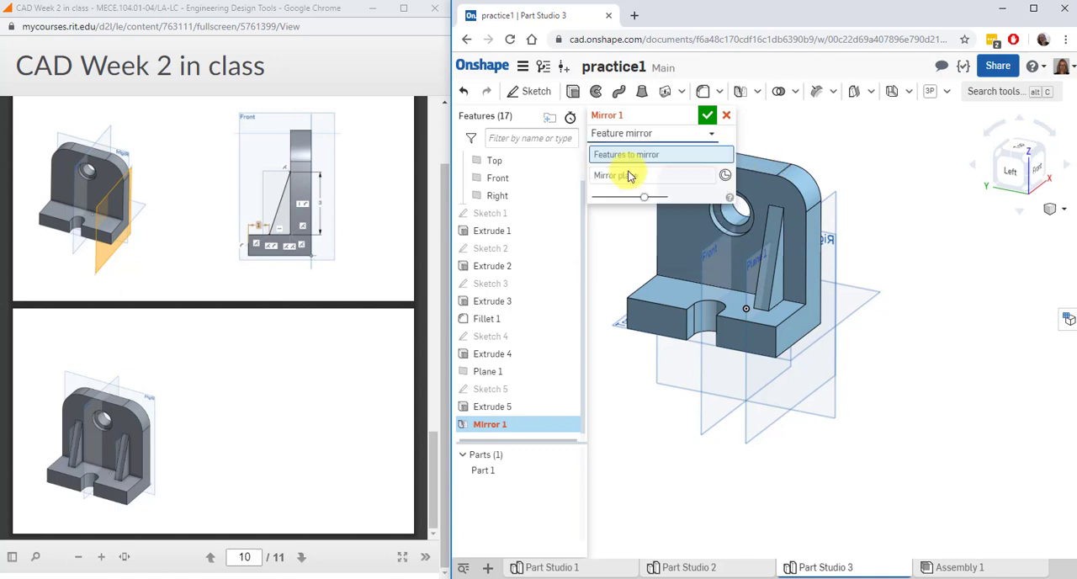
pyautogui.click(505, 409)
pyautogui.click(613, 190)
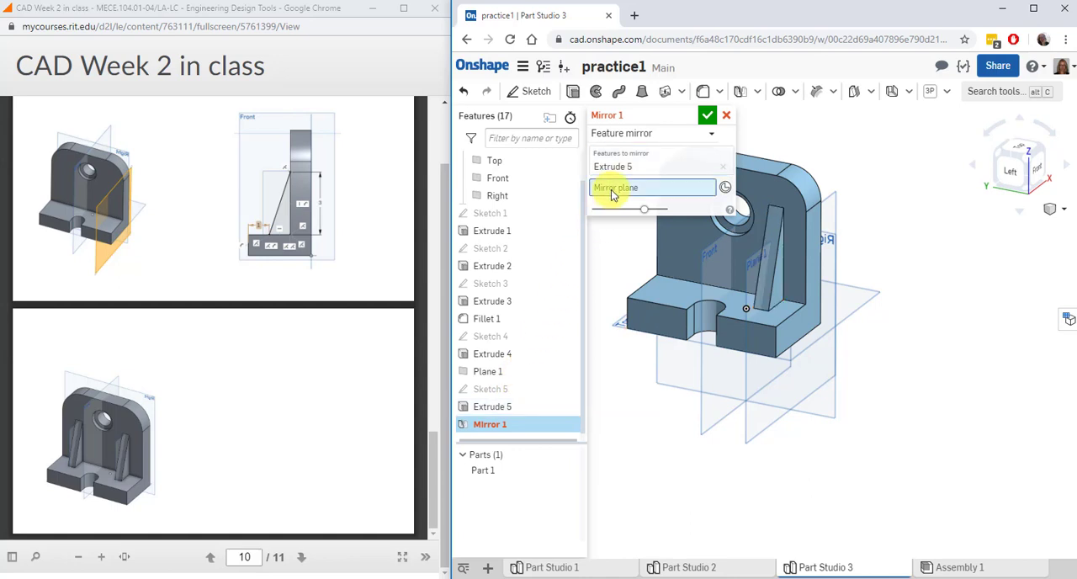
pyautogui.click(711, 373)
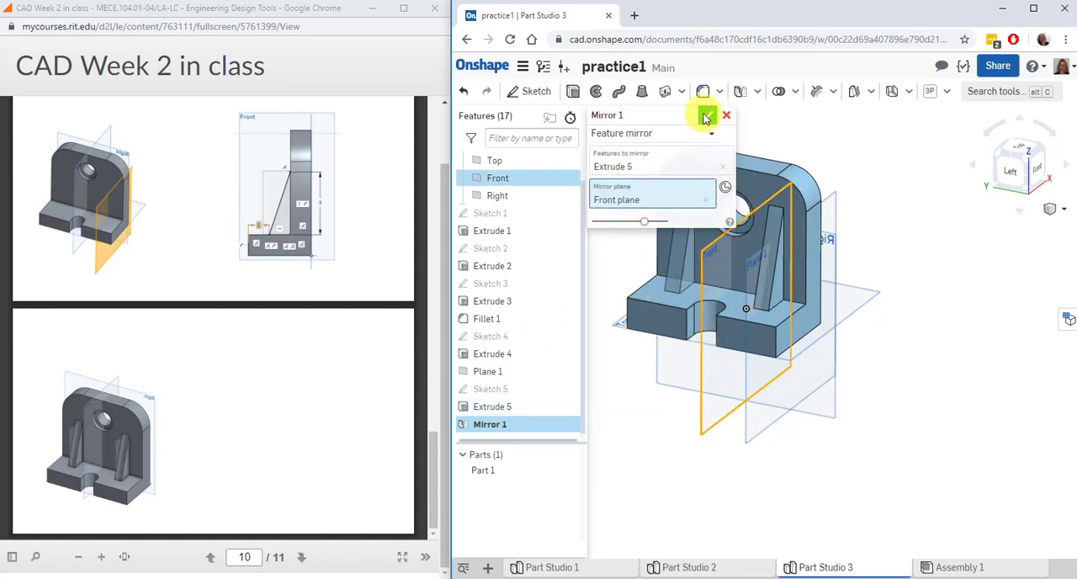
pyautogui.click(705, 117)
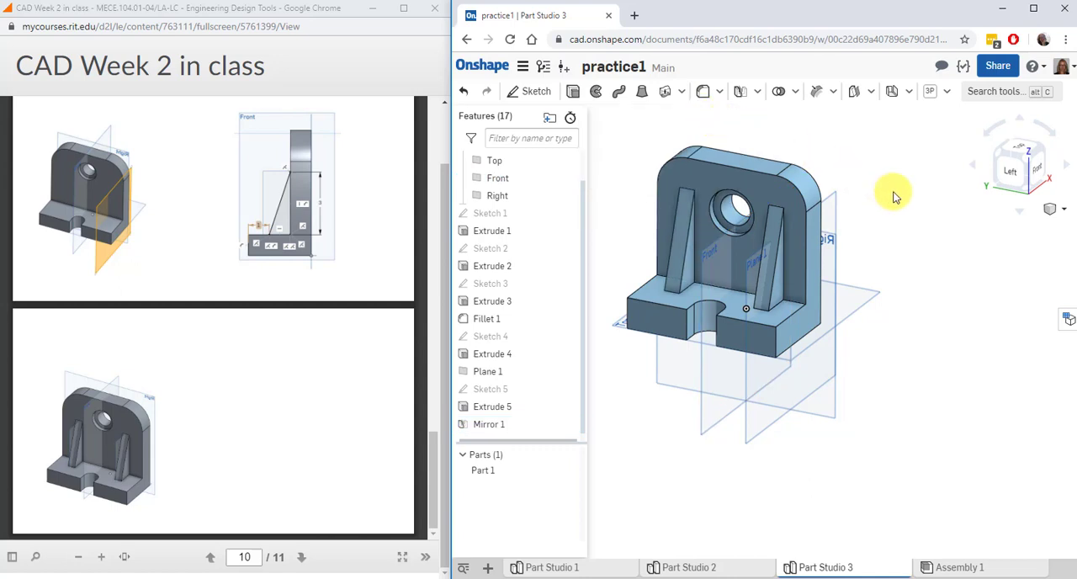
pyautogui.moveTo(895, 196); pyautogui.dragTo(895, 197, button='right')
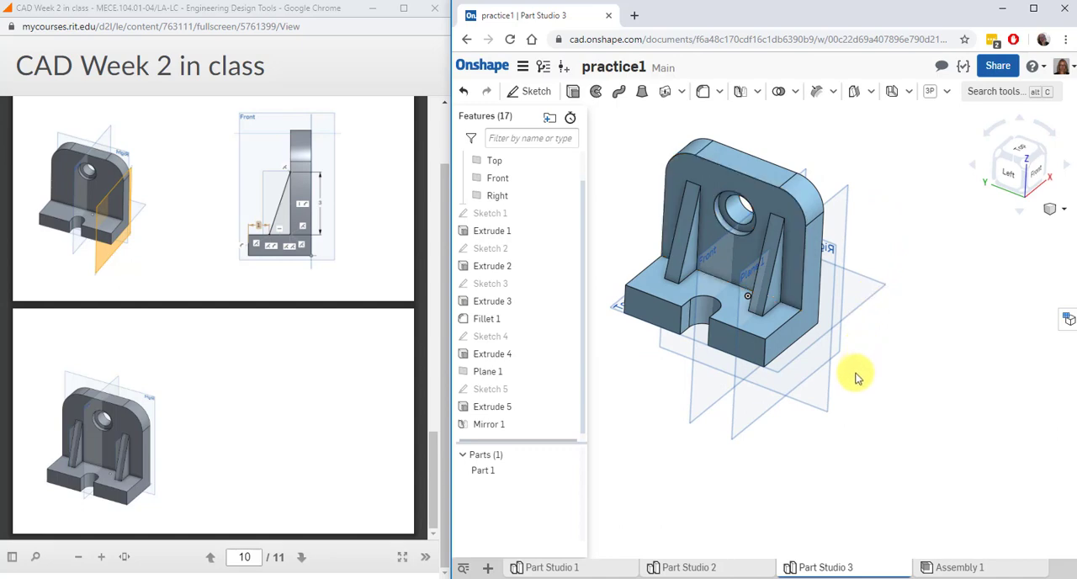